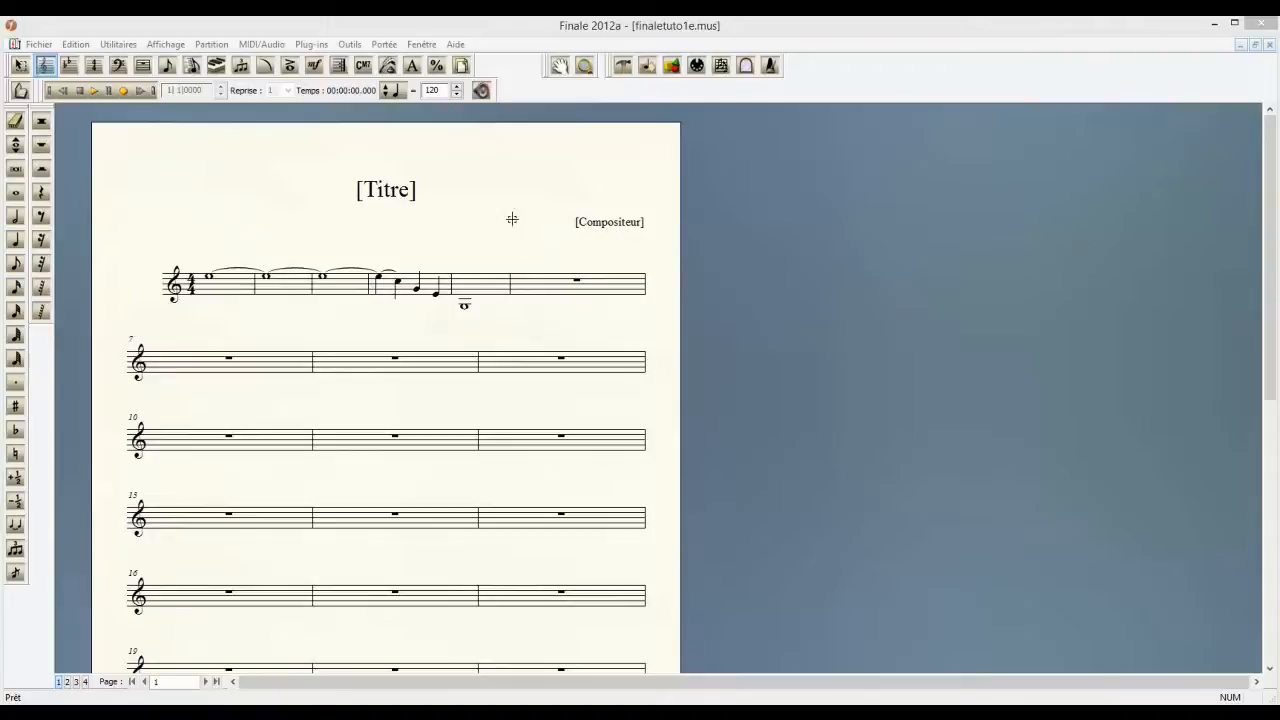
Step: Use the Text tool to shift the title and composer text blocks slightly lower on the first page
mouse_move(1273, 288)
left_mouse_down()
mouse_move(1268, 569)
mouse_move(1261, 300)
left_mouse_up()
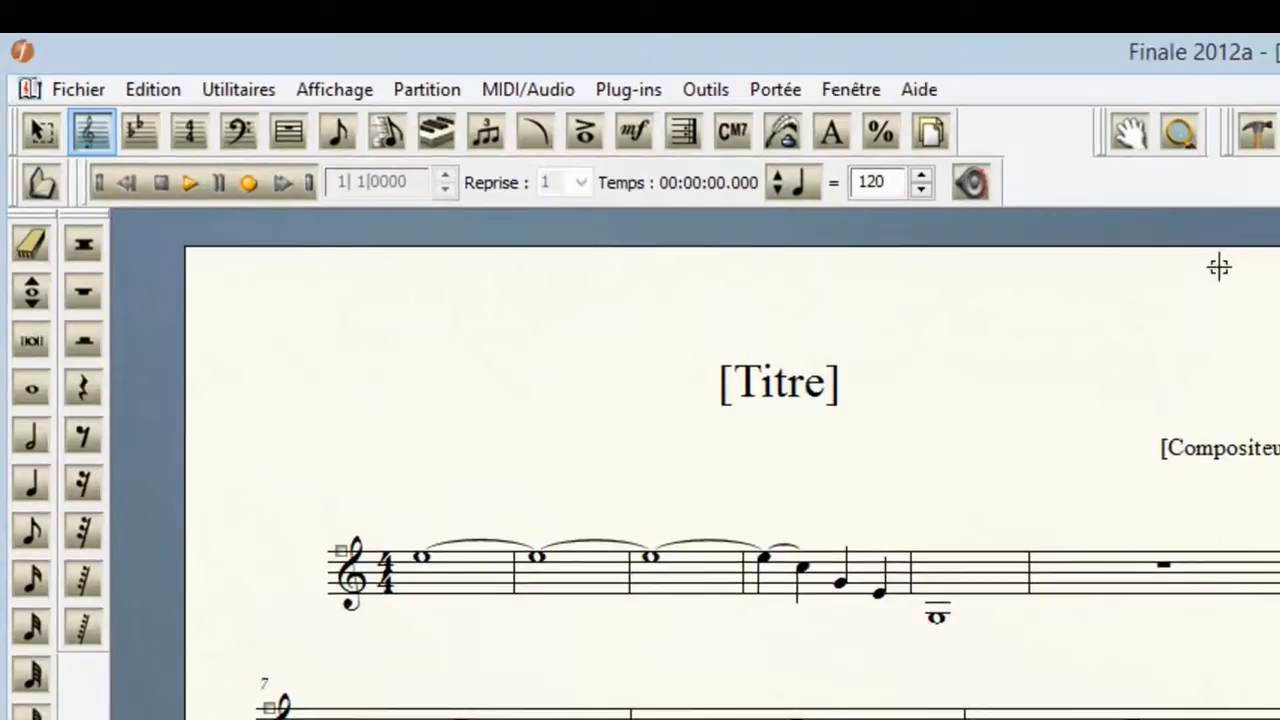
left_click(836, 131)
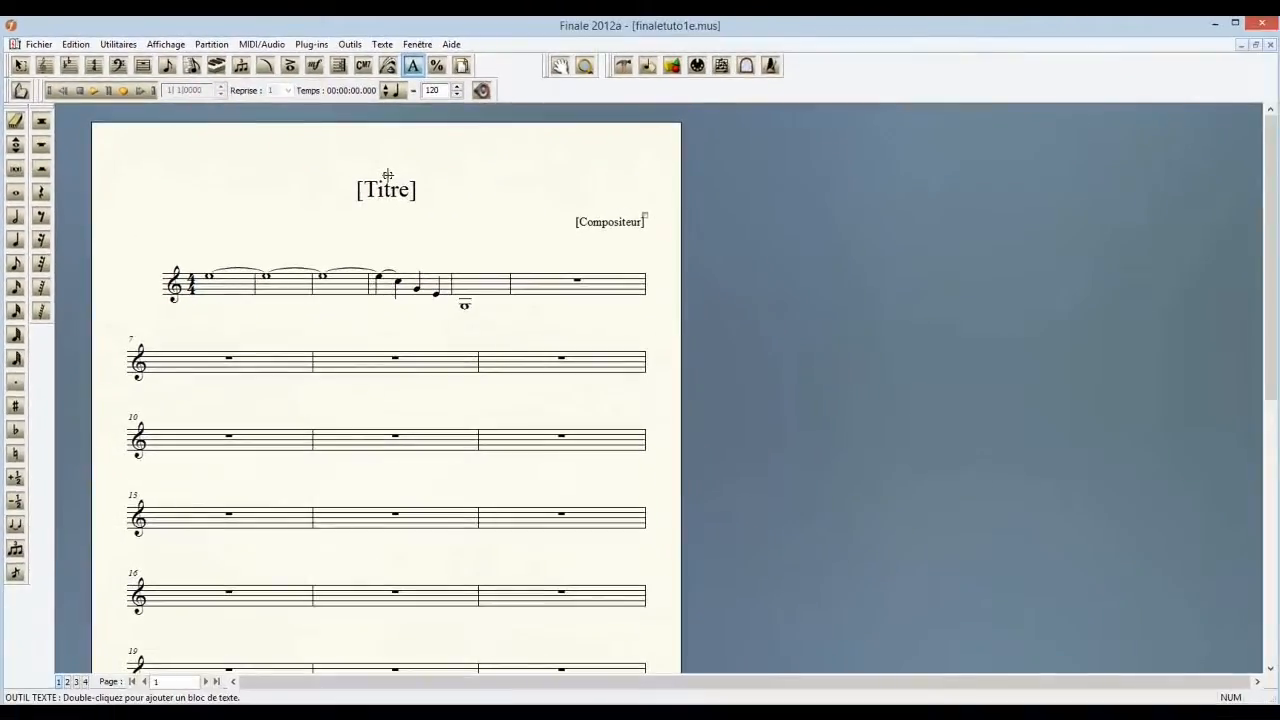
mouse_move(386, 176)
left_mouse_down()
mouse_move(180, 174)
mouse_move(437, 181)
mouse_move(346, 183)
mouse_move(386, 177)
left_mouse_up()
mouse_move(646, 217)
left_mouse_down()
mouse_move(200, 180)
mouse_move(174, 137)
mouse_move(214, 174)
mouse_move(606, 231)
mouse_move(643, 222)
left_mouse_up()
Step: Add a text block reading "bloc de texte" beside the title and move it farther toward the page's left margin
double_click(226, 180)
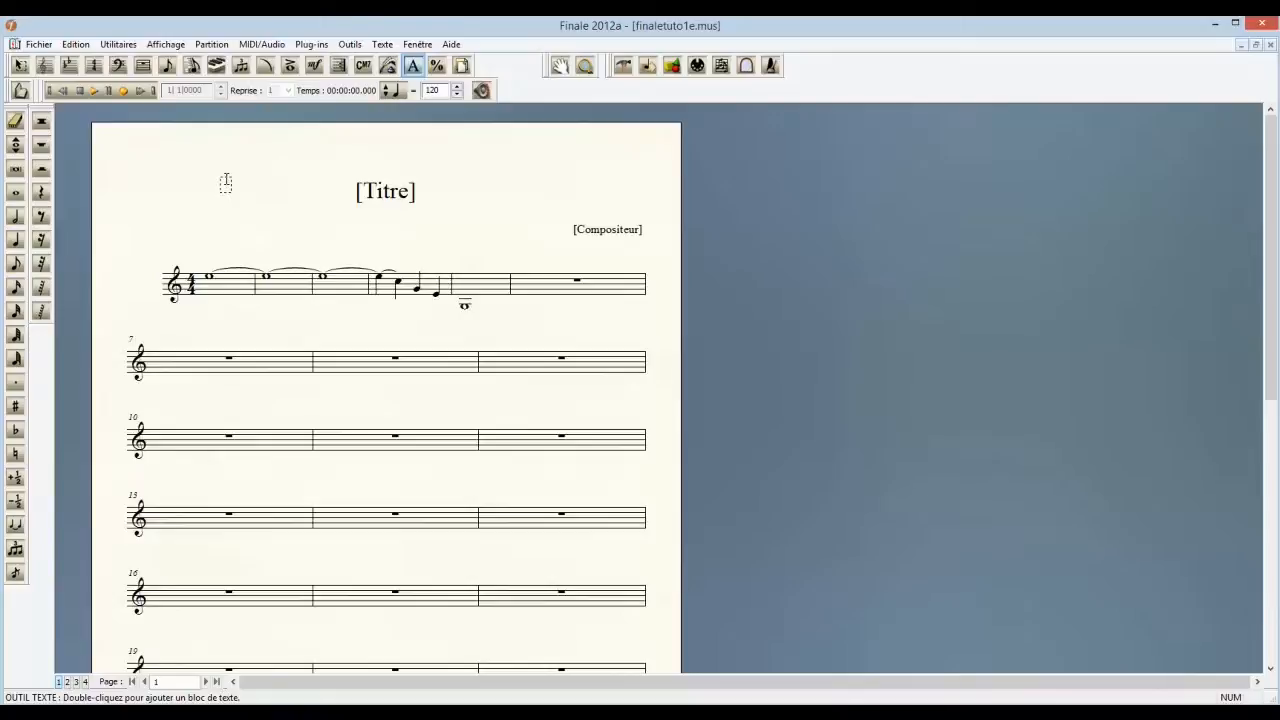
type("olo")
type("c")
type(" de texte")
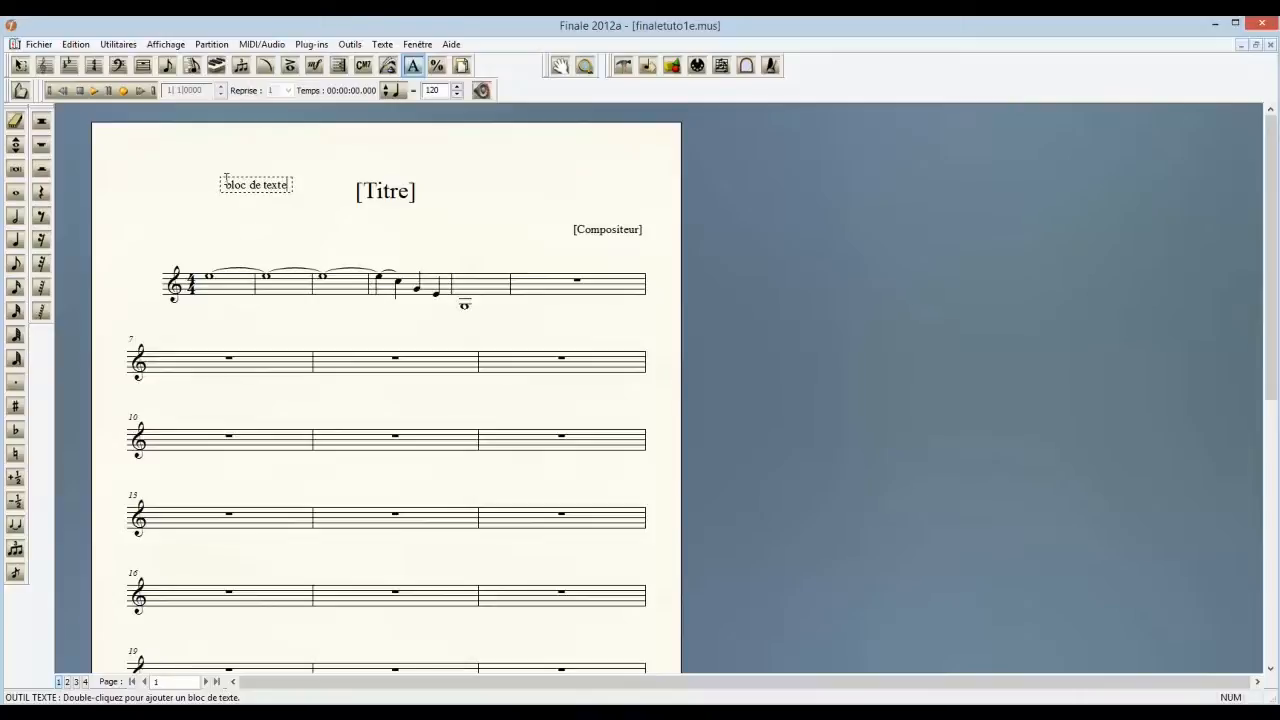
key("Return")
key("BackSpace")
left_click(259, 209)
left_click_drag(227, 176, 188, 173)
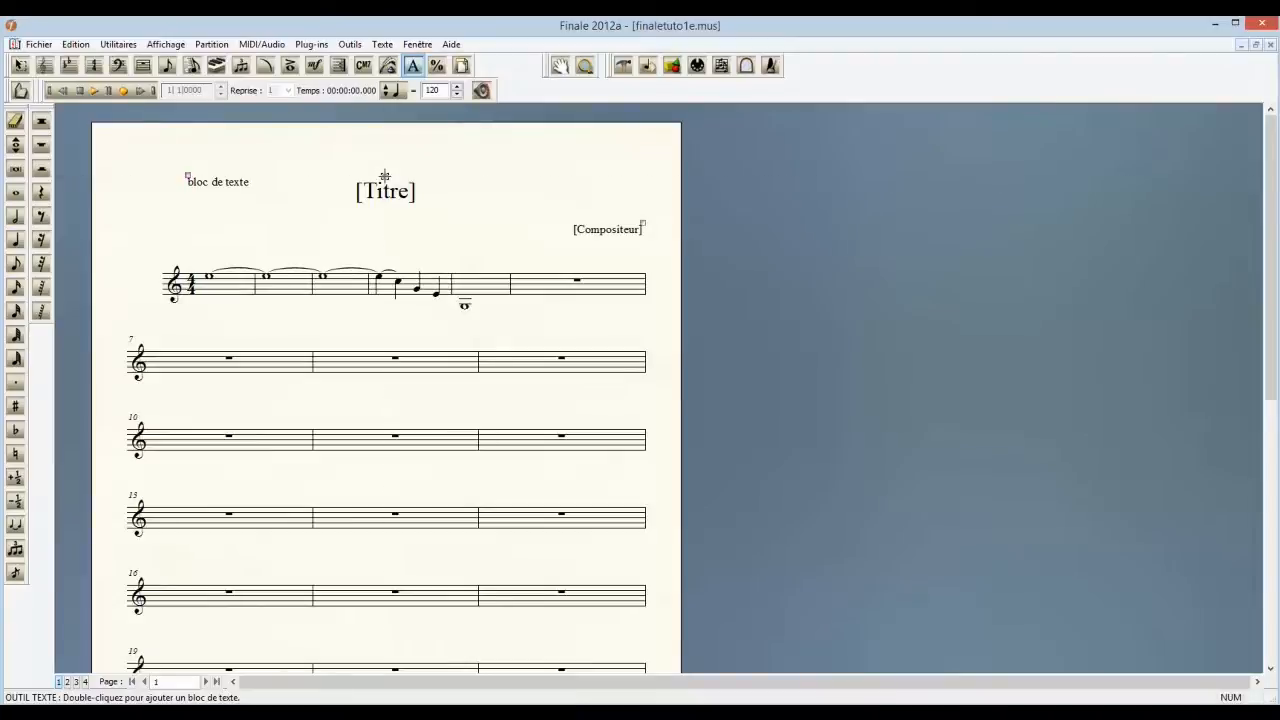
Step: Replace the [Titre] placeholder with "Formation Finale"
left_click(384, 176)
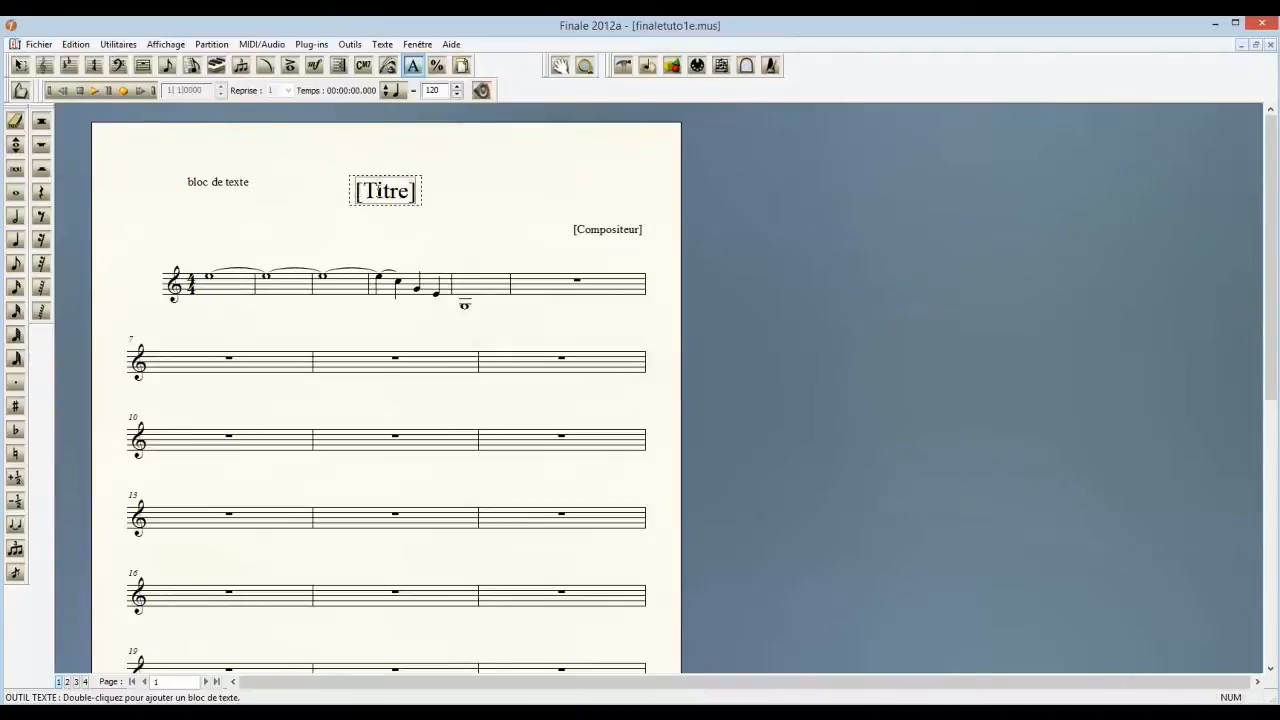
double_click(417, 191)
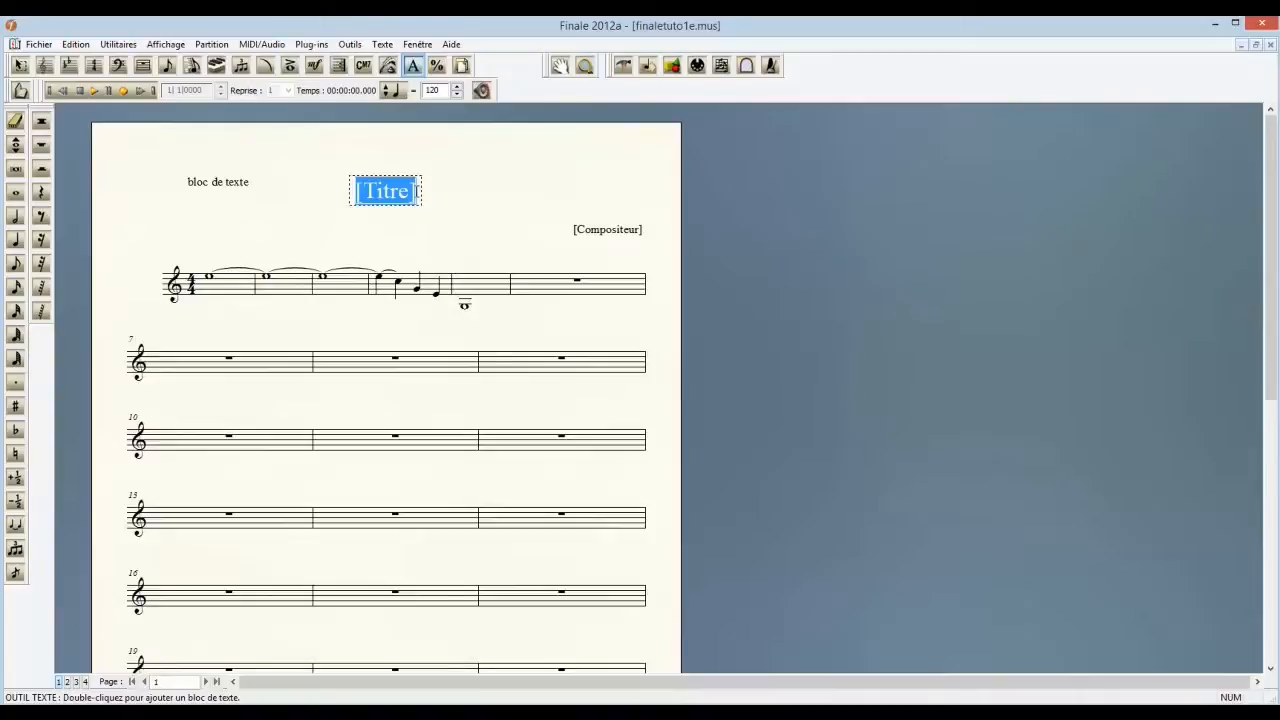
type("F")
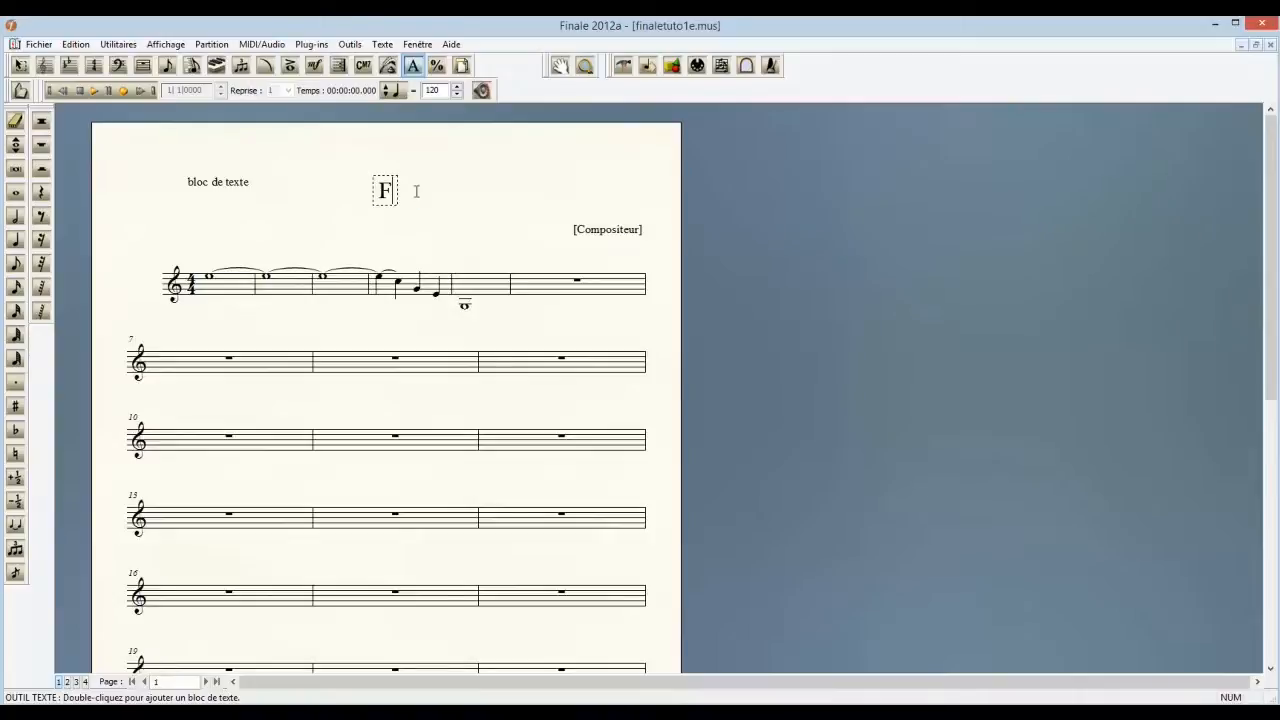
type("ormation")
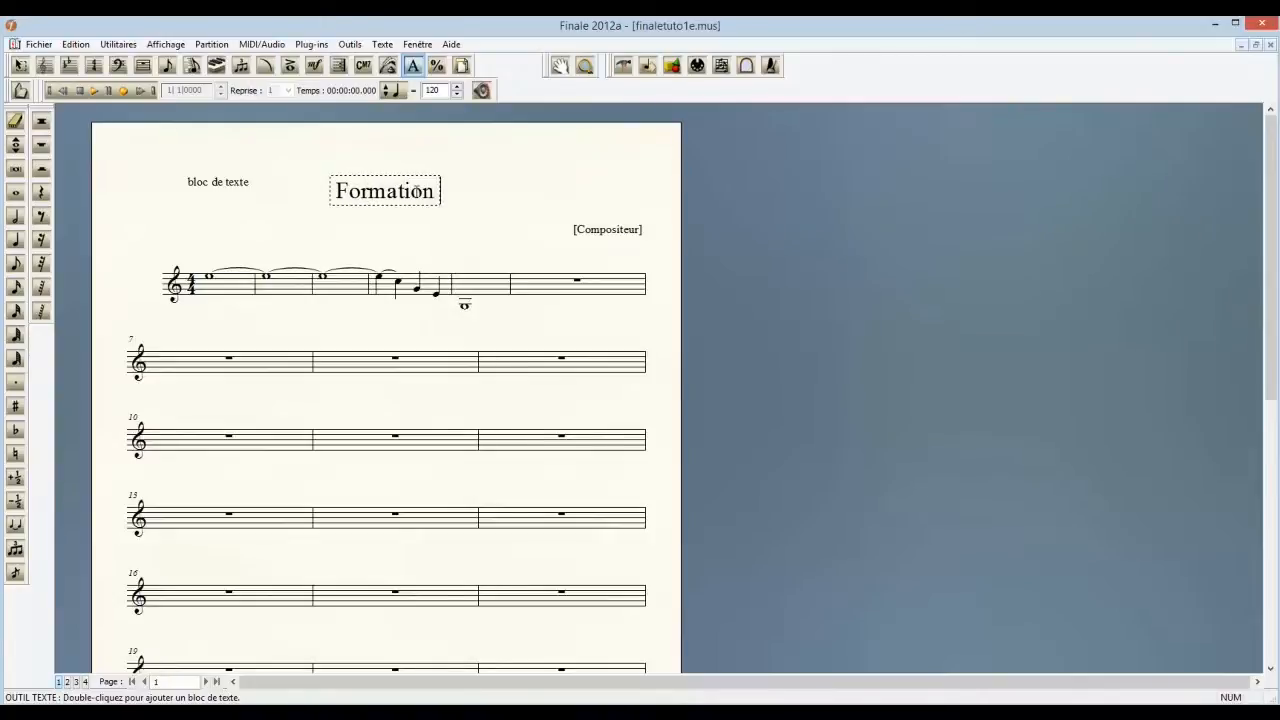
type(" Finale")
key("Return")
key("BackSpace")
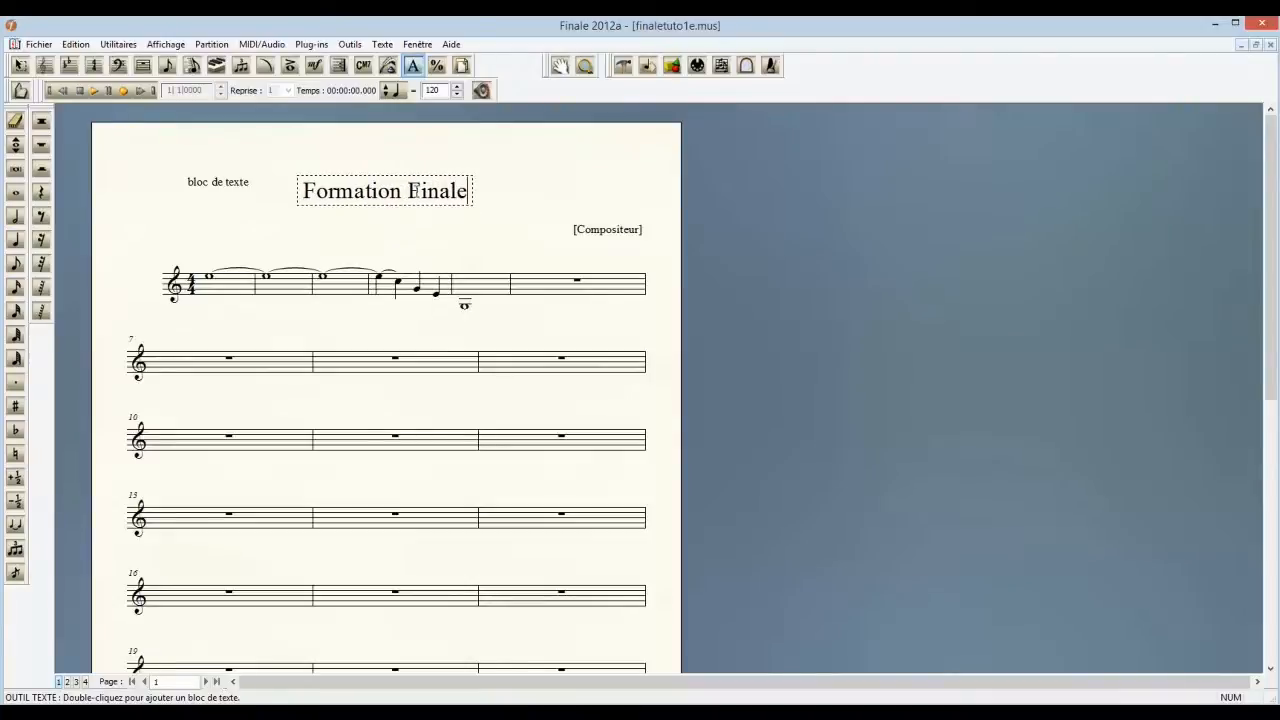
key("Escape")
Step: Edit the [Compositeur] text block, replacing its placeholder with the composer's name
double_click(621, 229)
key("Escape")
left_click(643, 223)
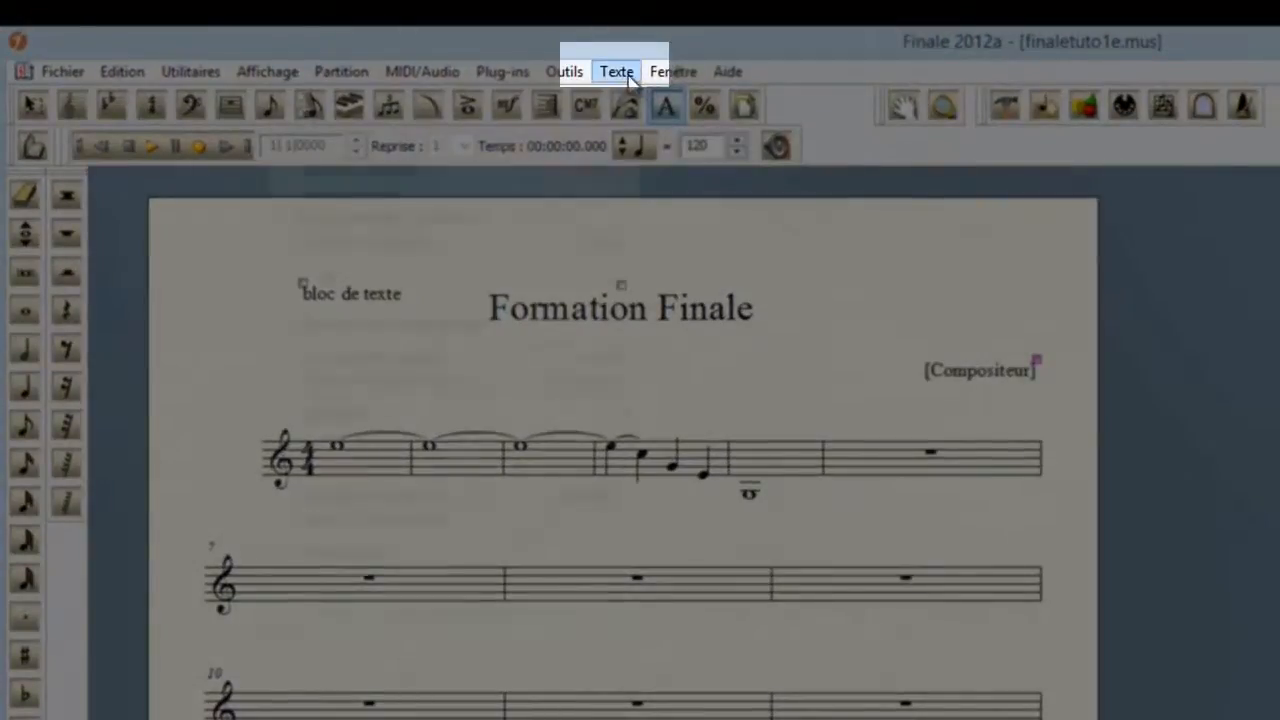
left_click(628, 78)
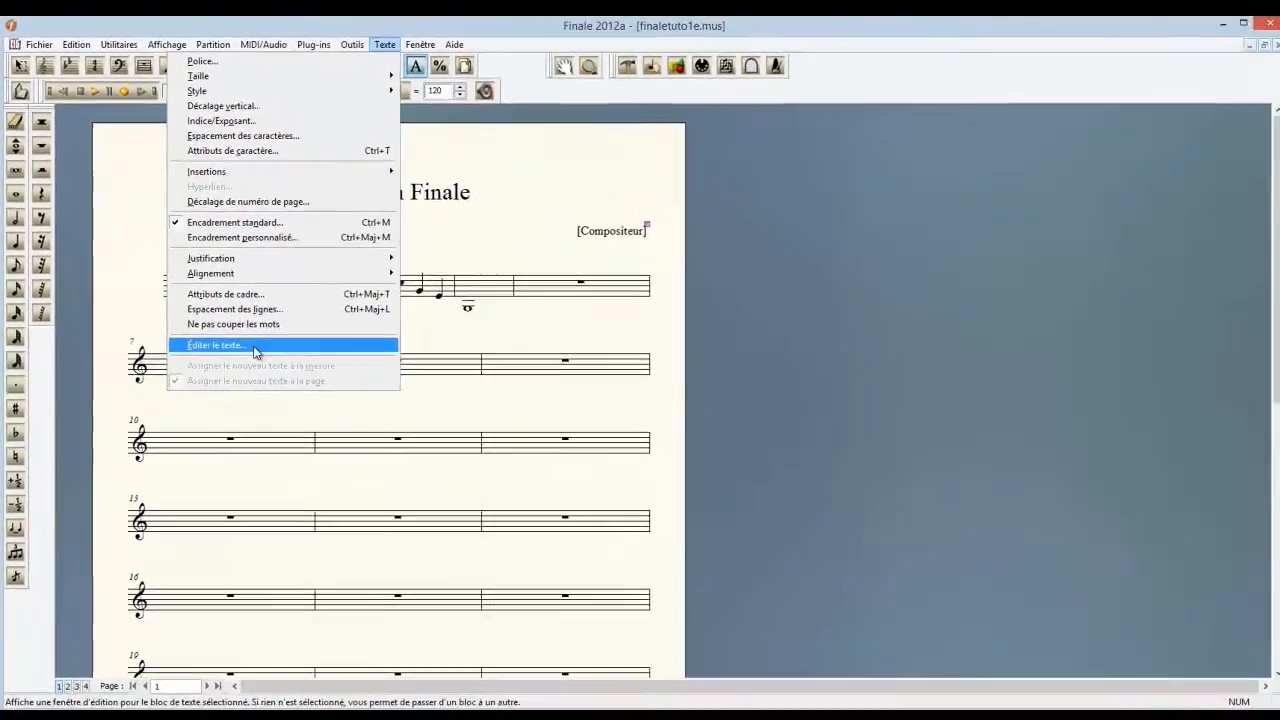
left_click(335, 476)
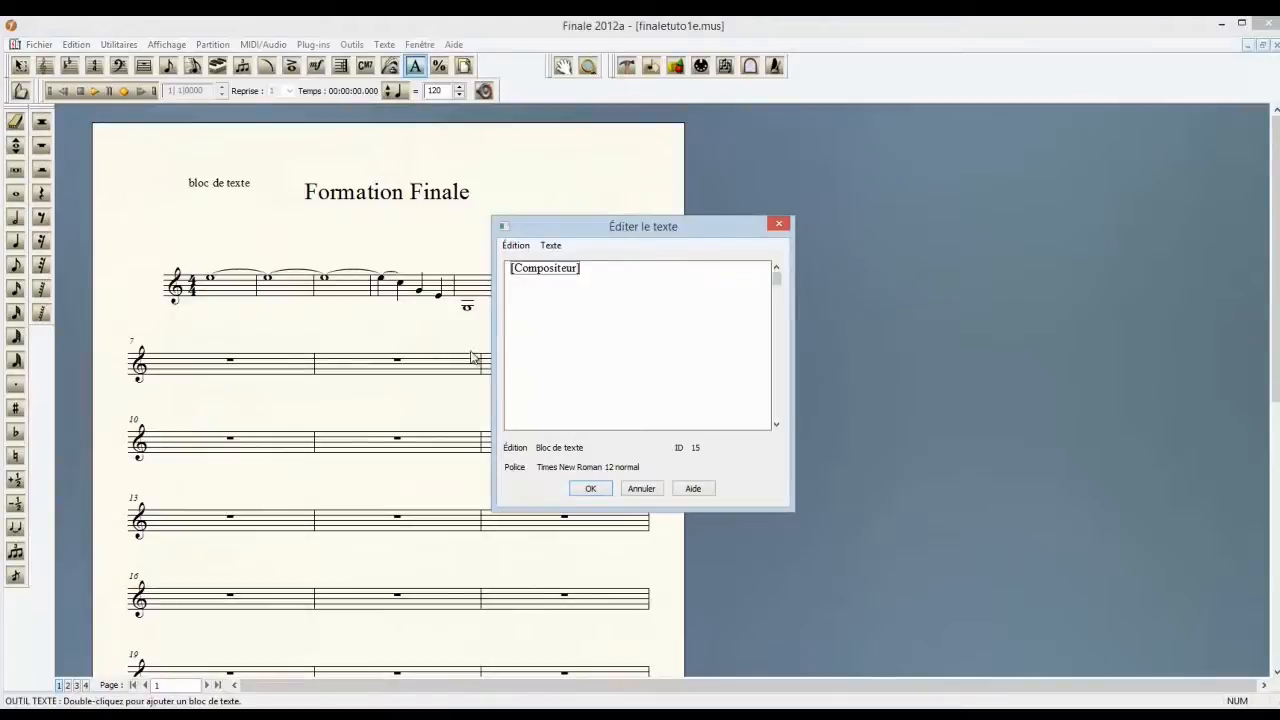
left_click_drag(590, 267, 480, 265)
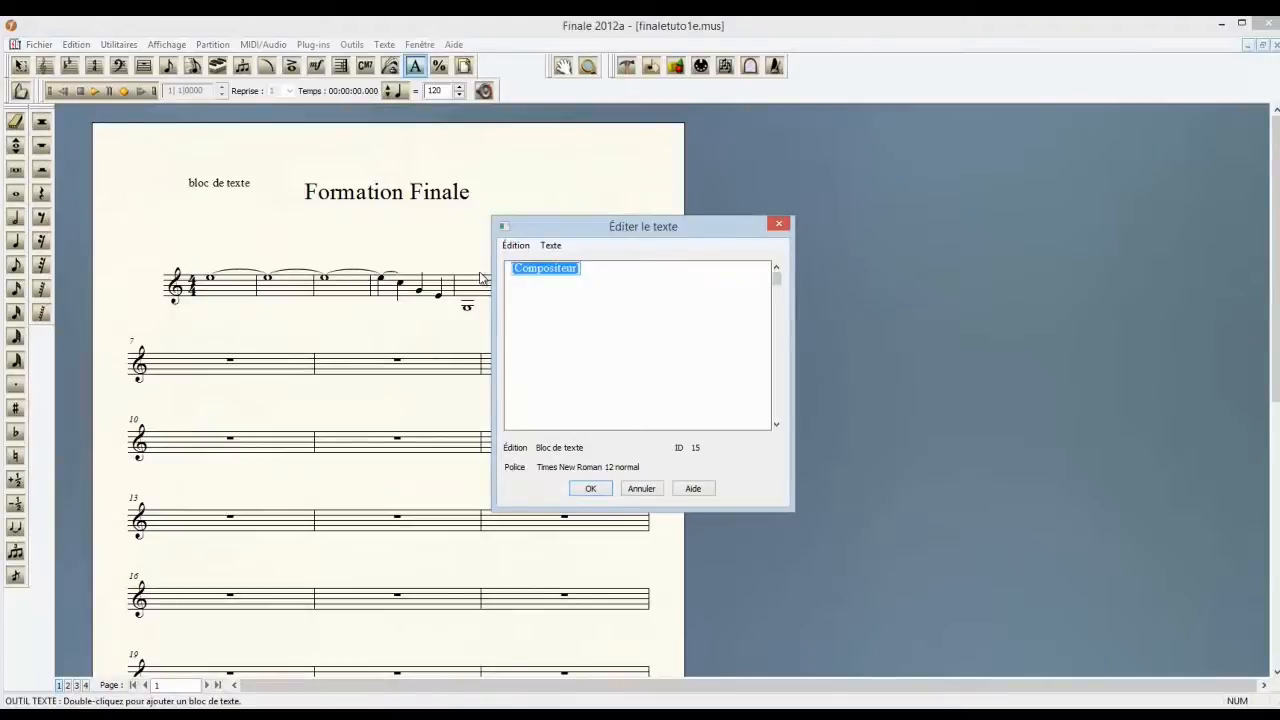
type("Nathalie D.")
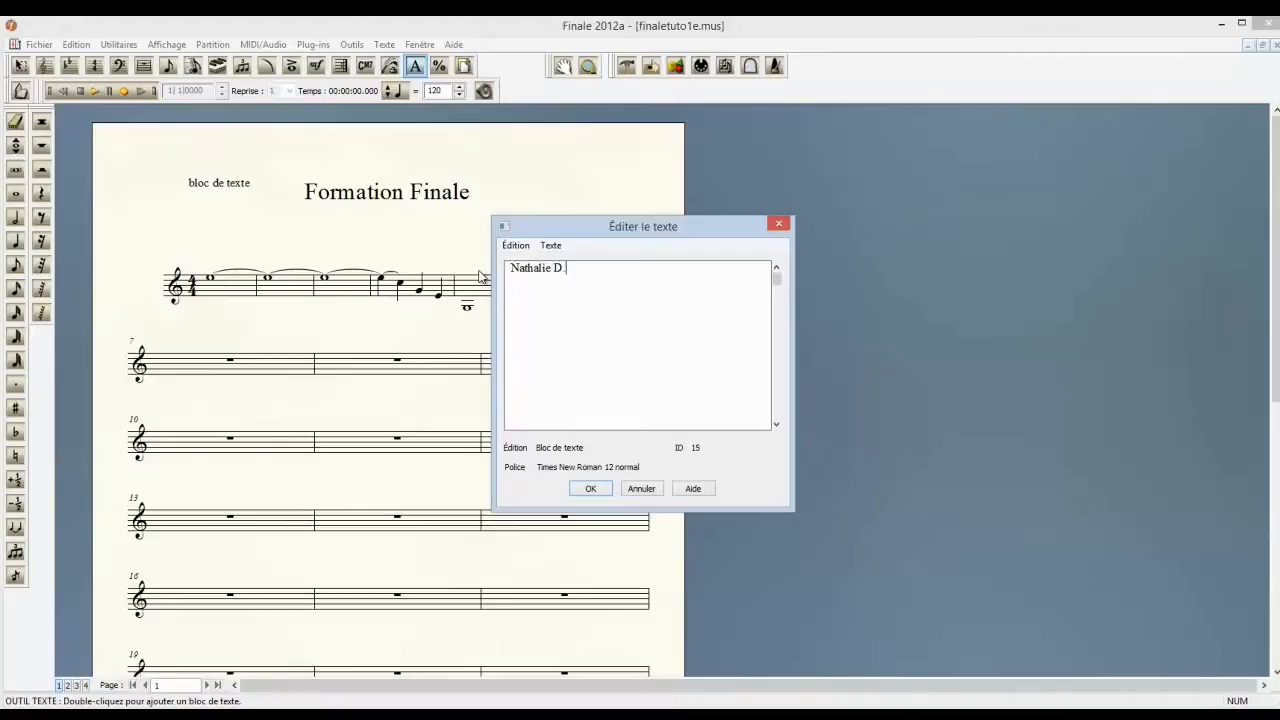
left_click(597, 491)
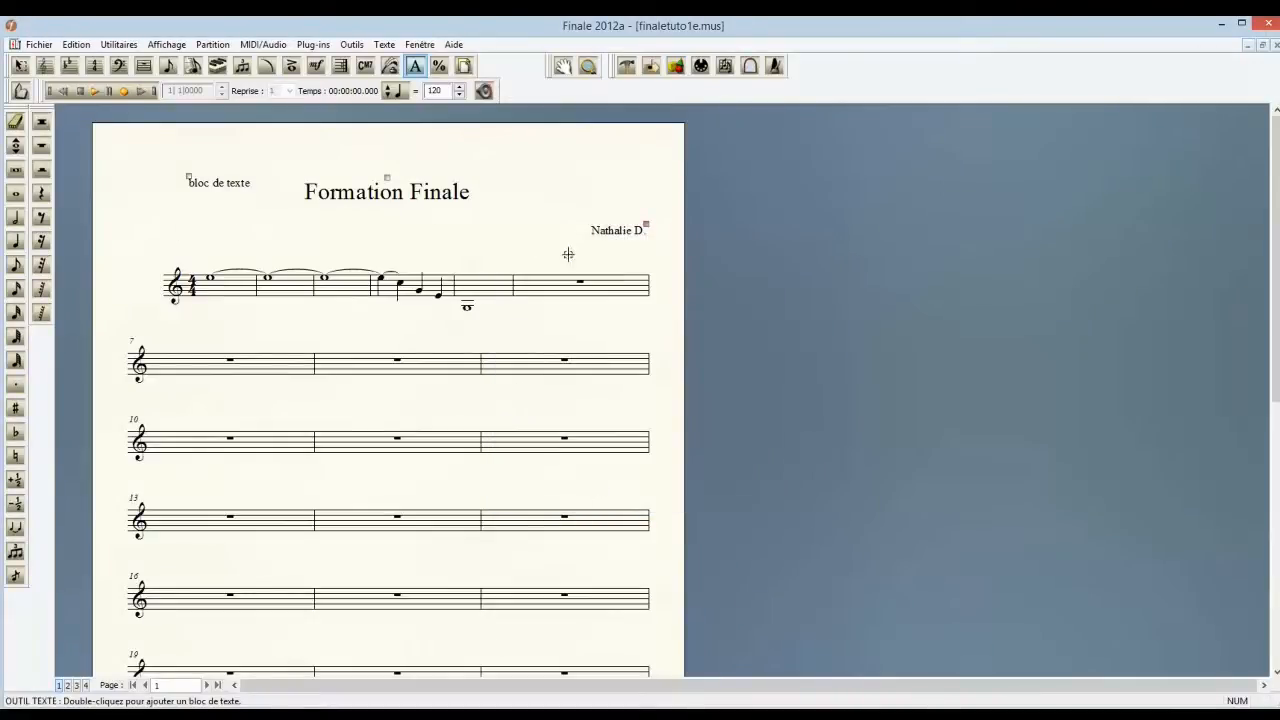
Step: Create an empty text block just above the [Copyright] text at the foot of the page
left_click_drag(1276, 341, 1276, 563)
scroll(1257, 366, "up", 5)
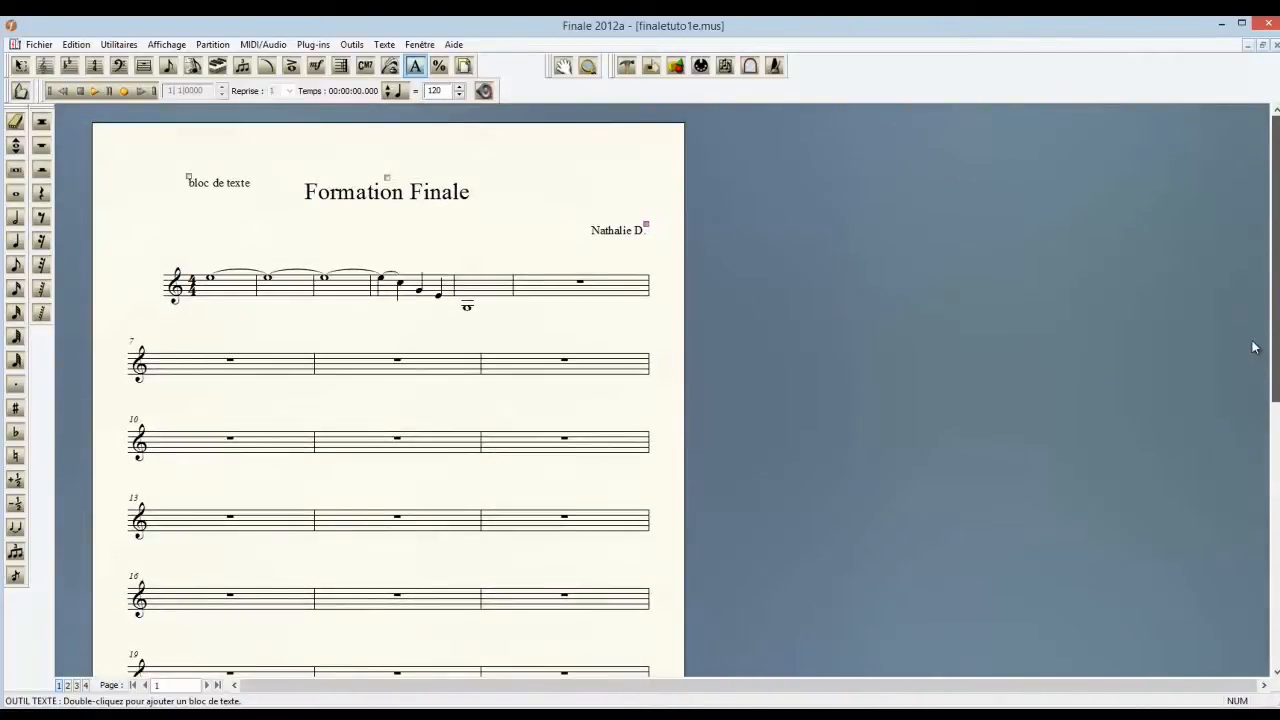
left_click_drag(1276, 347, 1276, 507)
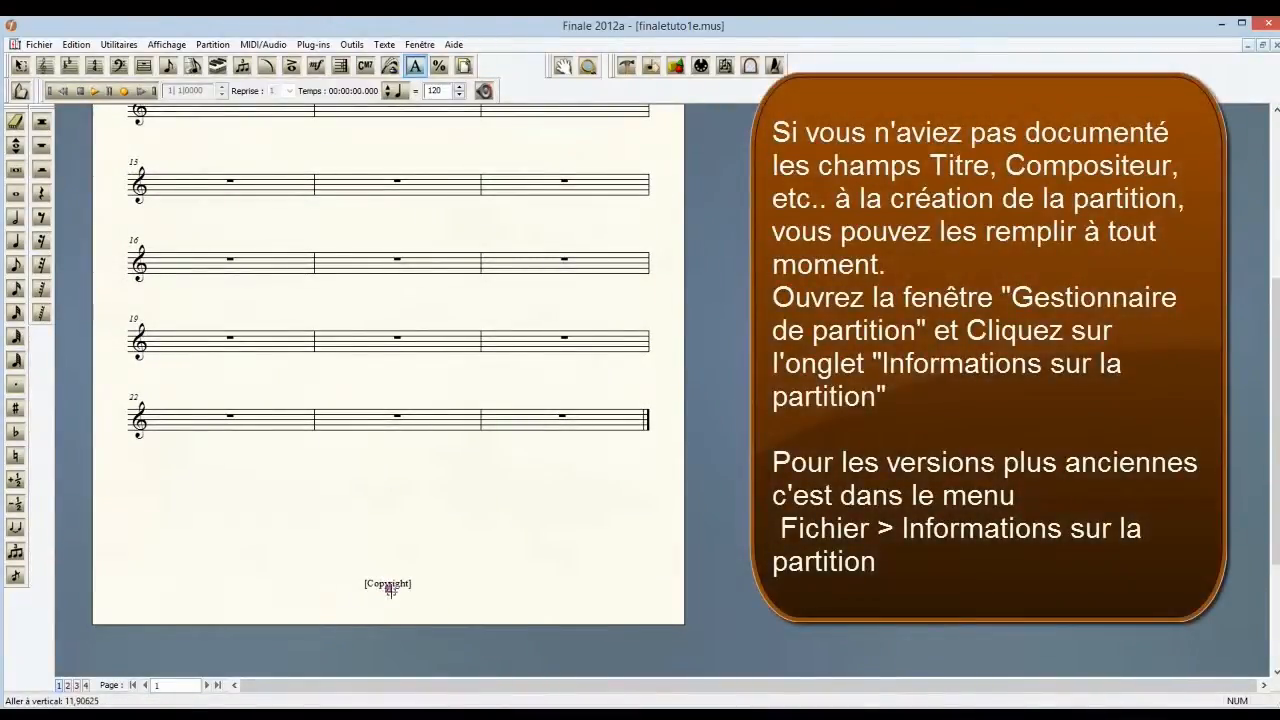
double_click(363, 528)
right_click(362, 533)
left_click(317, 527)
double_click(349, 530)
left_click(388, 45)
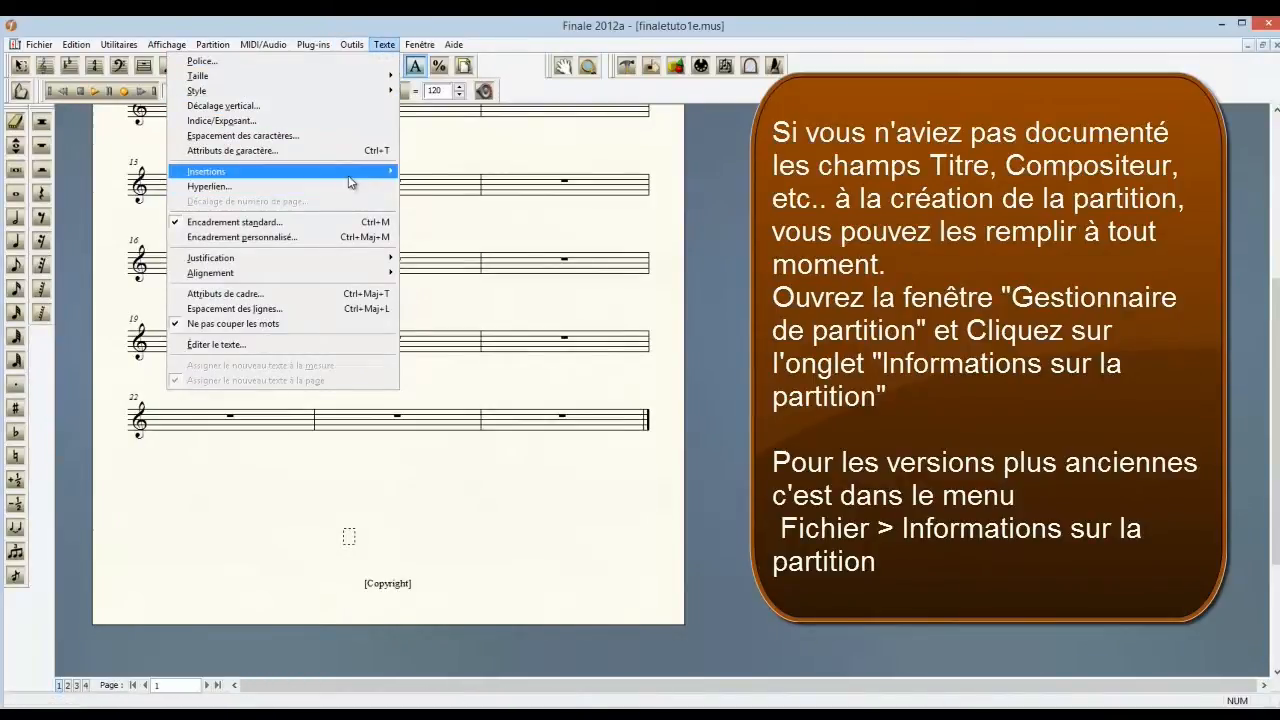
mouse_move(350, 178)
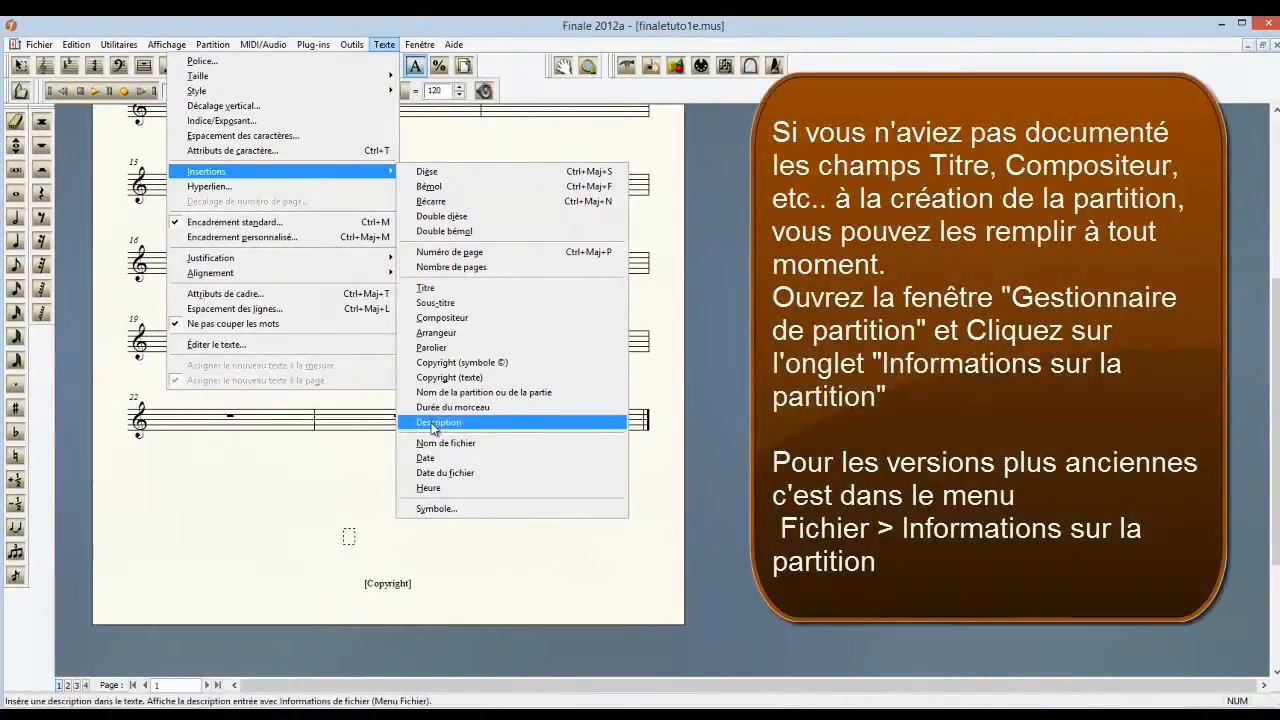
left_click(438, 509)
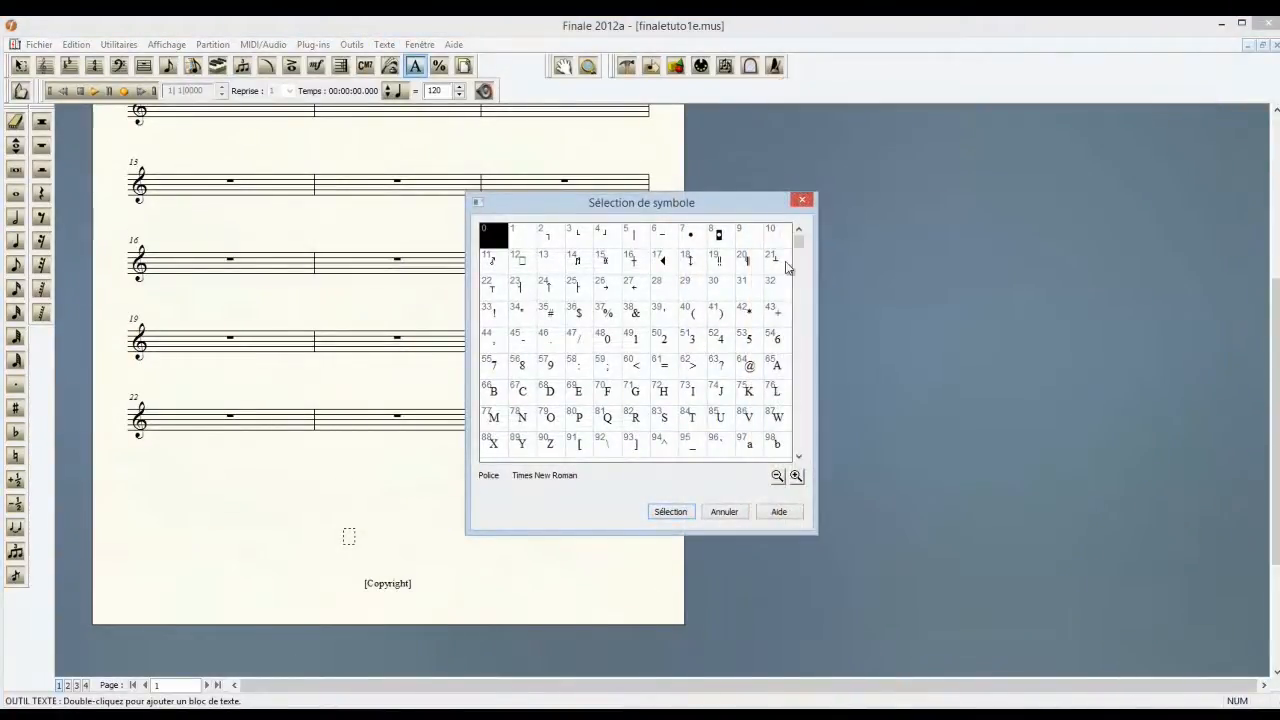
mouse_move(798, 242)
left_mouse_down()
mouse_move(797, 297)
mouse_move(797, 244)
left_mouse_up()
left_click(724, 513)
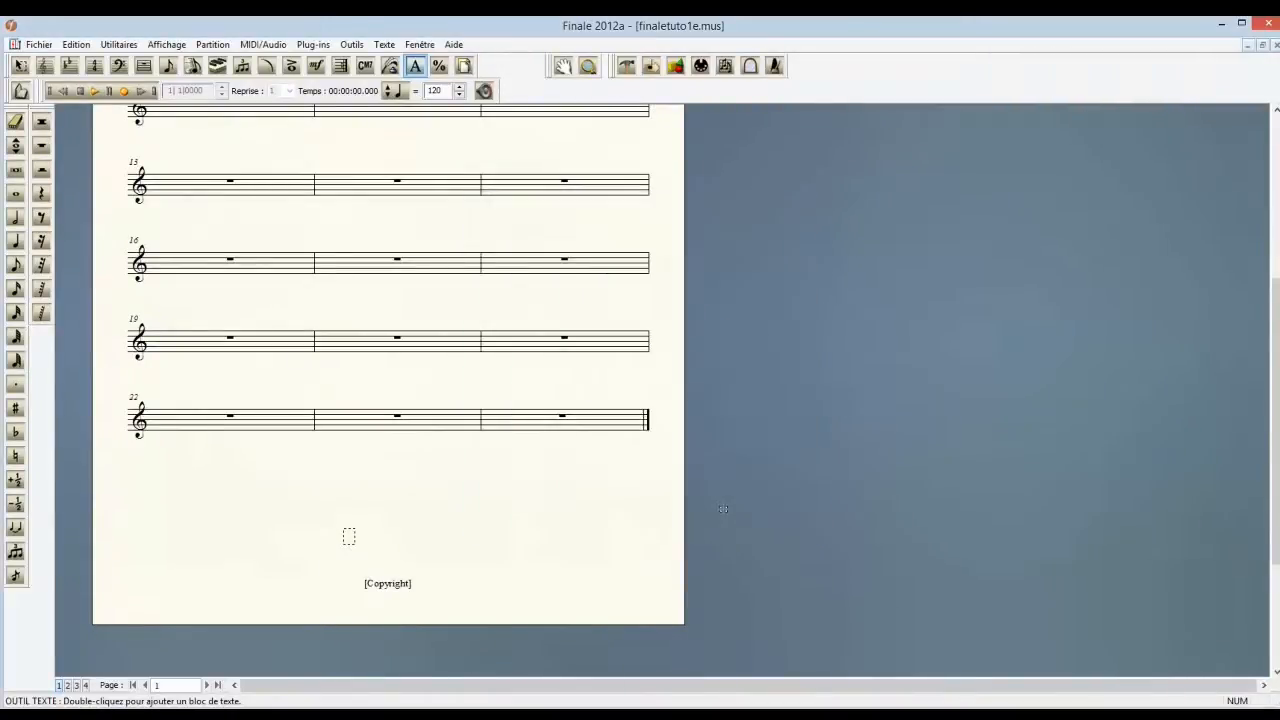
Step: Set the font of the empty text block above the copyright text to Maestro
left_click(385, 46)
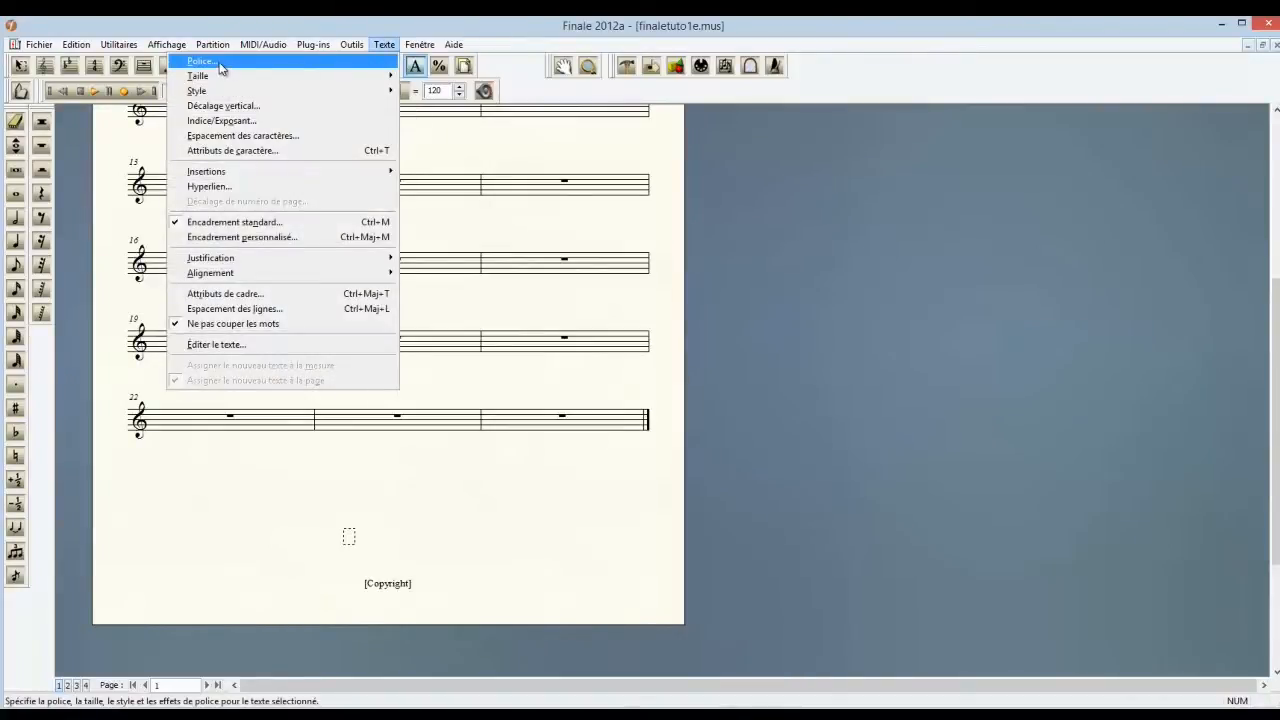
mouse_move(210, 93)
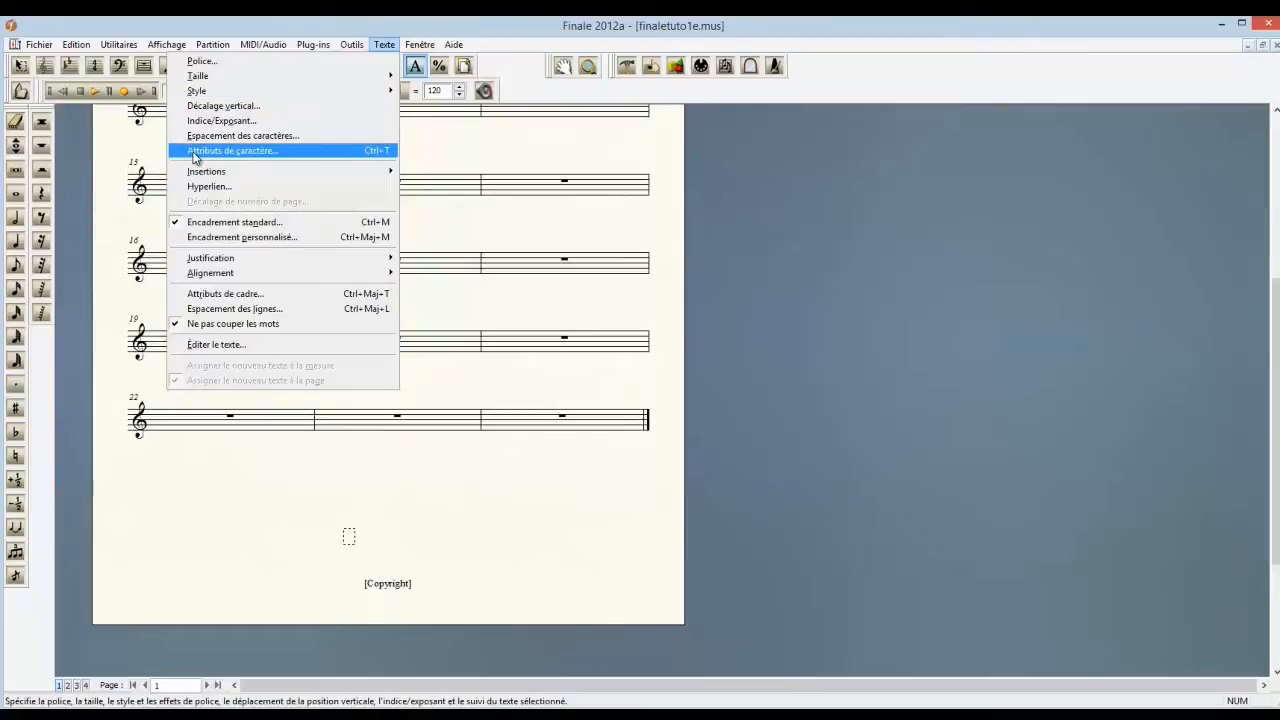
left_click(196, 62)
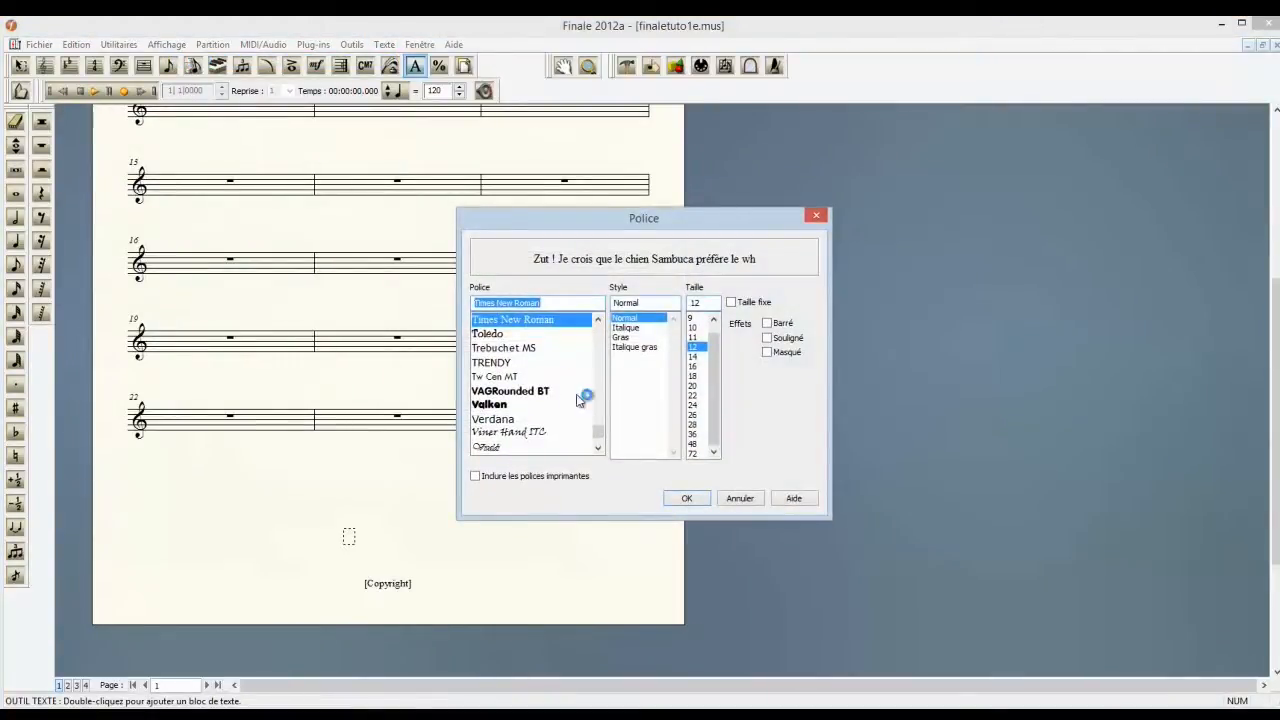
left_click_drag(600, 435, 598, 395)
left_click(492, 364)
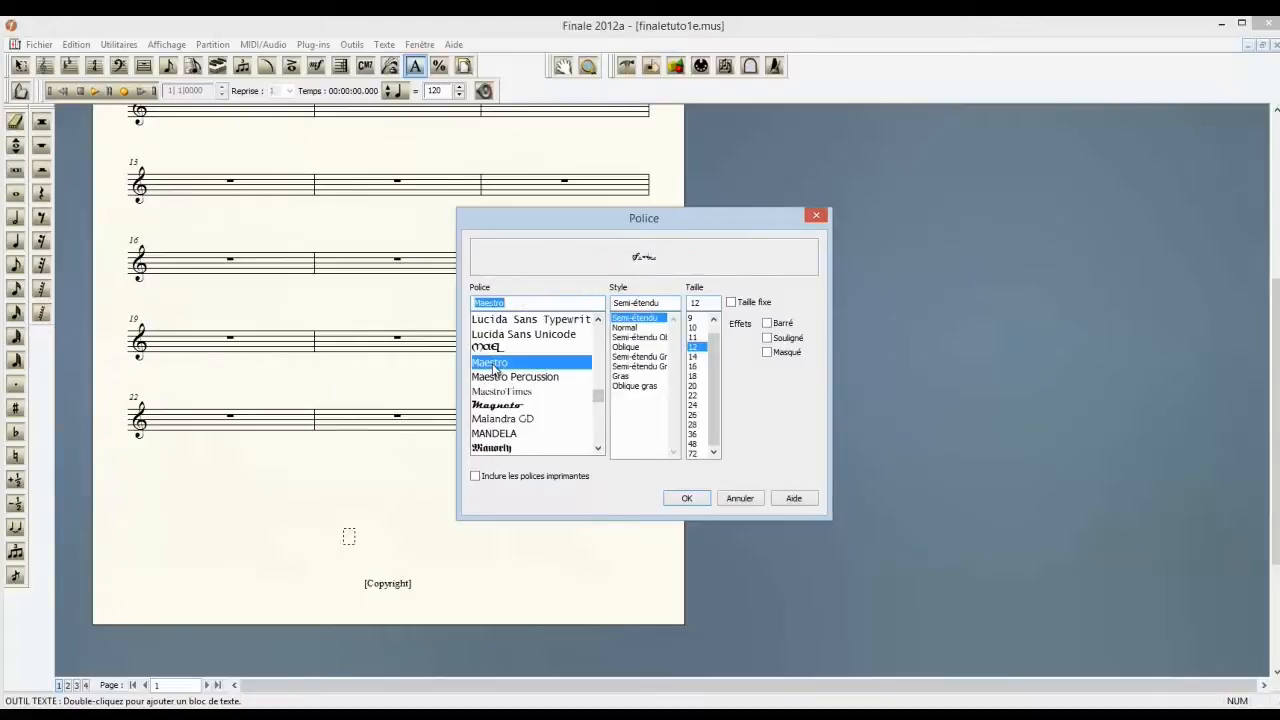
left_click(684, 498)
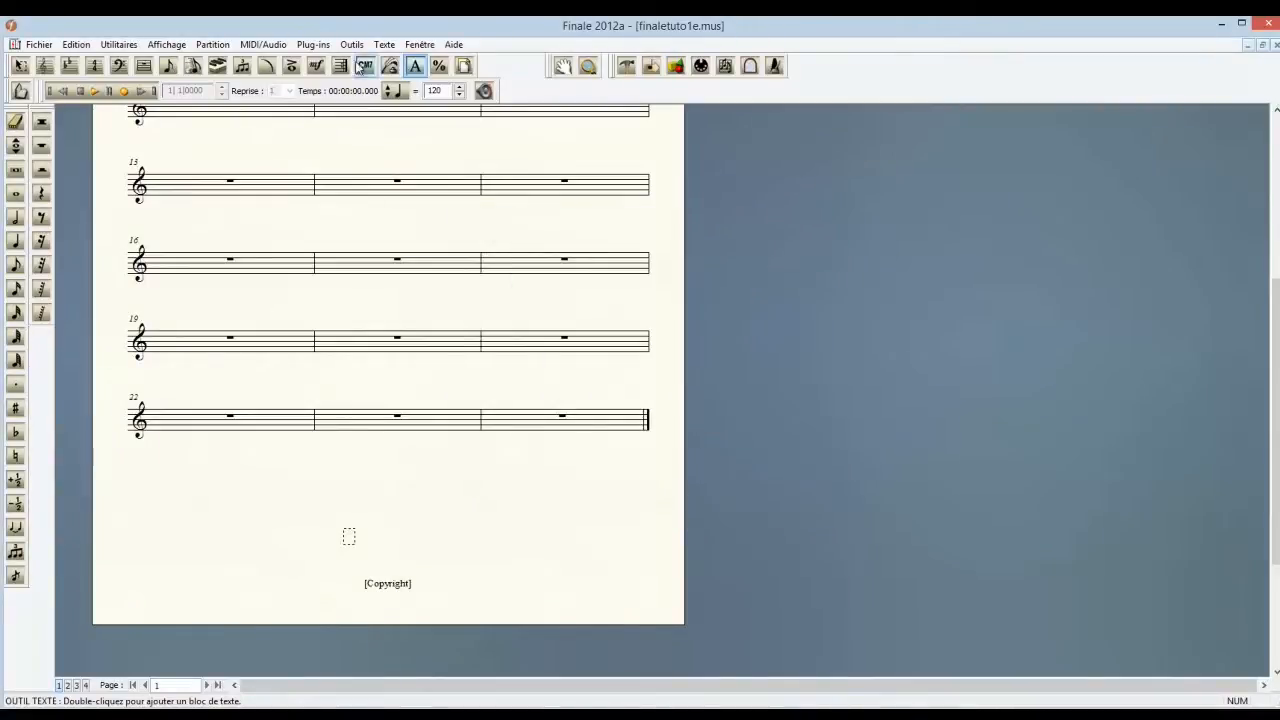
Step: Insert the C clef, symbol 66 of the Maestro font, into the text block above the copyright text
left_click(384, 44)
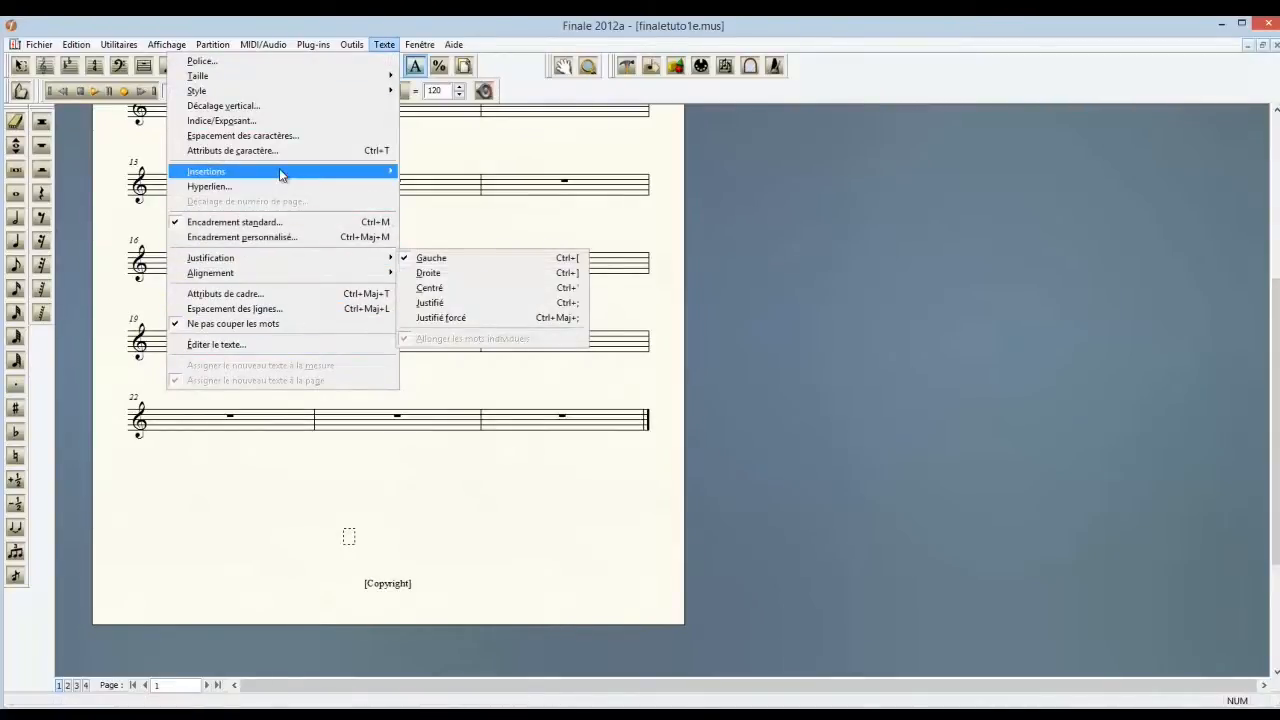
mouse_move(283, 176)
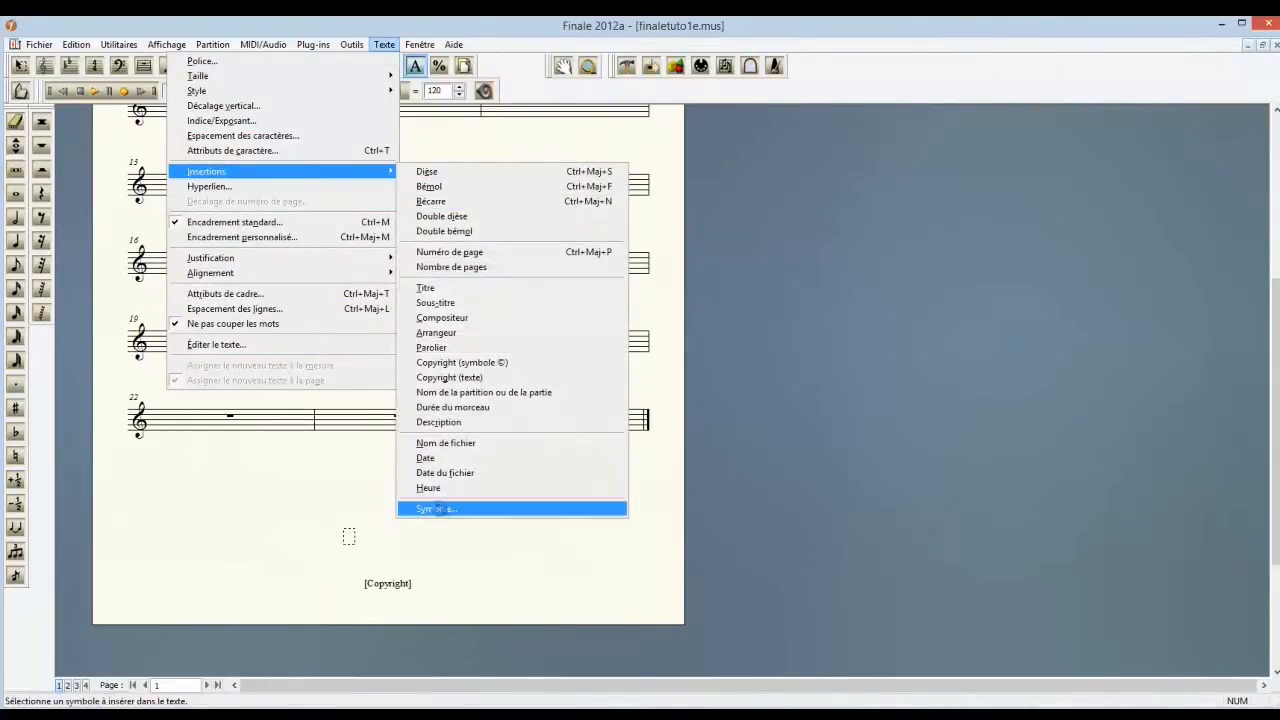
left_click(437, 509)
left_click_drag(797, 261, 801, 280)
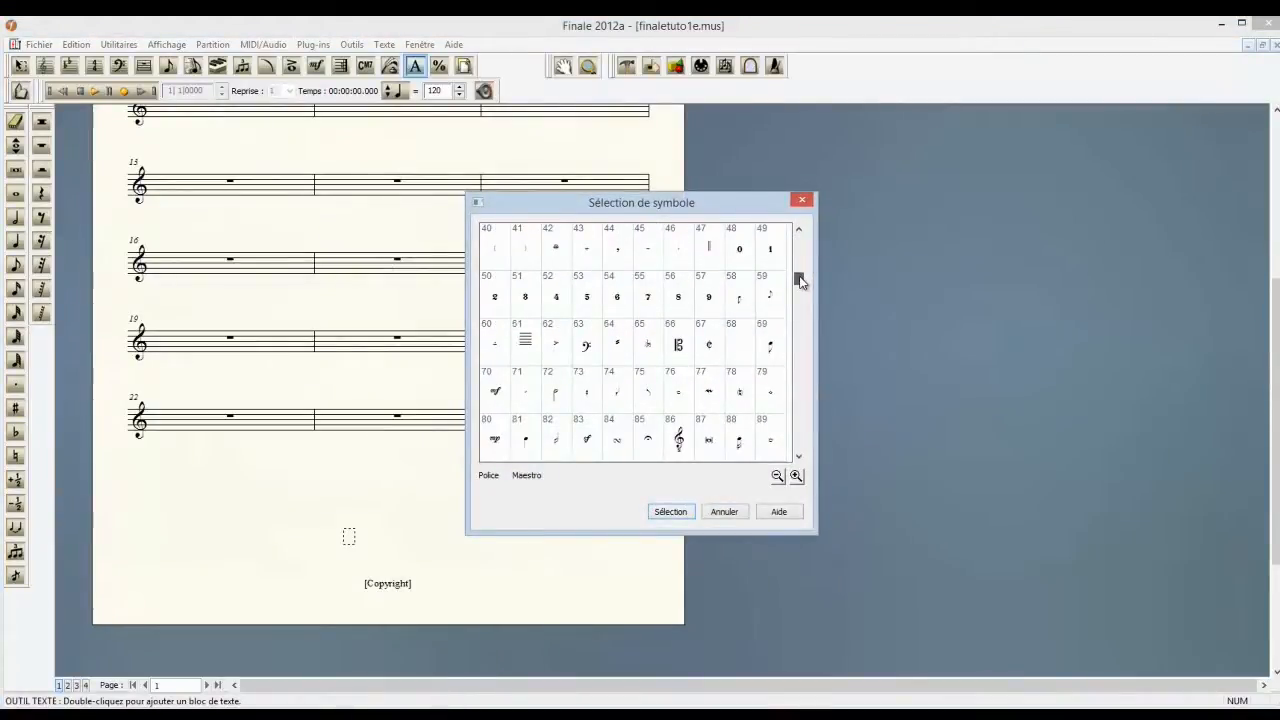
left_click(680, 348)
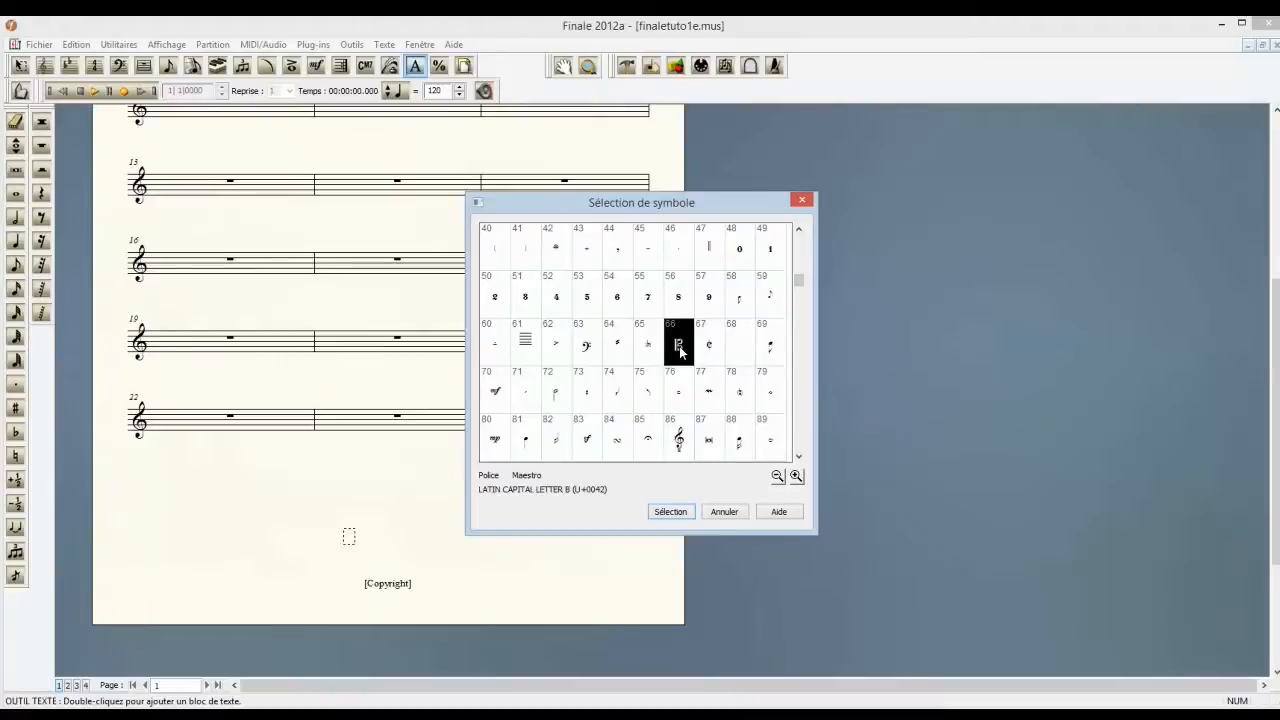
left_click(668, 512)
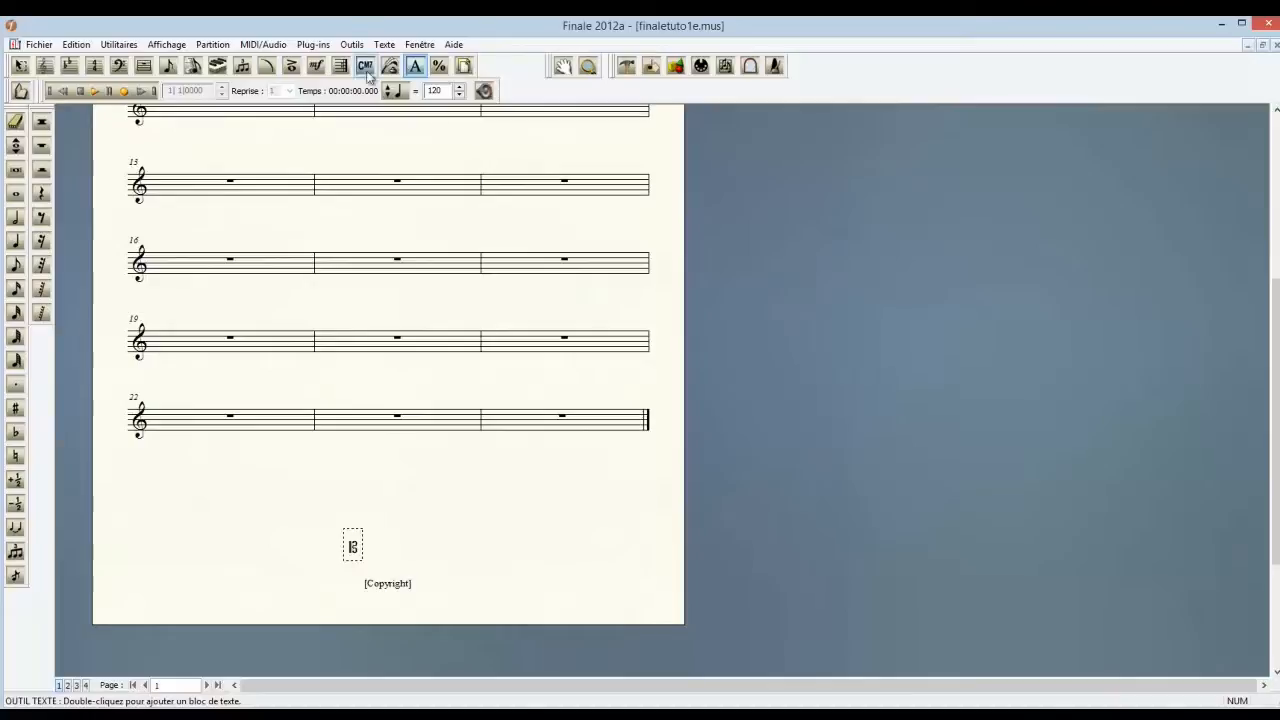
Step: Set the font to Calibri for the text that follows the C clef in the text block above the copyright text
left_click(385, 45)
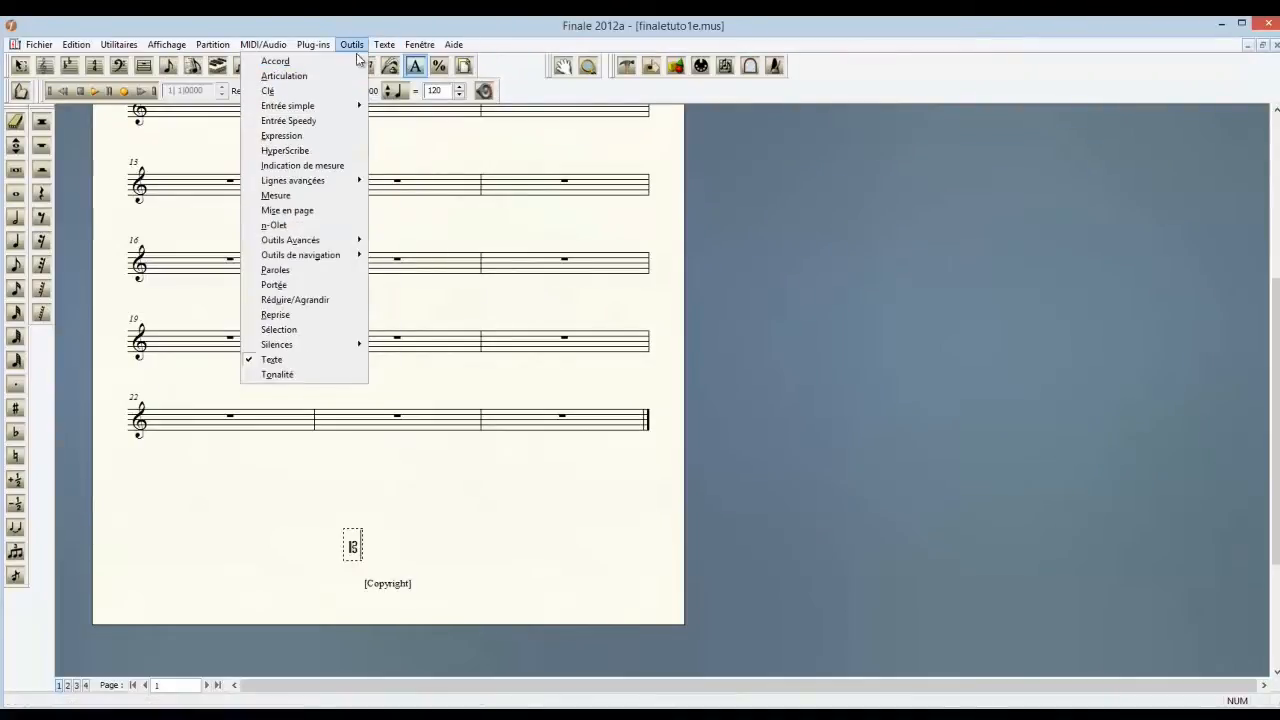
left_click(385, 65)
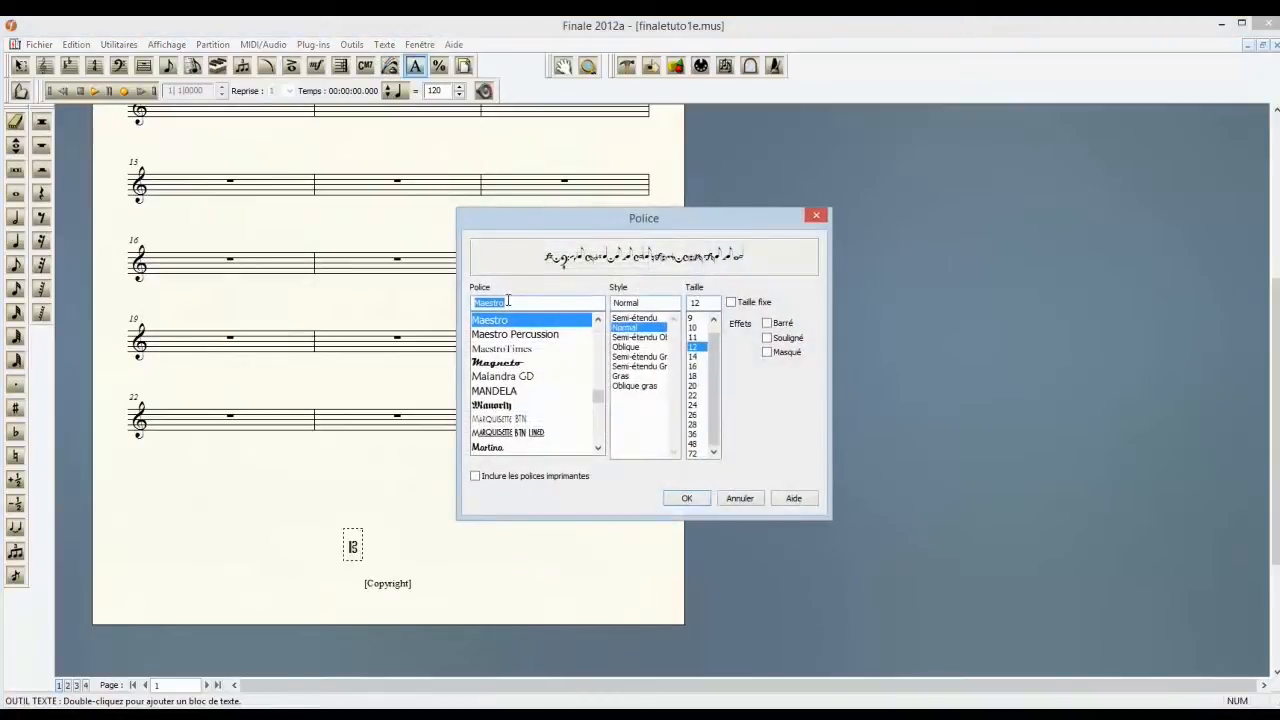
left_click(598, 395)
left_click_drag(598, 395, 598, 348)
left_click(601, 320)
left_click(512, 393)
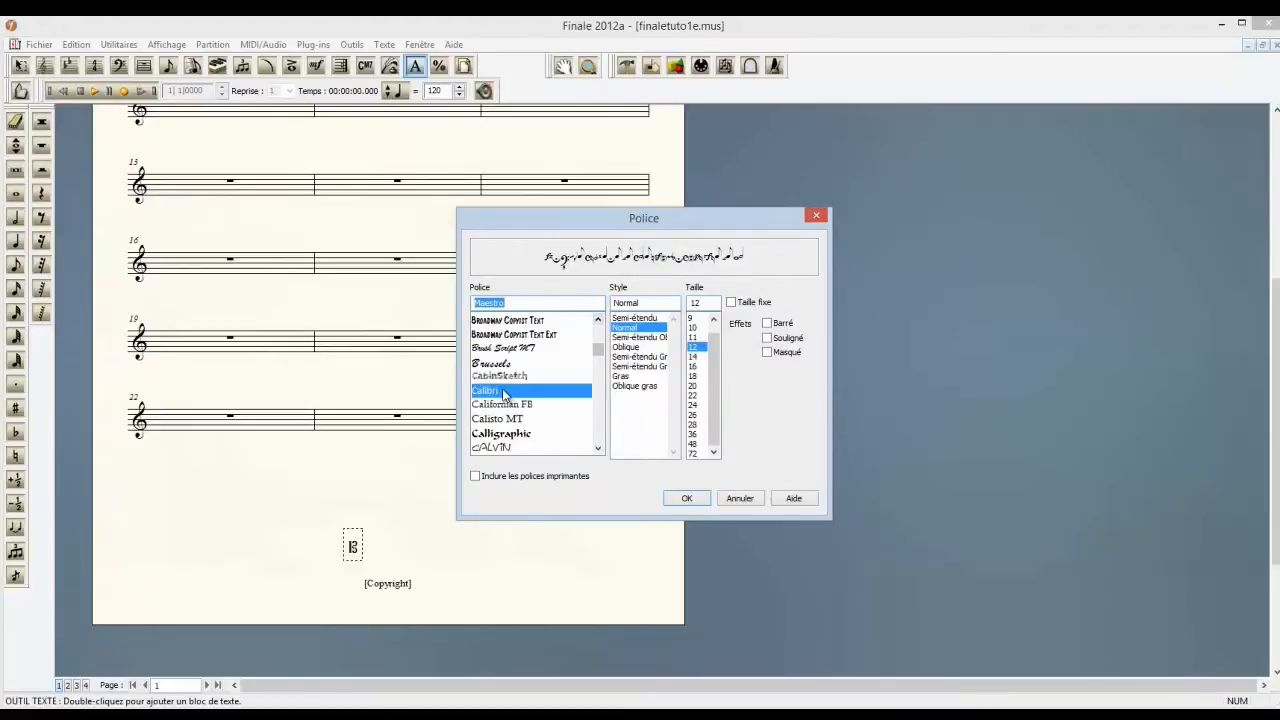
left_click(688, 498)
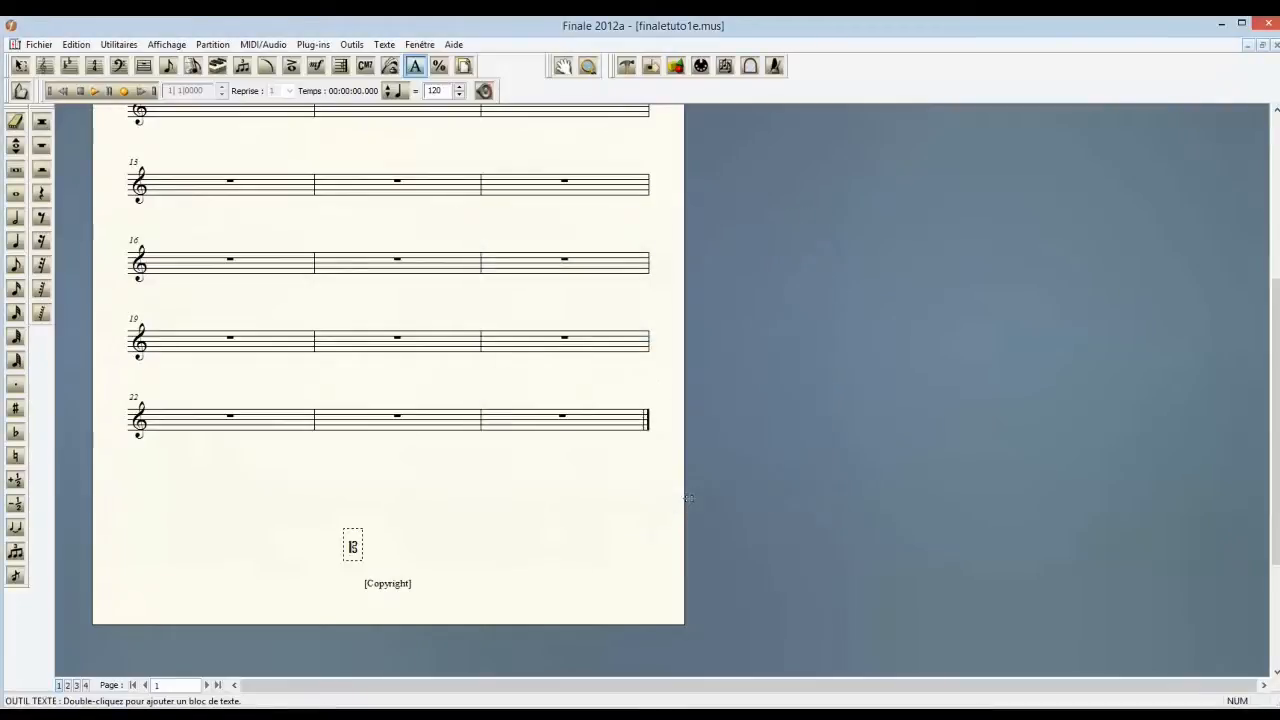
Step: Set the staff's full name to "Fond Sonore 1" in the score manager, with a line break before "Sonore"
scroll(1255, 385, "up", 10)
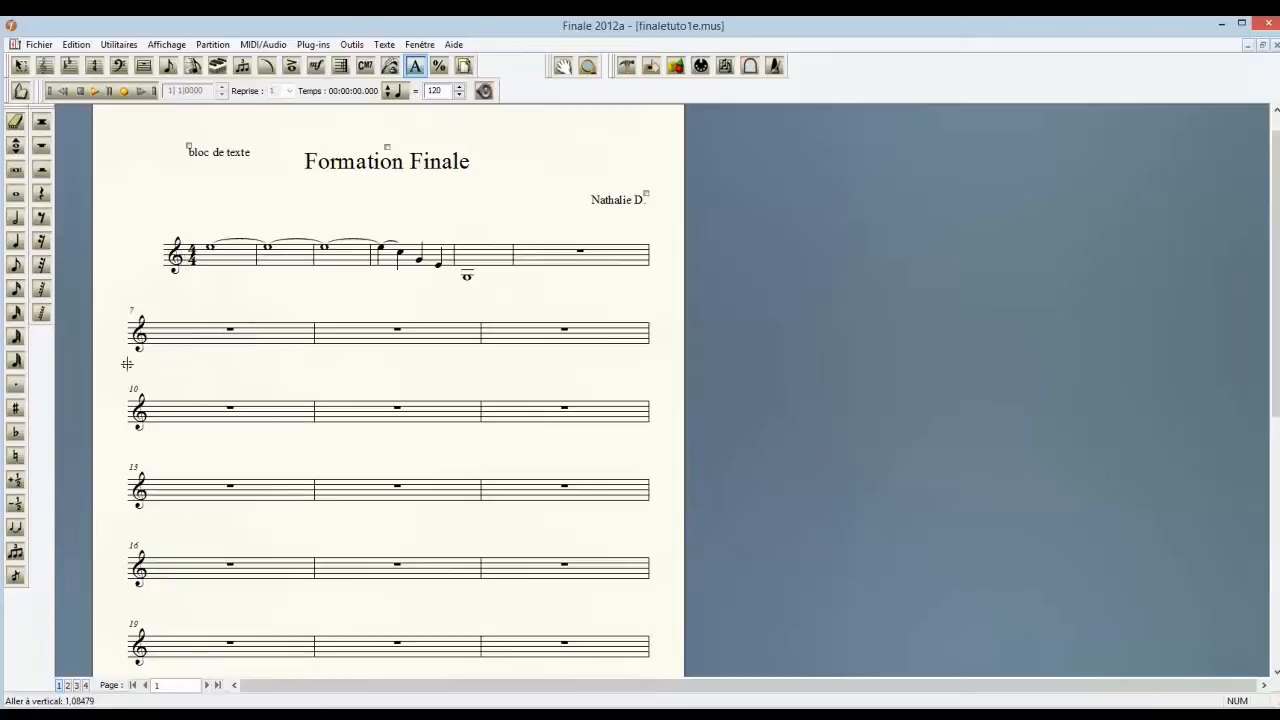
left_click(420, 46)
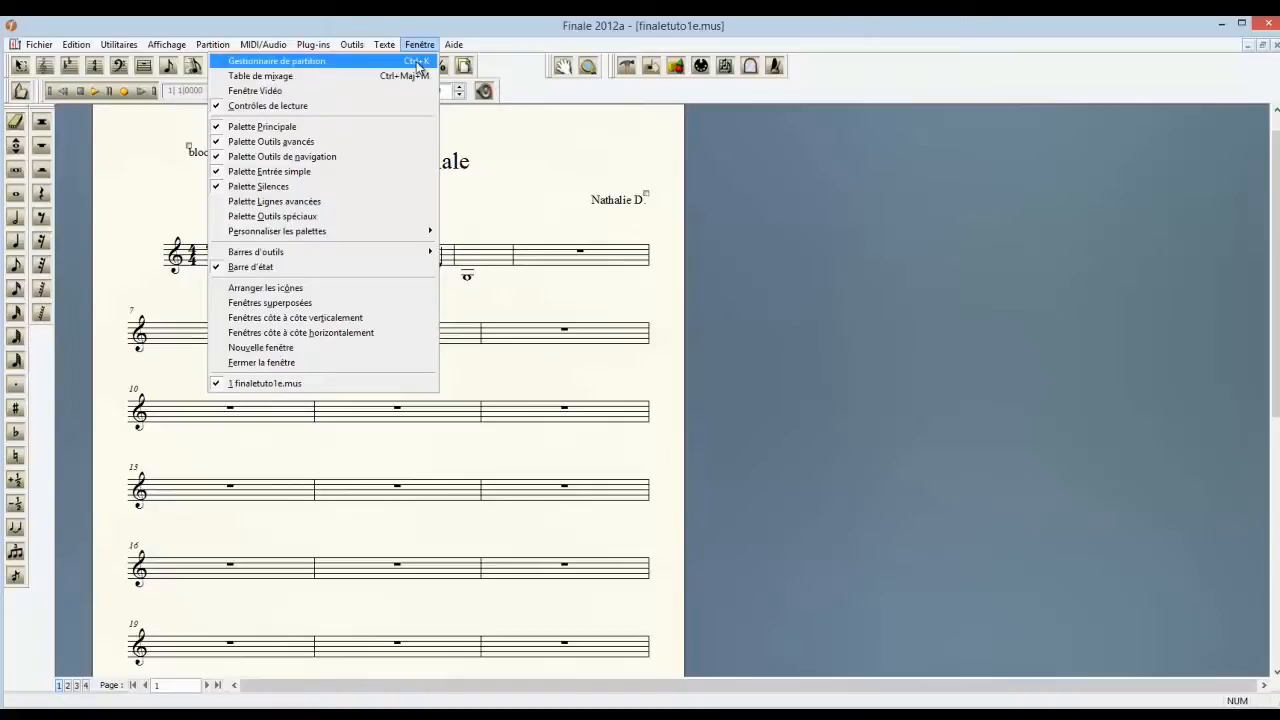
left_click(418, 62)
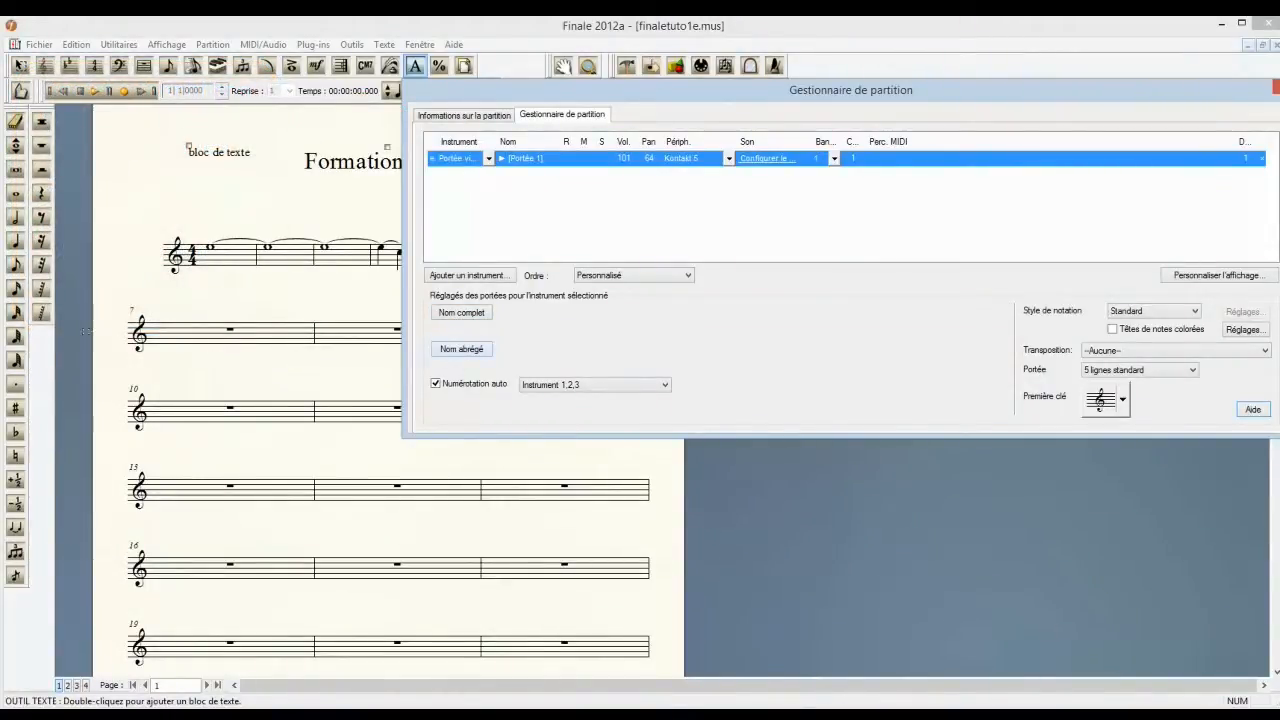
left_click(462, 313)
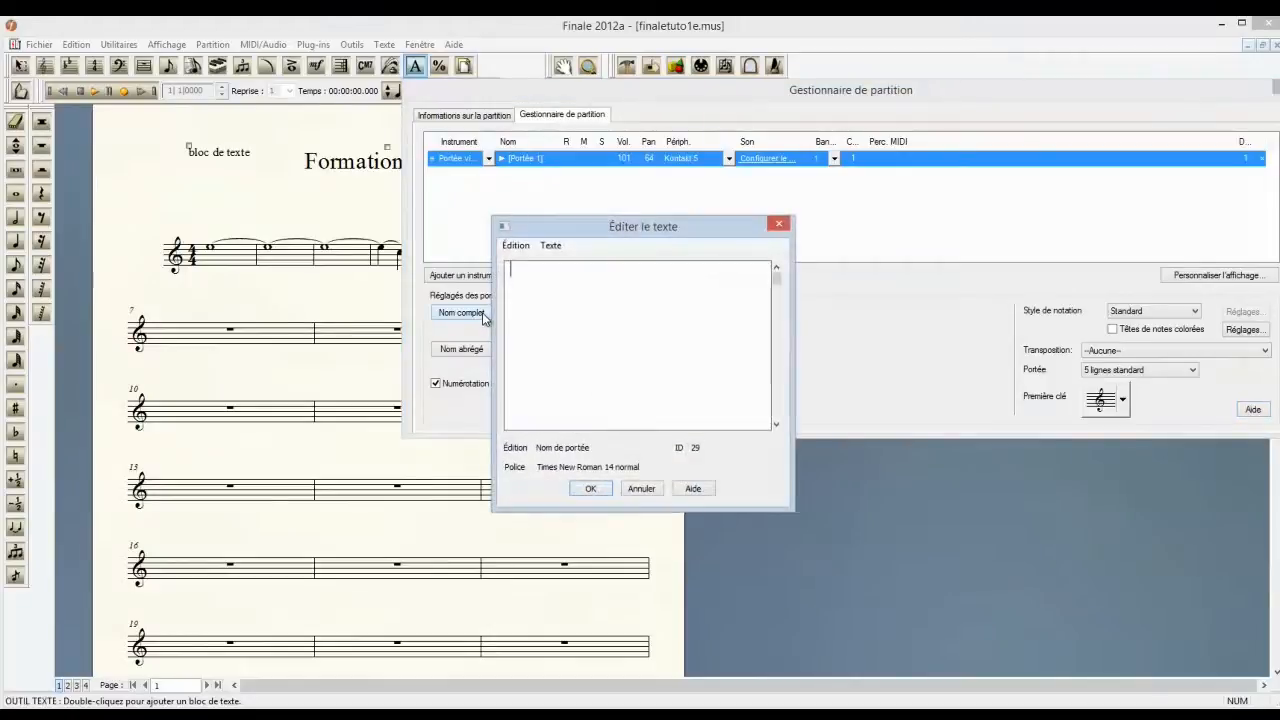
type("Fond Sonore 1")
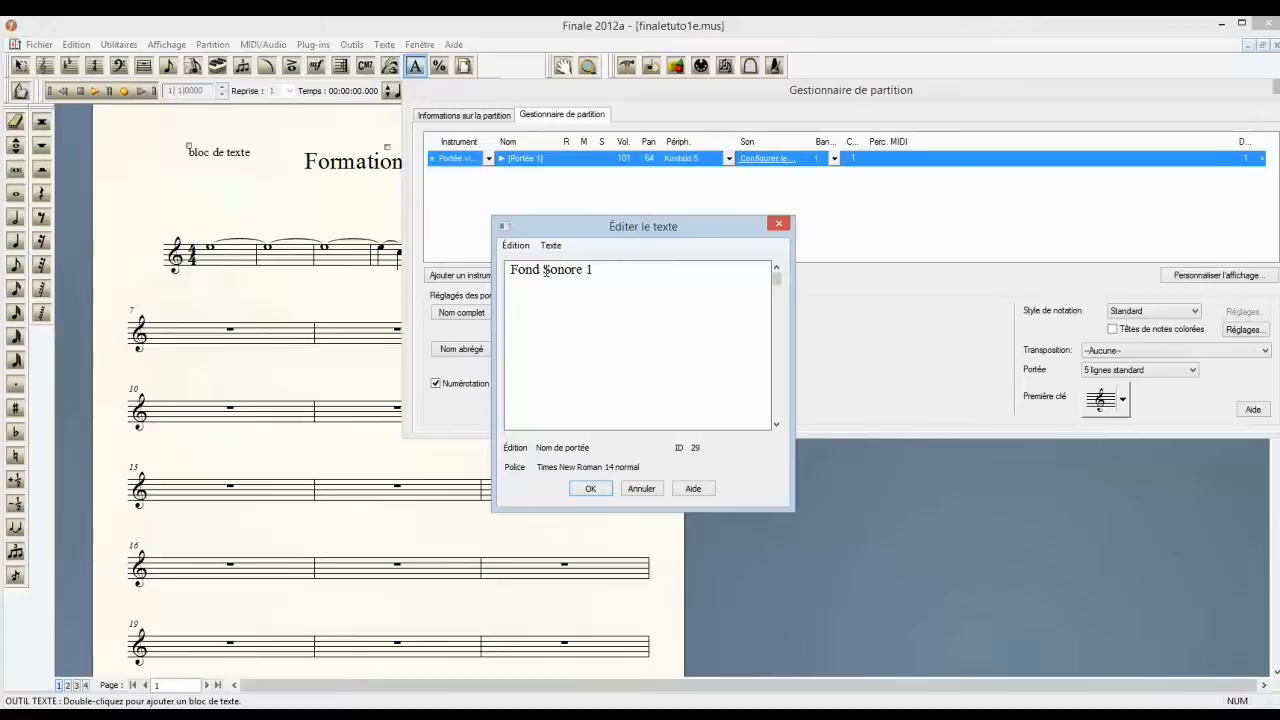
left_click(544, 270)
key("Return")
left_click(590, 488)
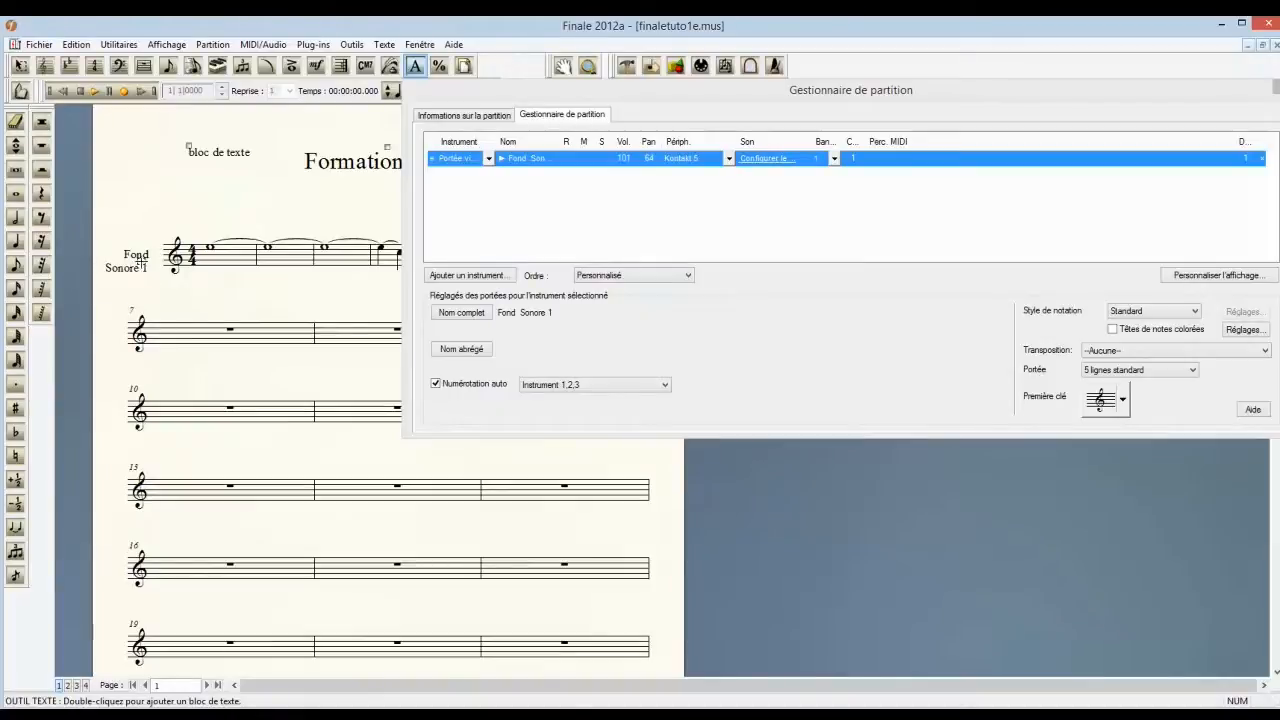
Step: Set the staff's abbreviated name to "FS1" and close the score manager
left_click(462, 349)
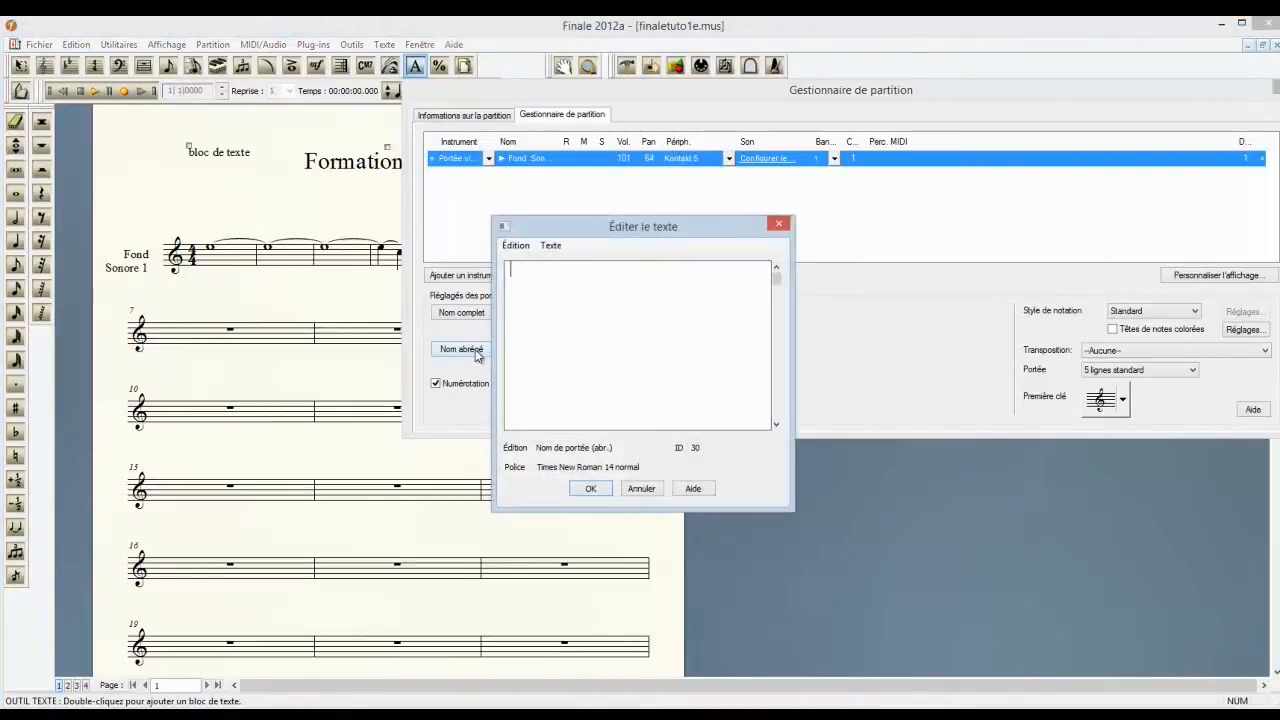
type("FS1")
left_click(591, 489)
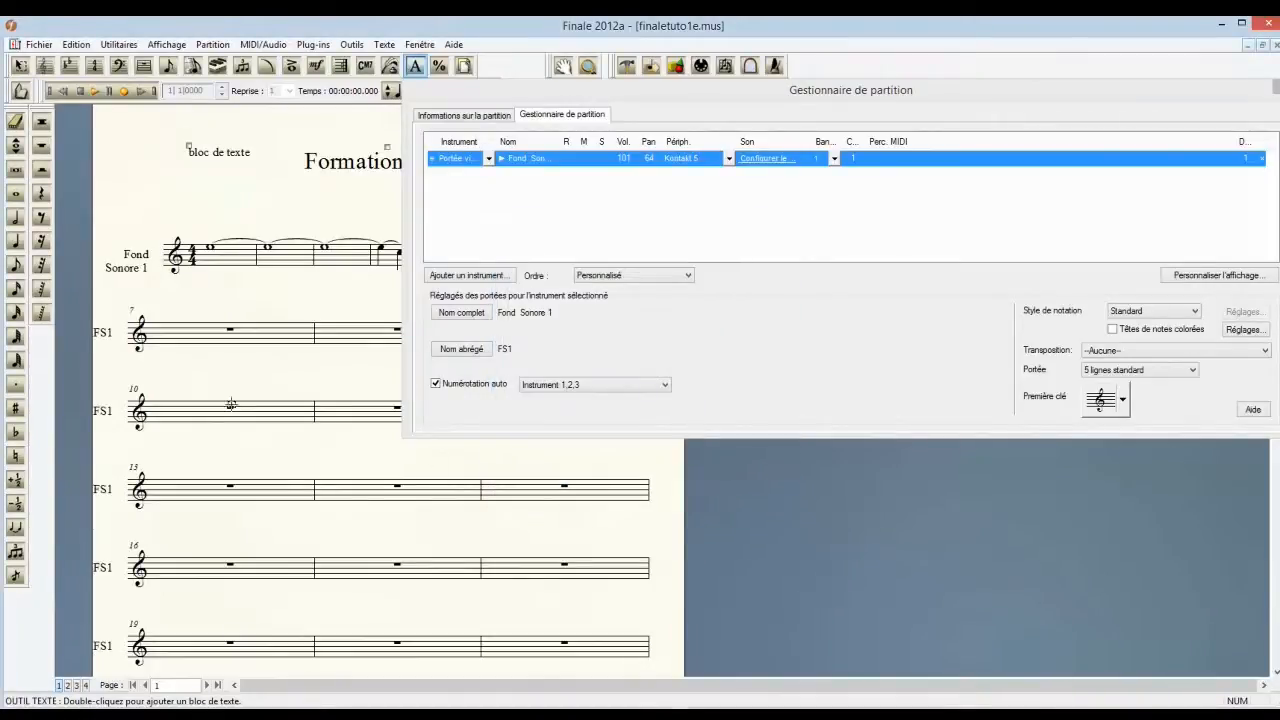
left_click(1274, 88)
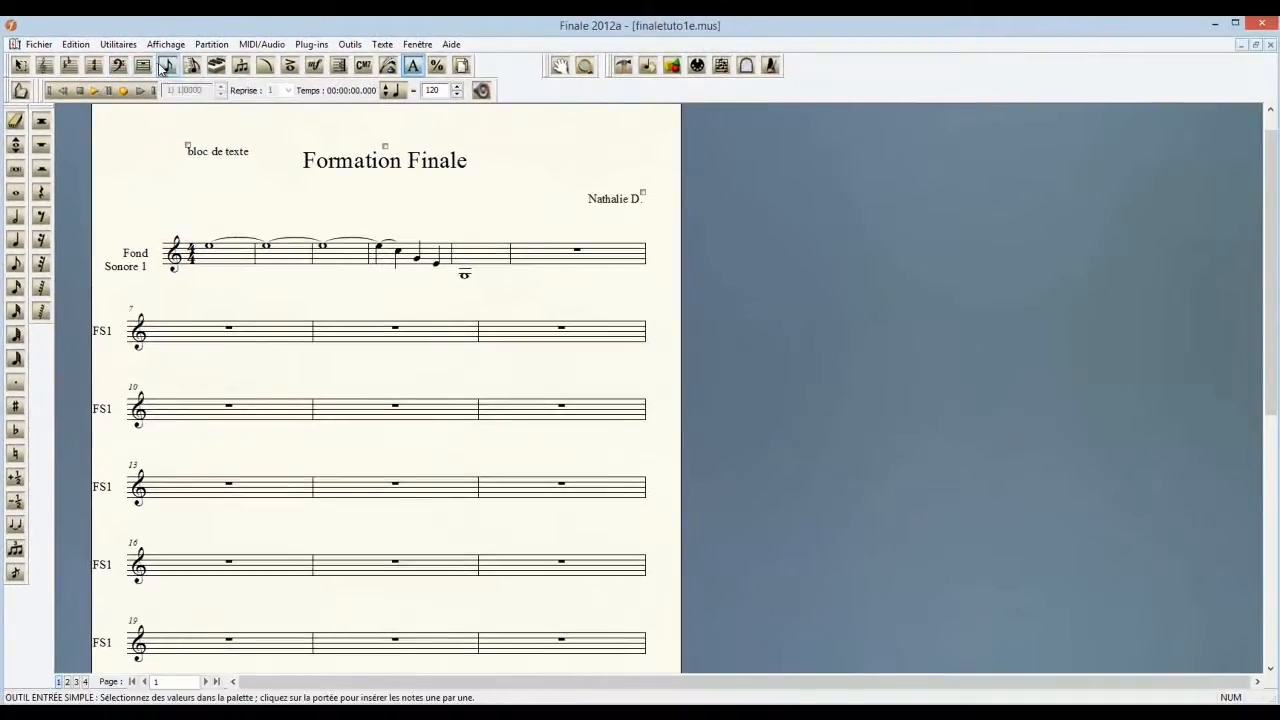
Step: Move the "FS1" and "Fond Sonore 1" staff names slightly closer to their staves with the Staff tool
left_click(45, 67)
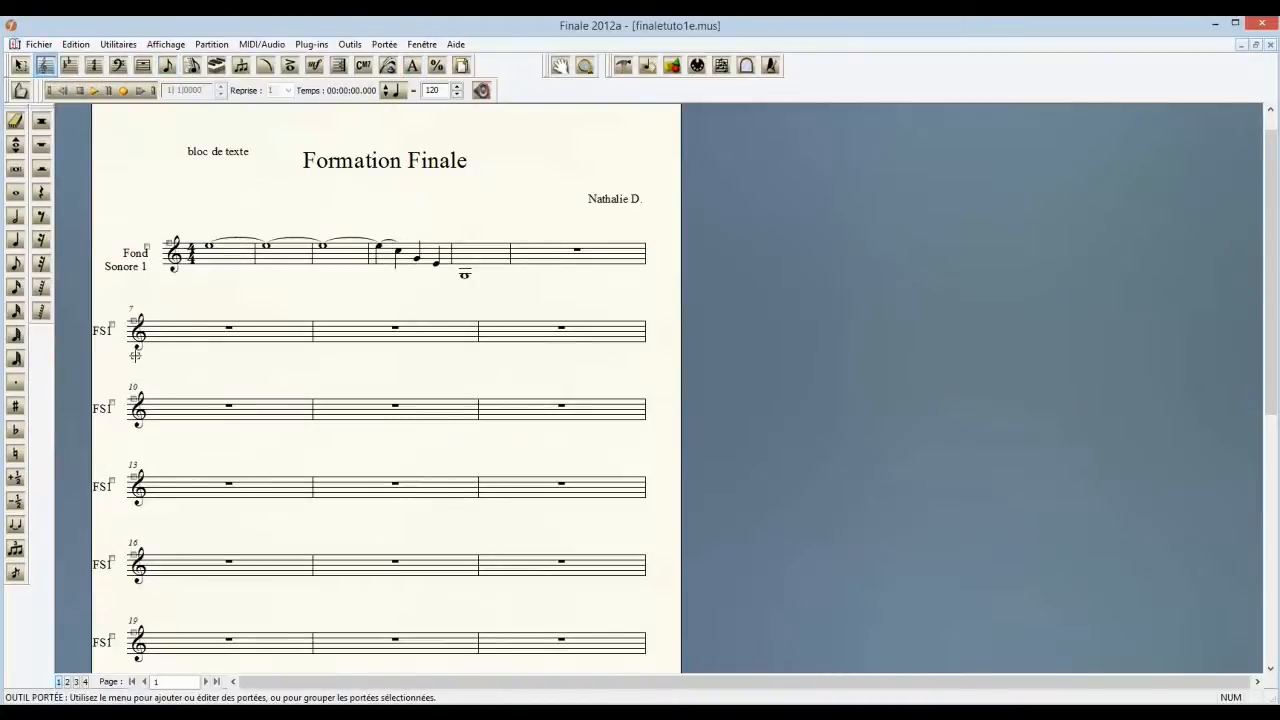
left_click_drag(112, 324, 122, 324)
left_click_drag(145, 245, 151, 242)
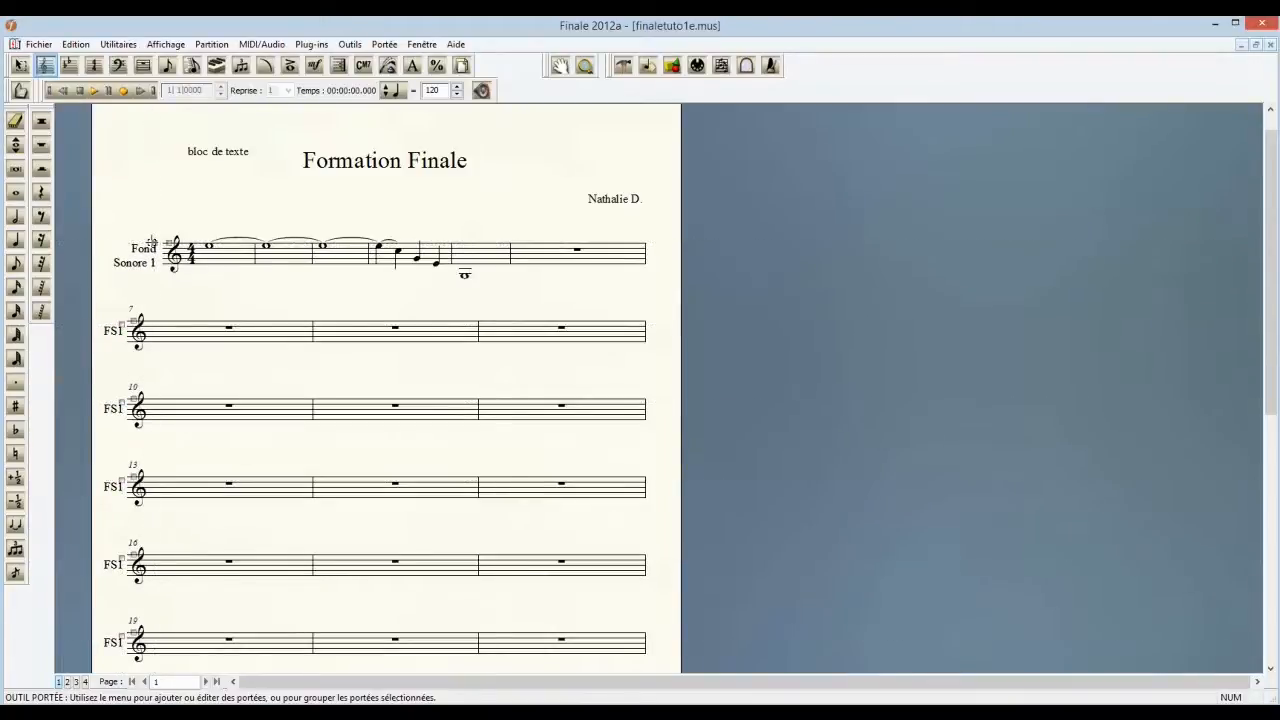
Step: Add a Piano from the Claviers family to the score with the score manager
left_click(167, 66)
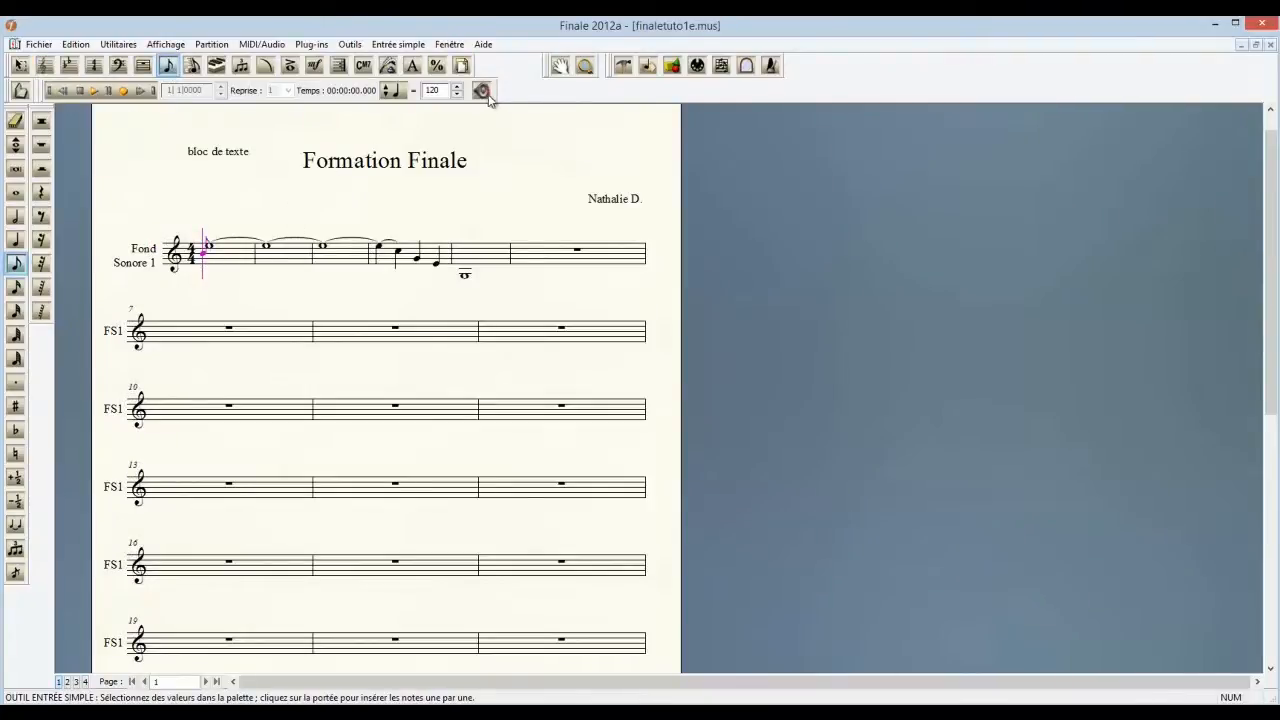
left_click(450, 45)
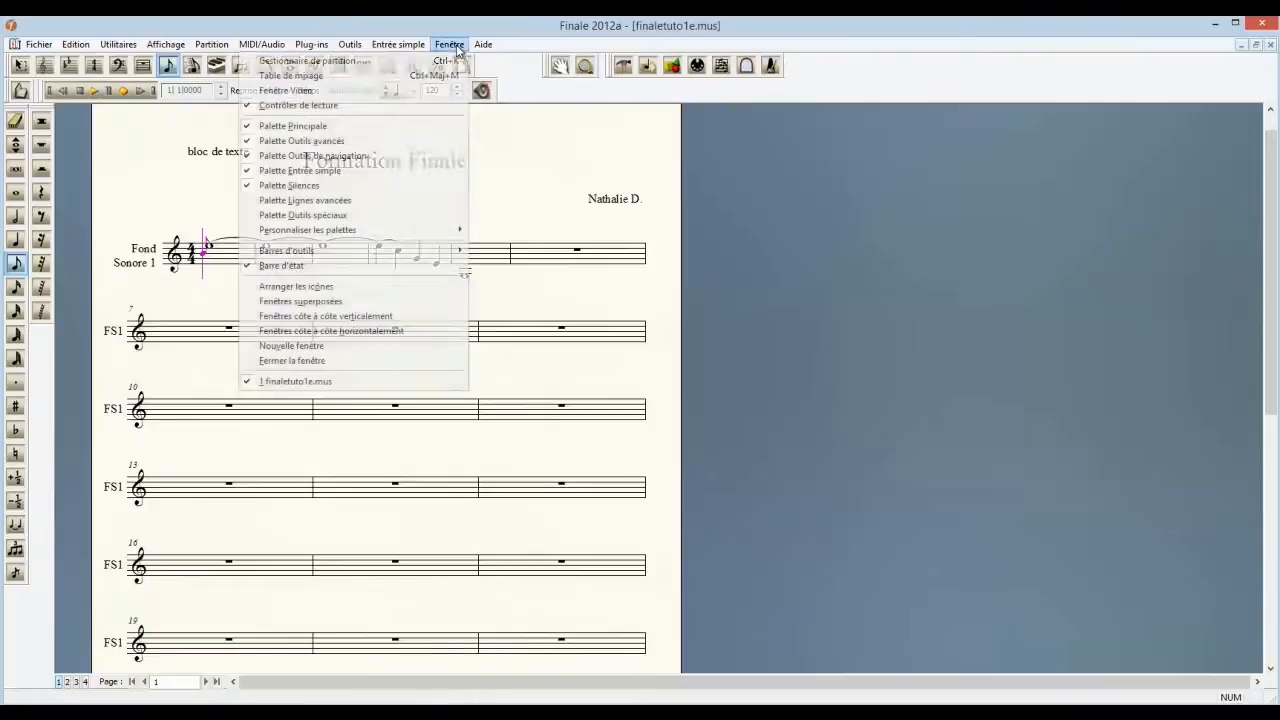
left_click(445, 61)
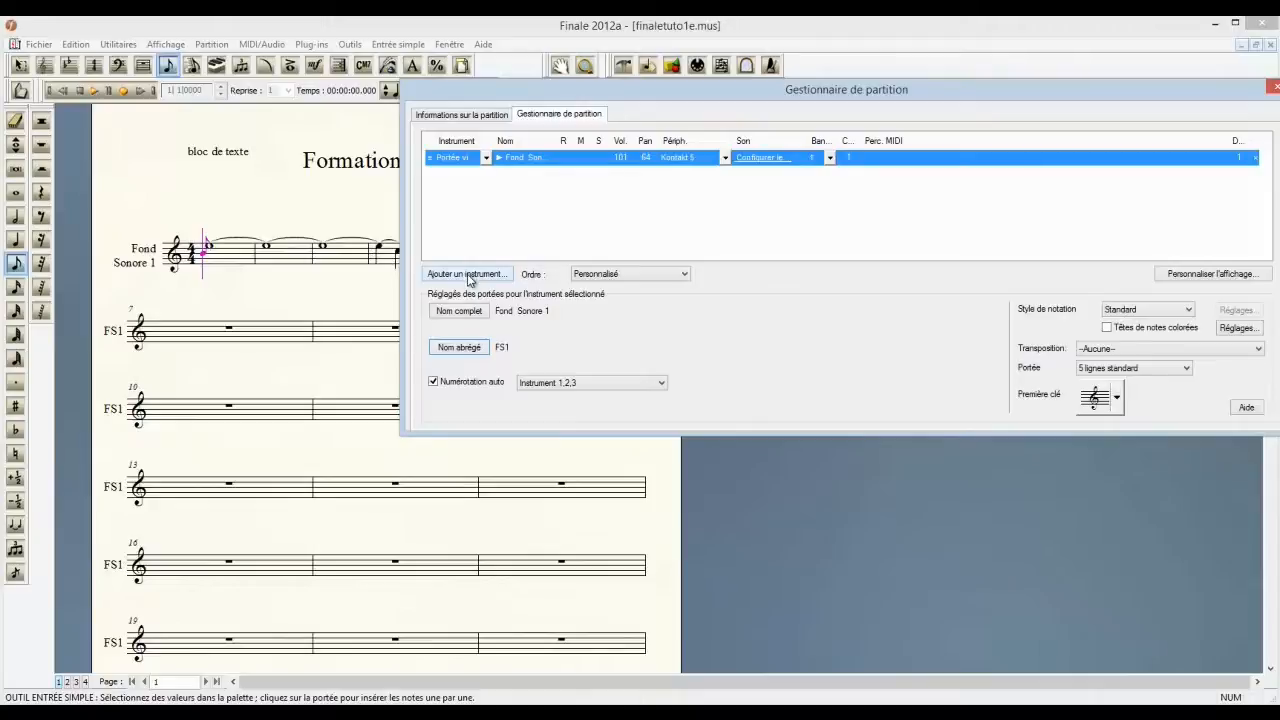
left_click(469, 276)
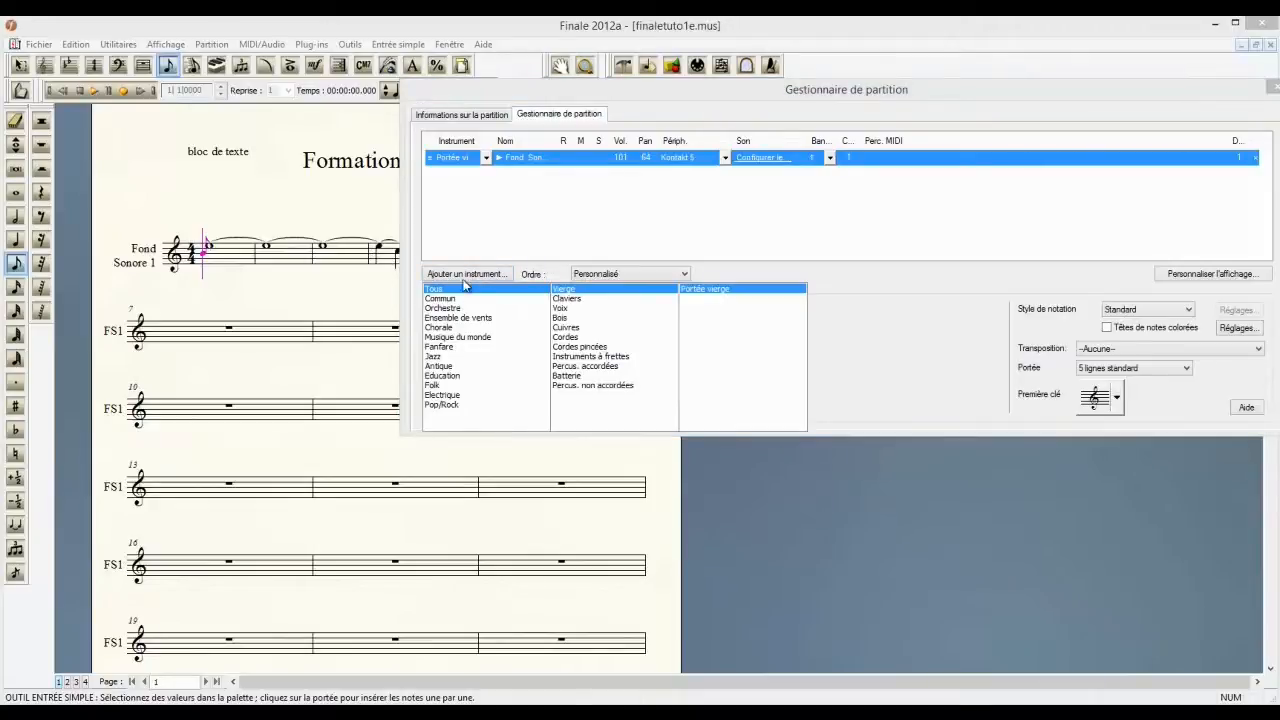
left_click(568, 299)
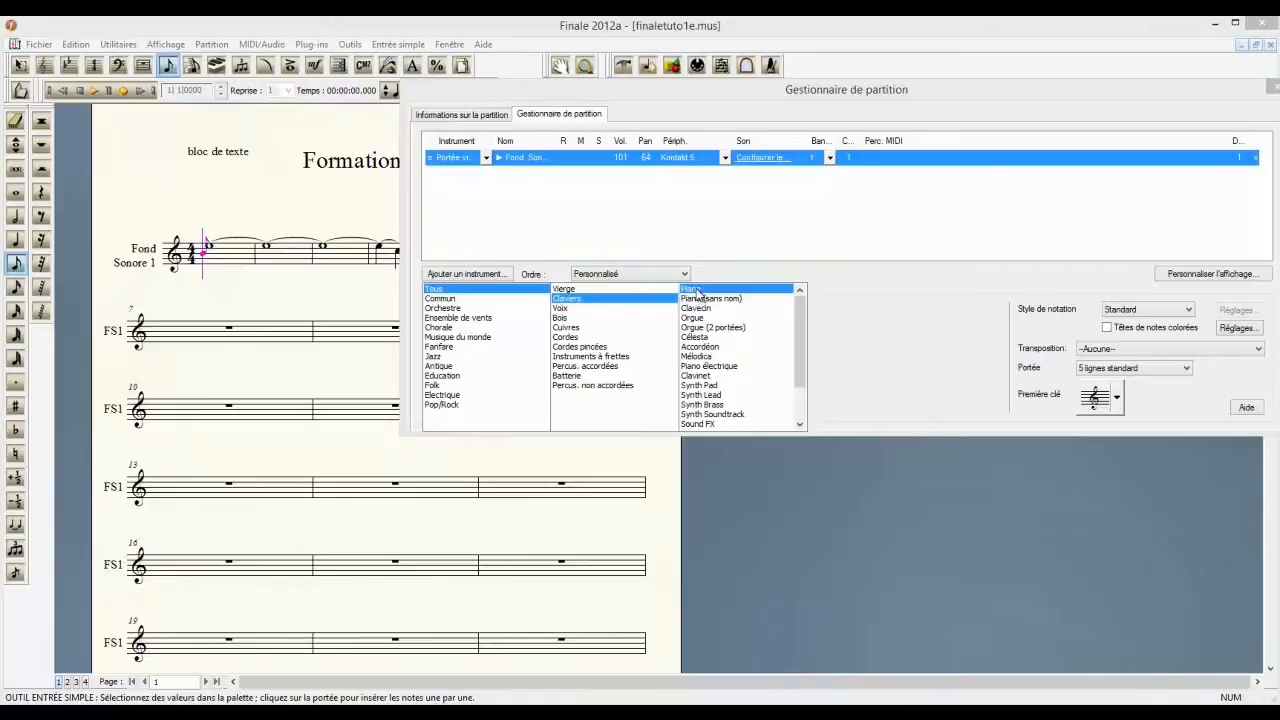
left_click(697, 292)
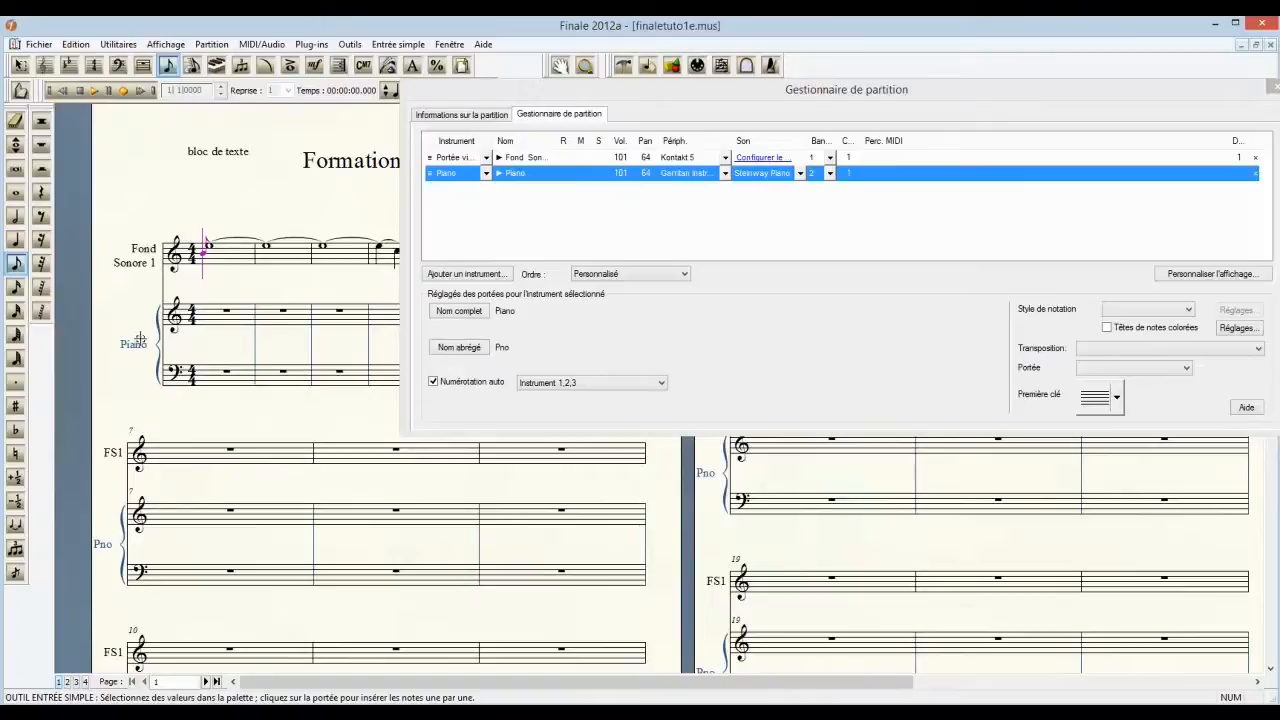
Step: Rename the piano to "Piano1" in full and "Pno1" in abbreviated form, and close the score manager
left_click(461, 311)
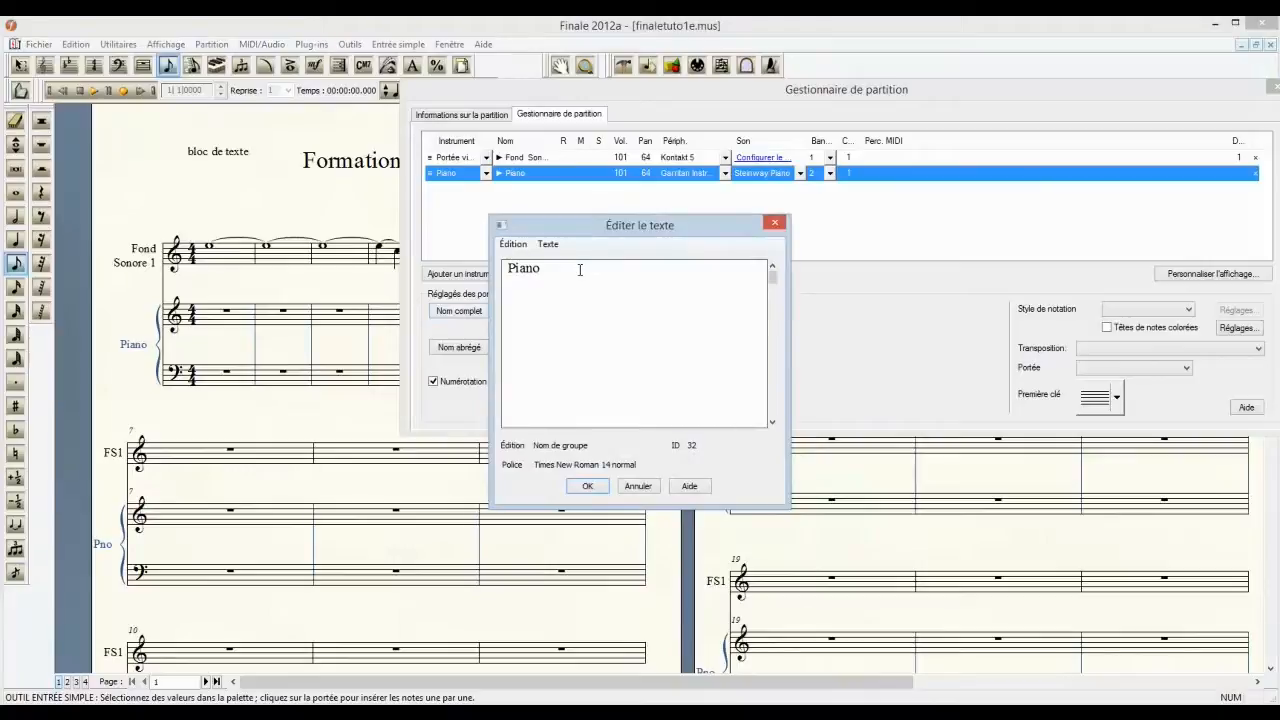
left_click(588, 486)
left_click(479, 347)
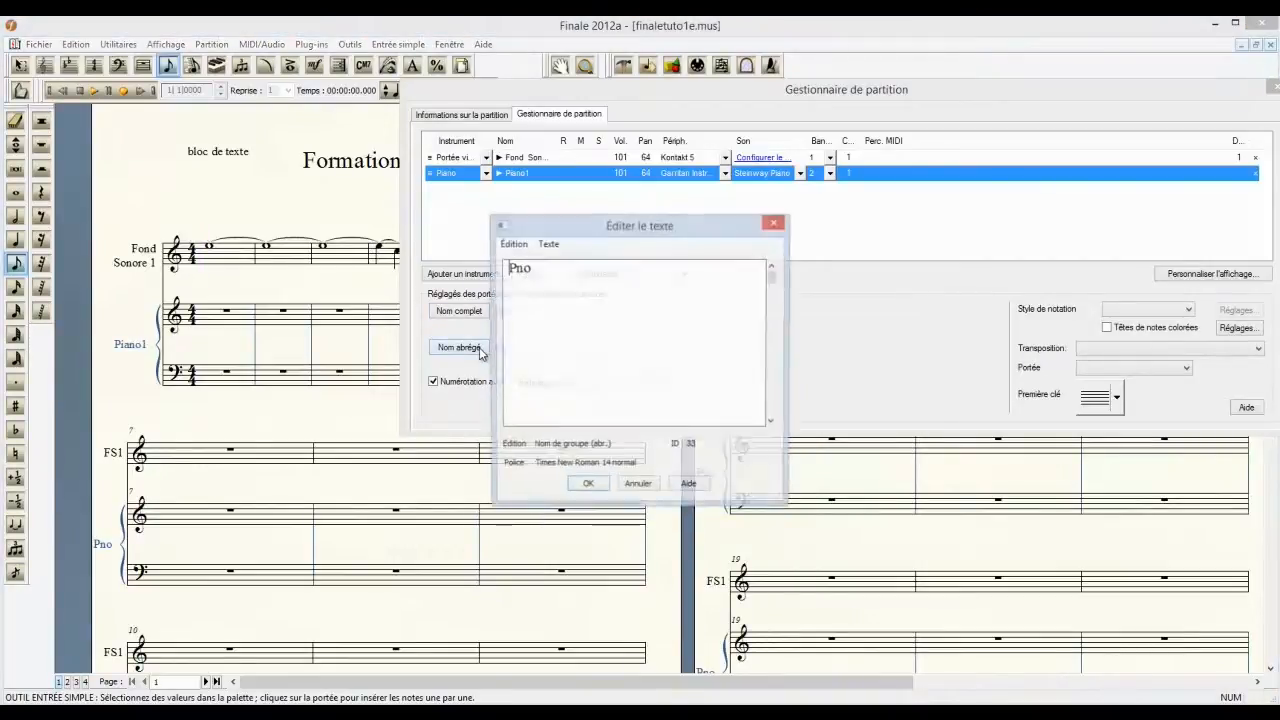
left_click(588, 486)
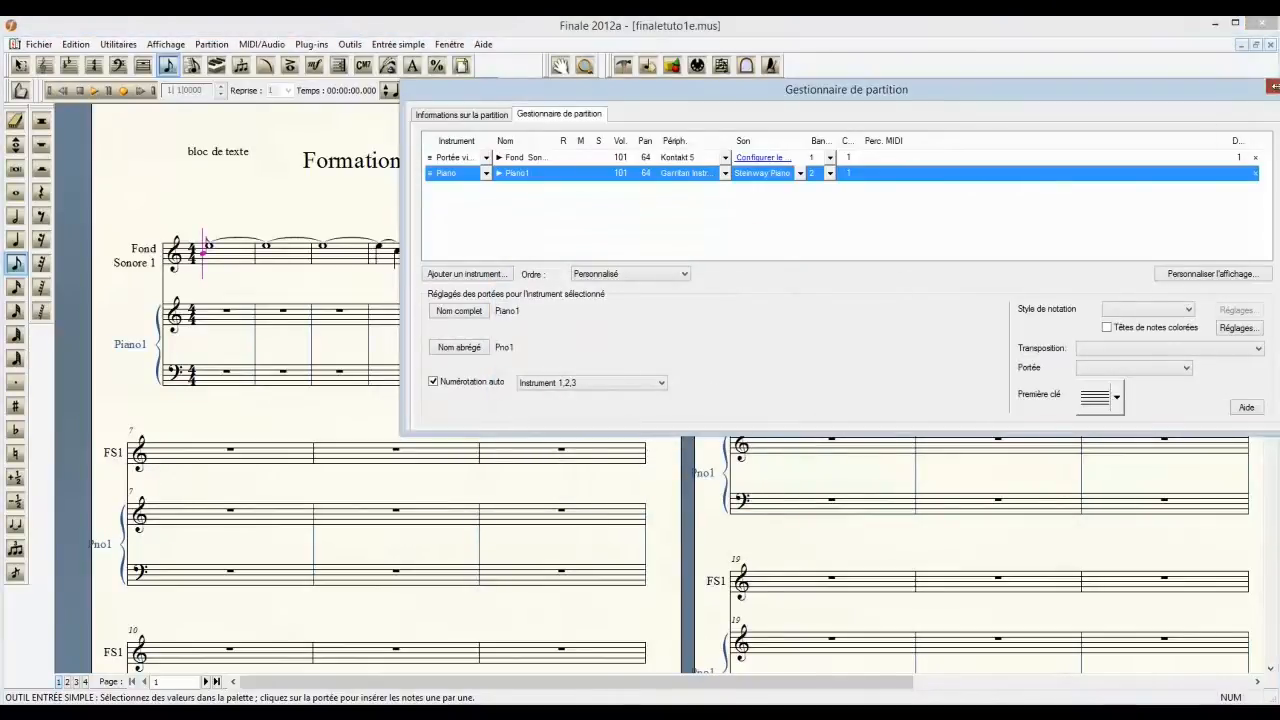
left_click(1274, 87)
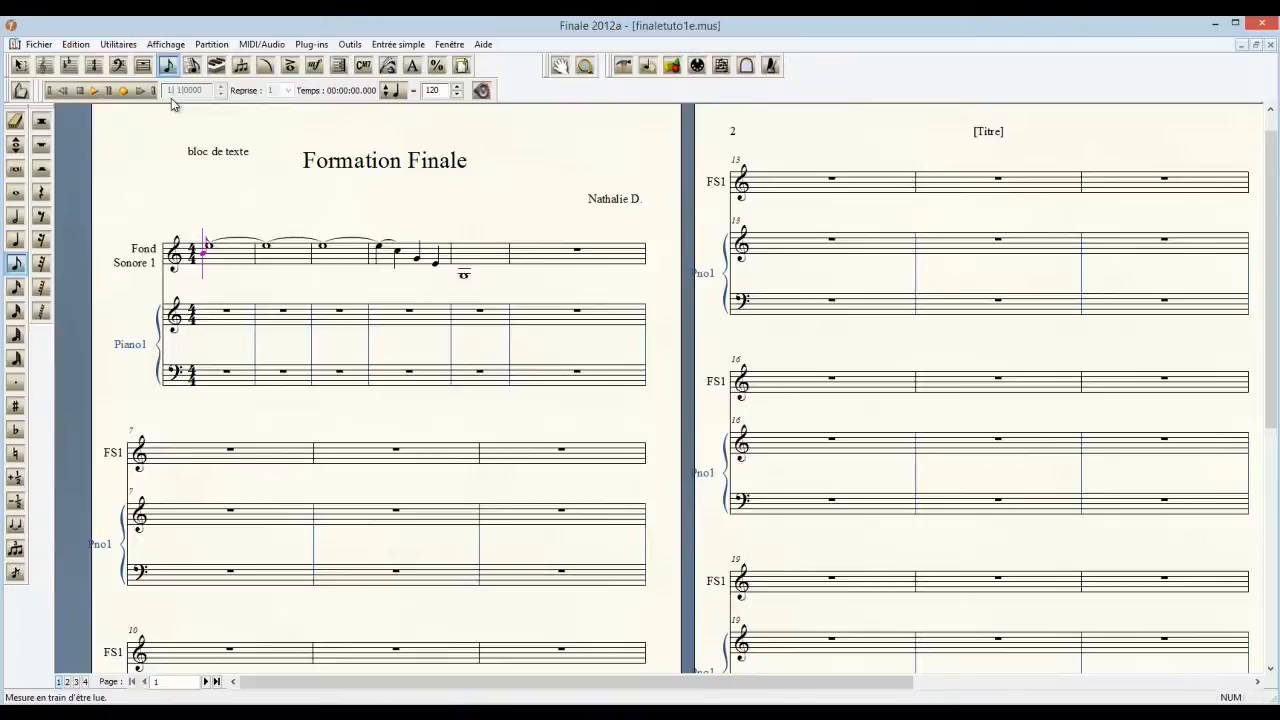
Step: Enter a half rest and half notes E, D, C, B, C, D on the piano's upper staff from measure 1 to early measure 4
left_click(41, 168)
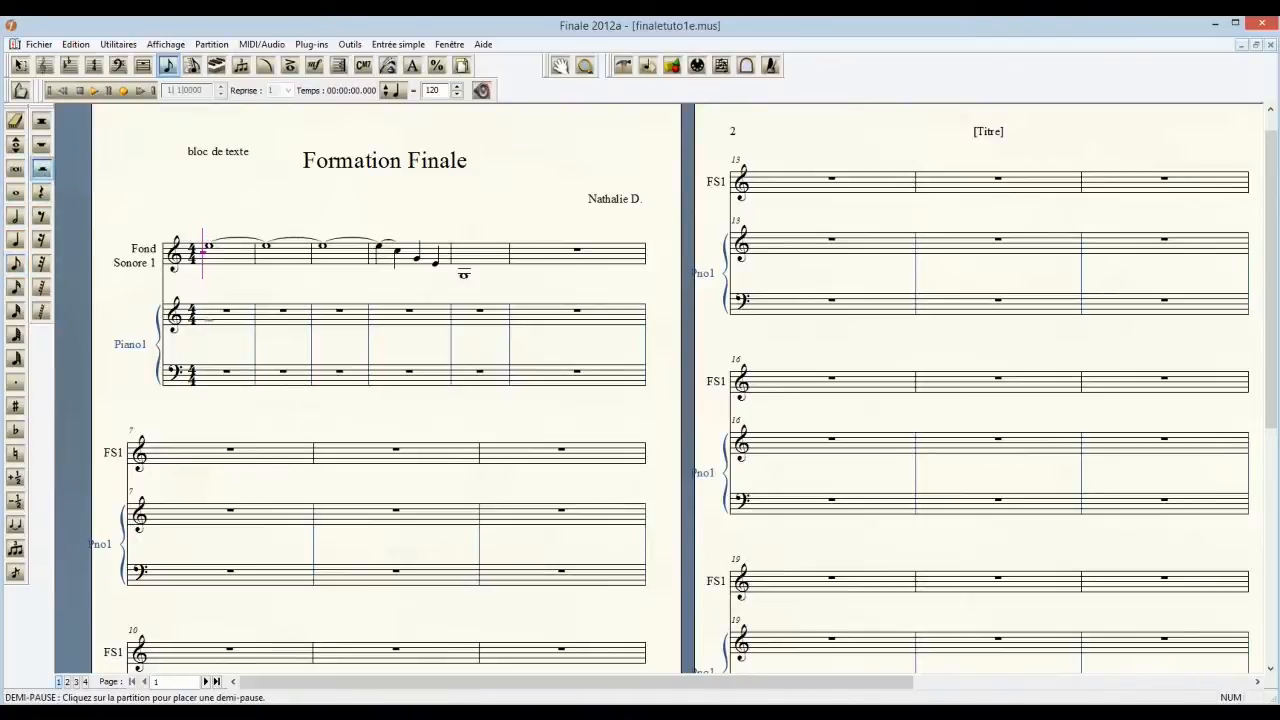
left_click(211, 314)
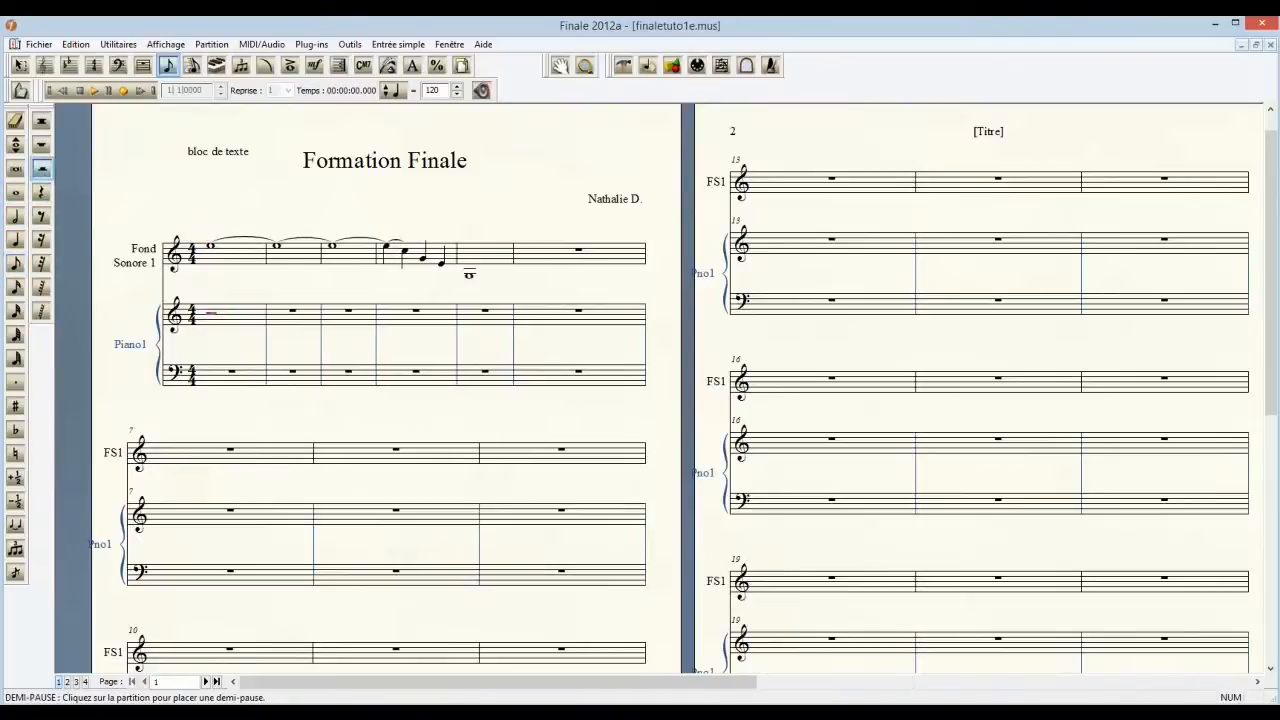
left_click(15, 218)
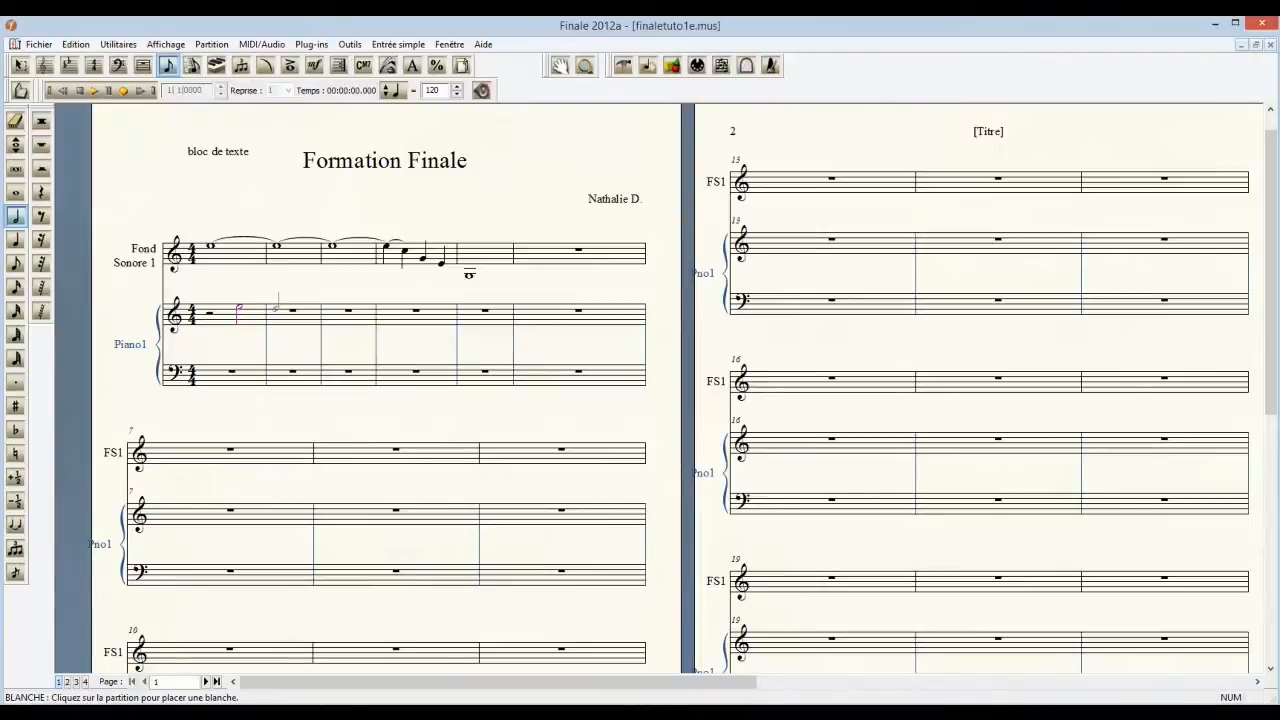
left_click(275, 308)
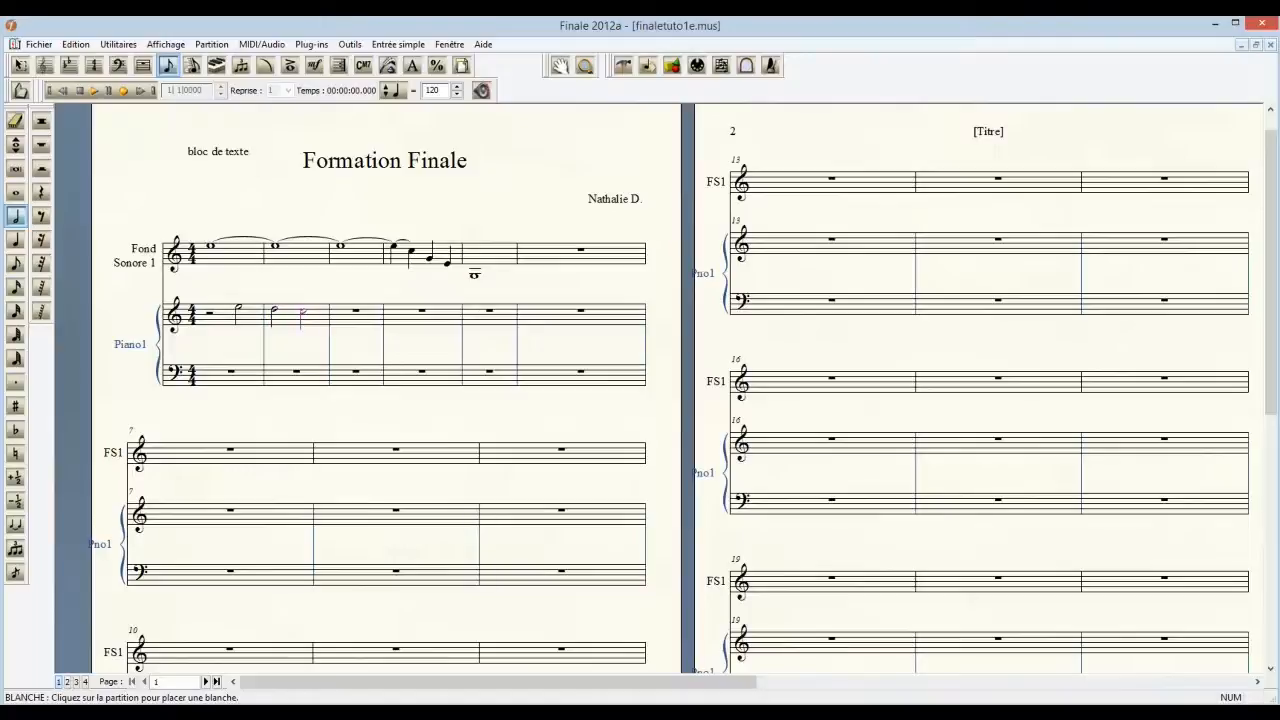
left_click(343, 310)
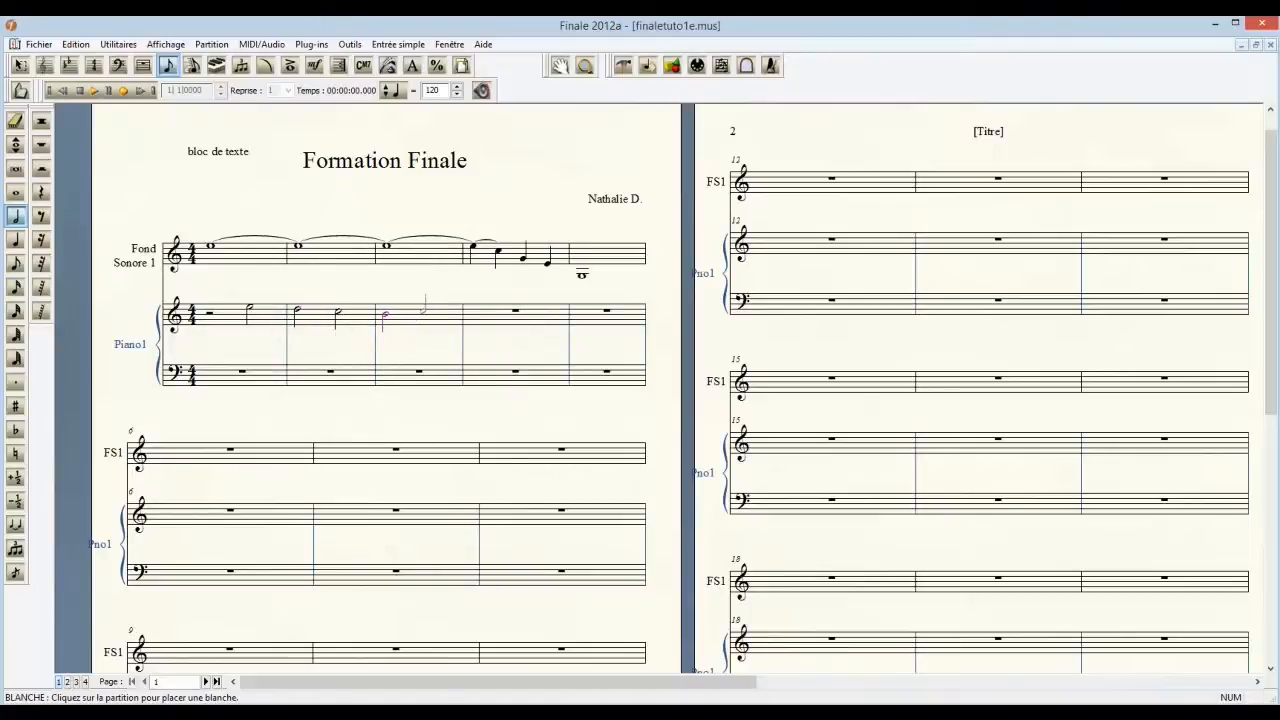
left_click(424, 312)
left_click(472, 311)
Step: Complete measure 4 of the piano's upper staff with a half note E tied to a half note E in measure 5
left_click(15, 524)
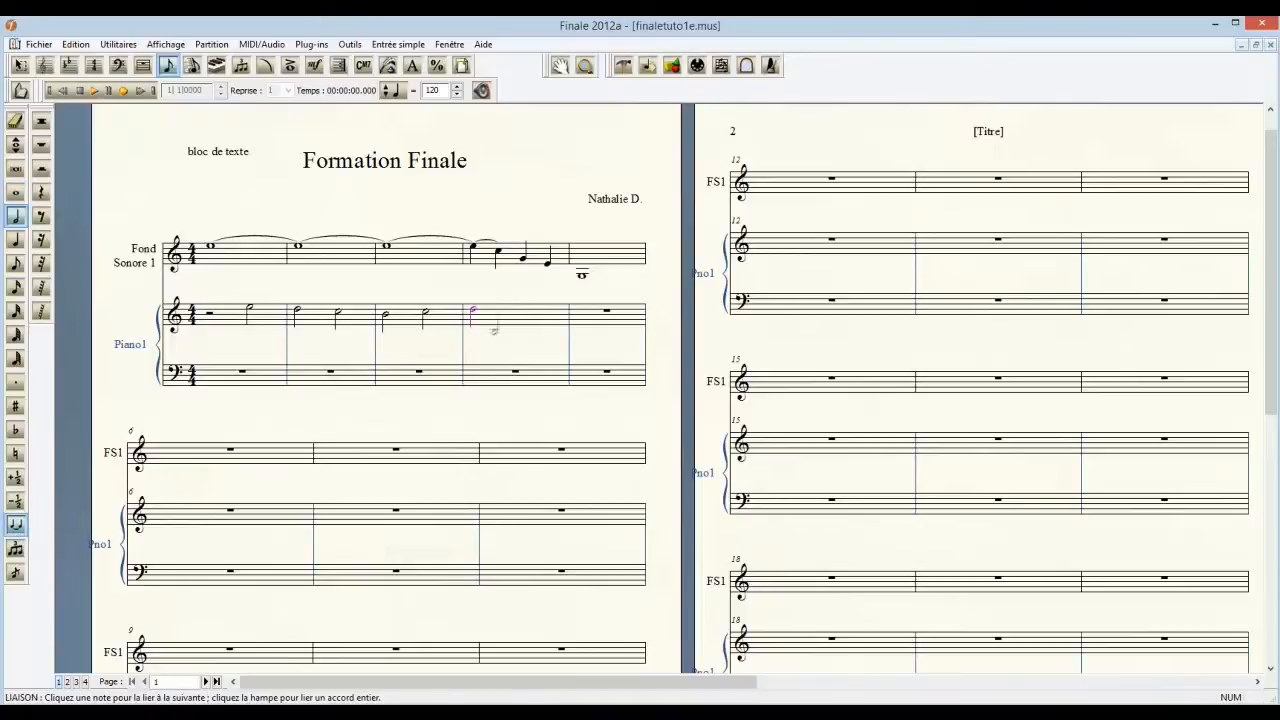
left_click(521, 307)
left_click(588, 300)
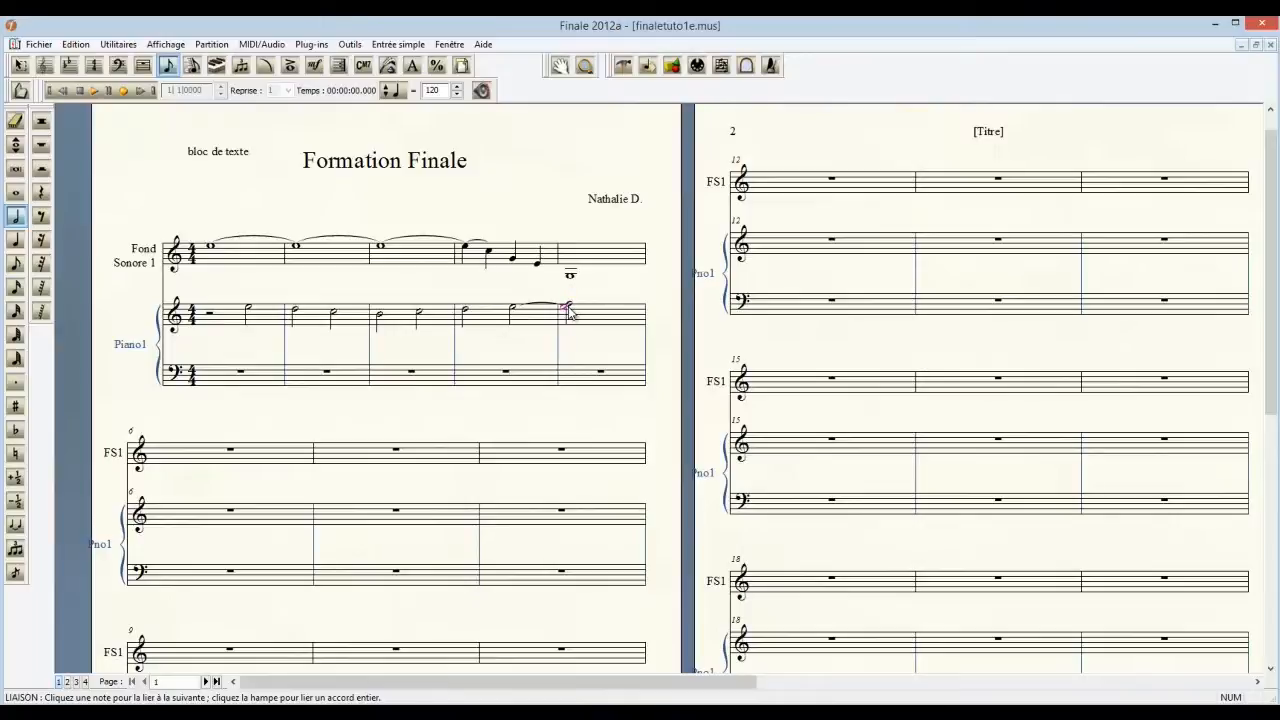
Step: Erase the half note E in measure 5 of the piano's upper staff and re-enter it without a tie to a following note
left_click(567, 308)
left_click(16, 121)
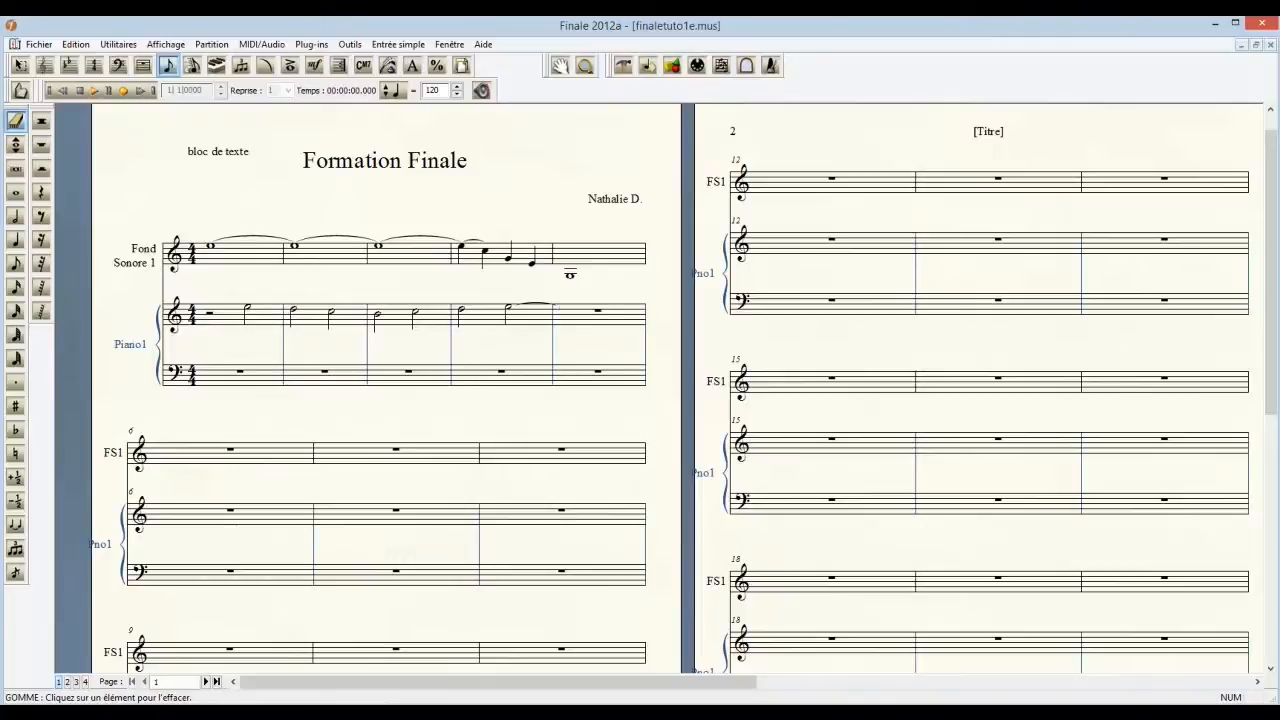
left_click(568, 308)
left_click(16, 216)
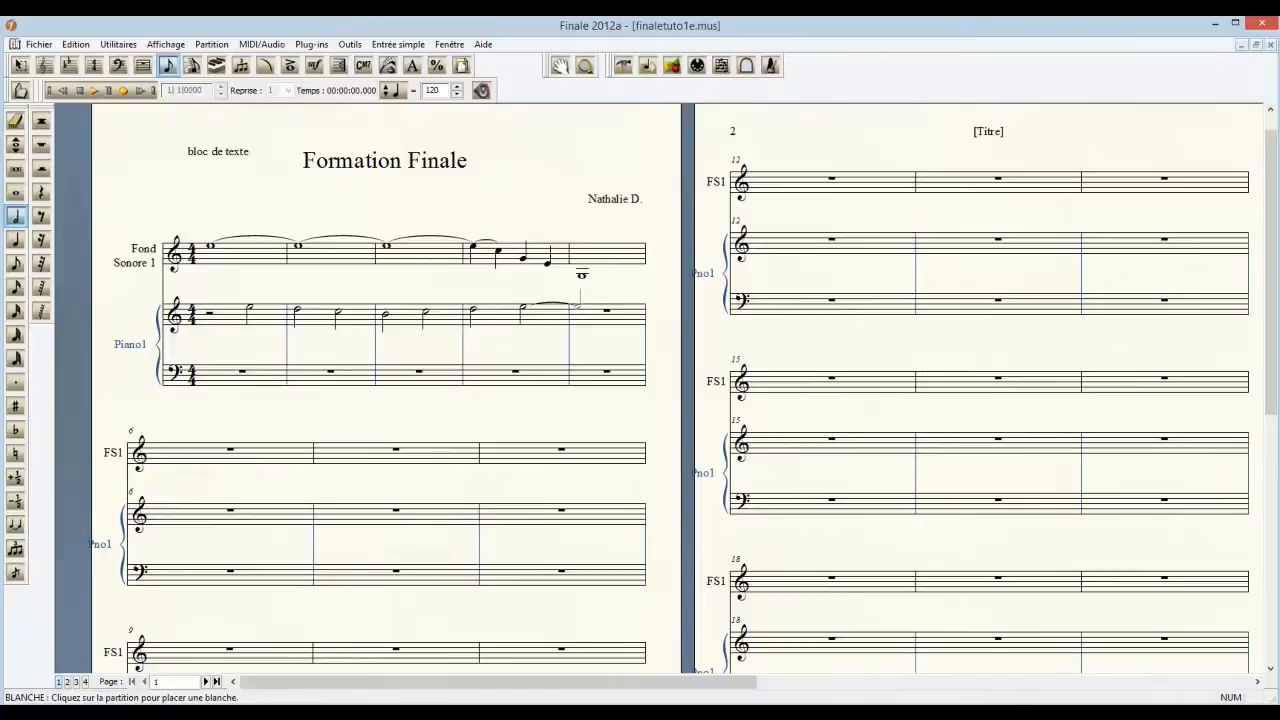
left_click(576, 304)
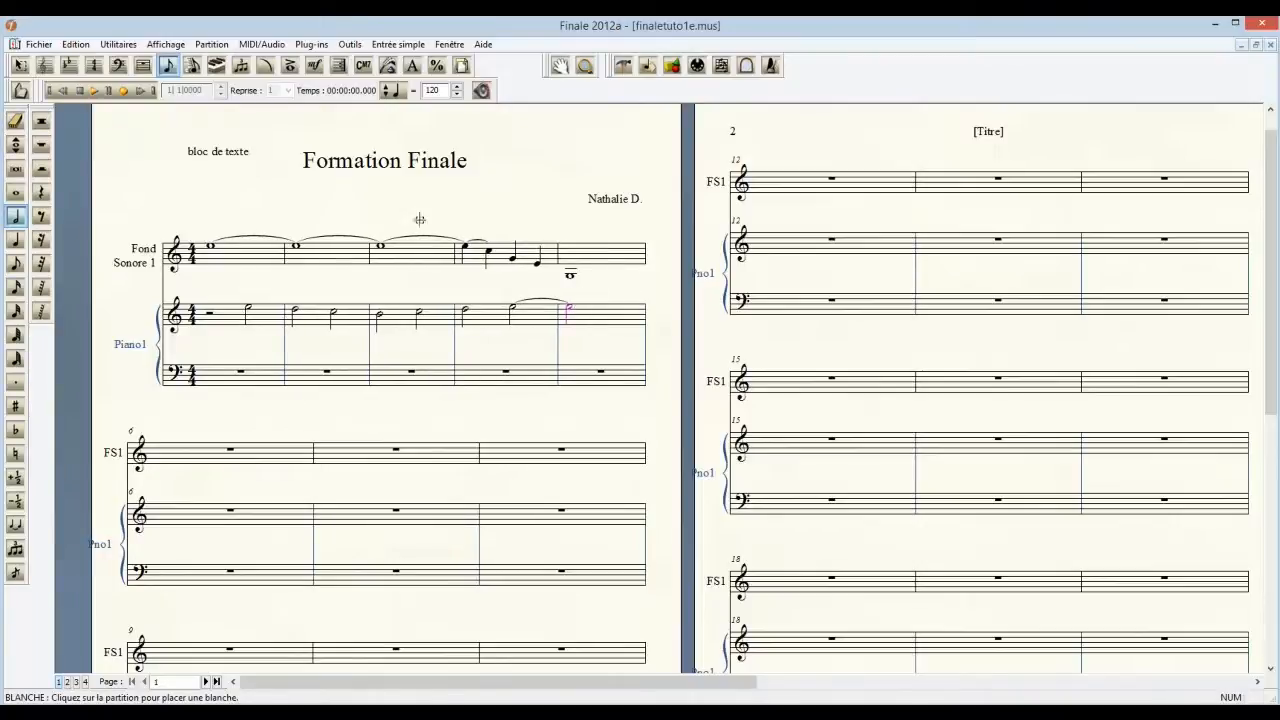
Step: Play the score back from the beginning and stop playback after measure 5
left_click(93, 91)
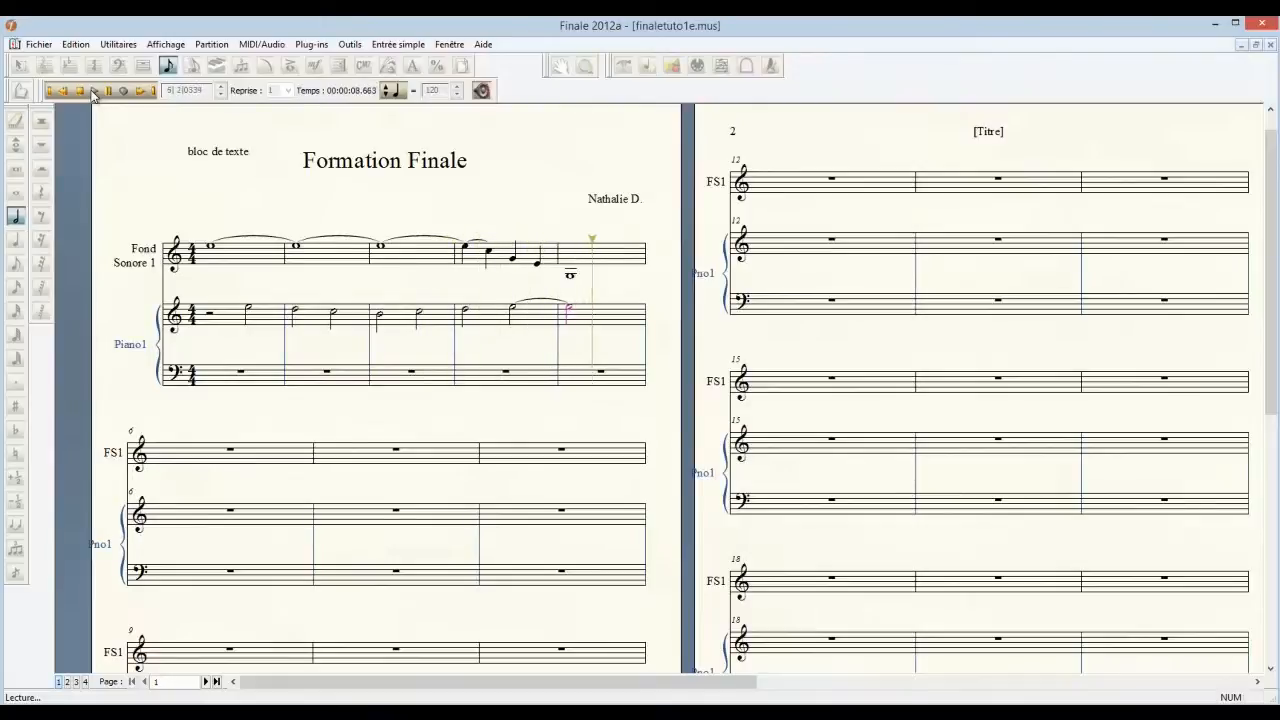
left_click(81, 91)
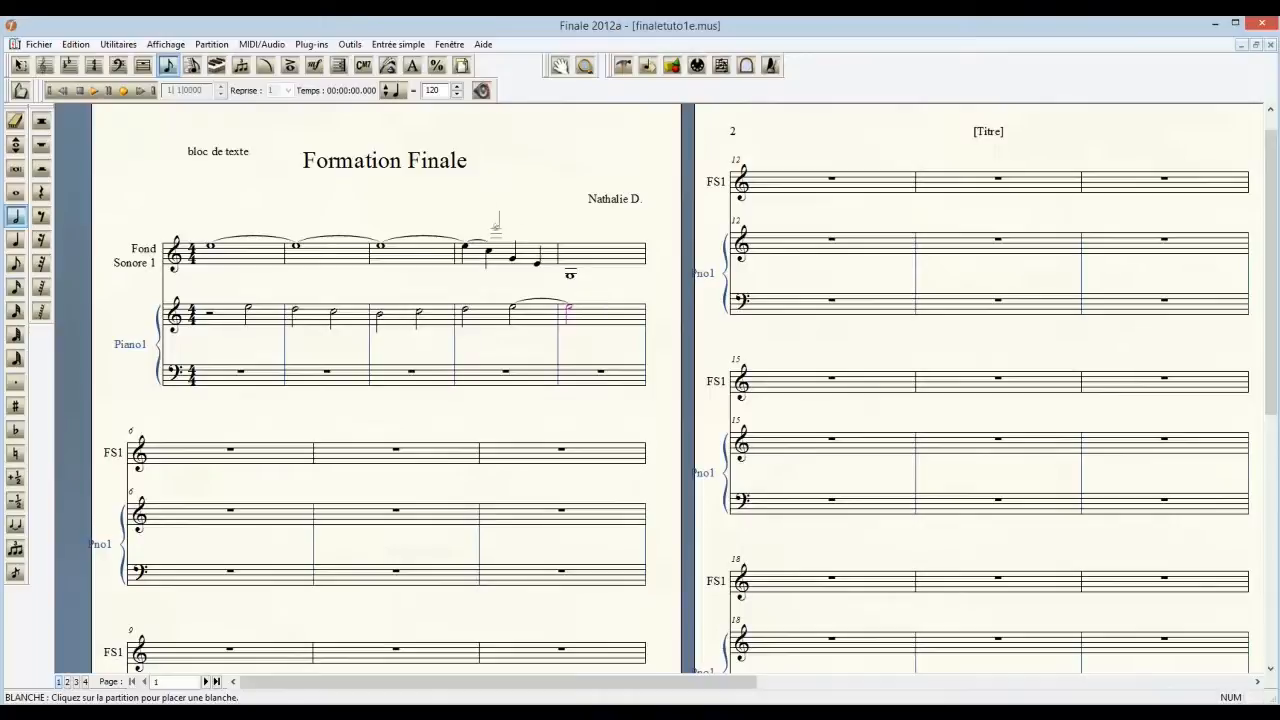
Step: Mute the Fond Sonore 1 instrument in the score manager and play the score back to hear the piano
left_click(449, 44)
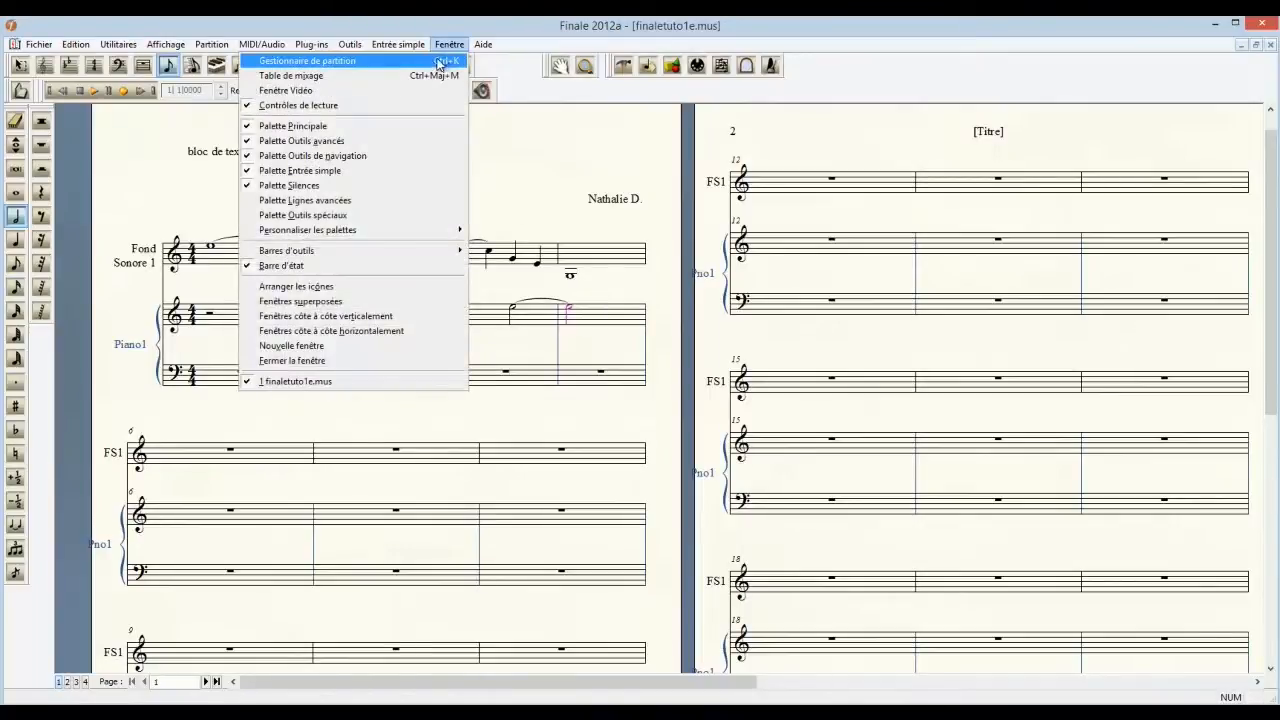
left_click(437, 62)
left_click_drag(510, 99, 461, 113)
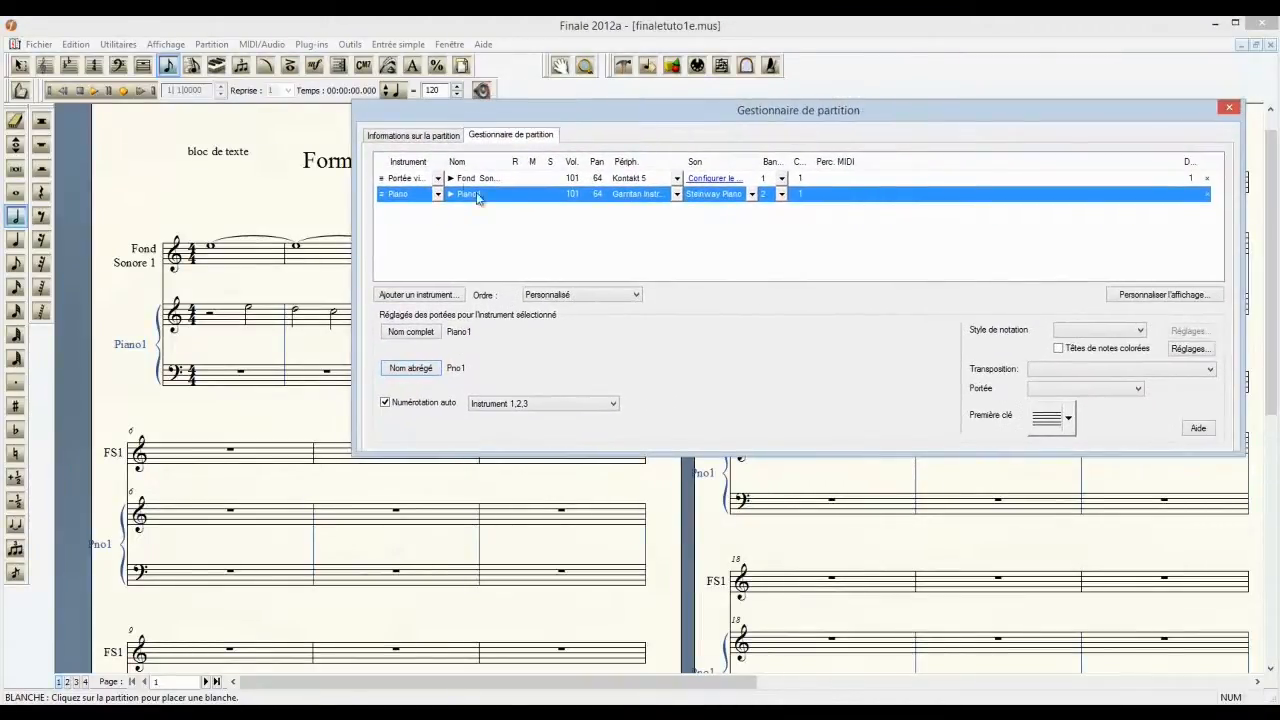
left_click(538, 179)
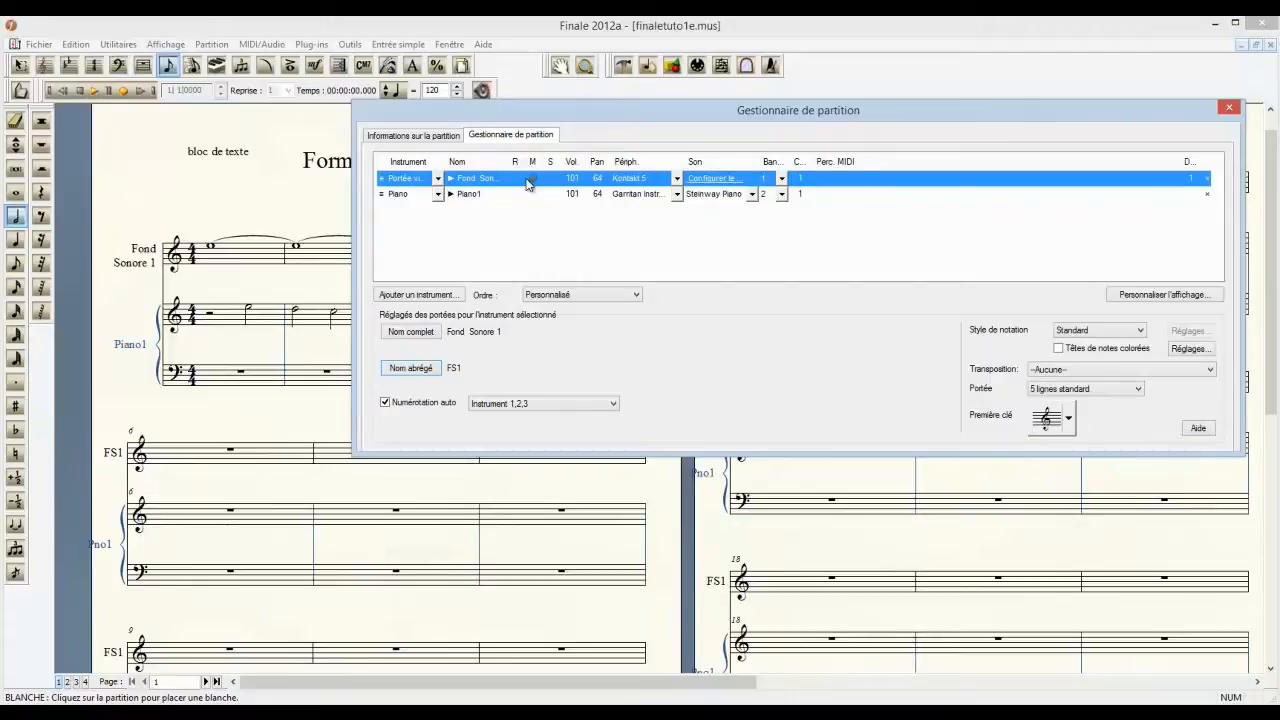
left_click(1226, 109)
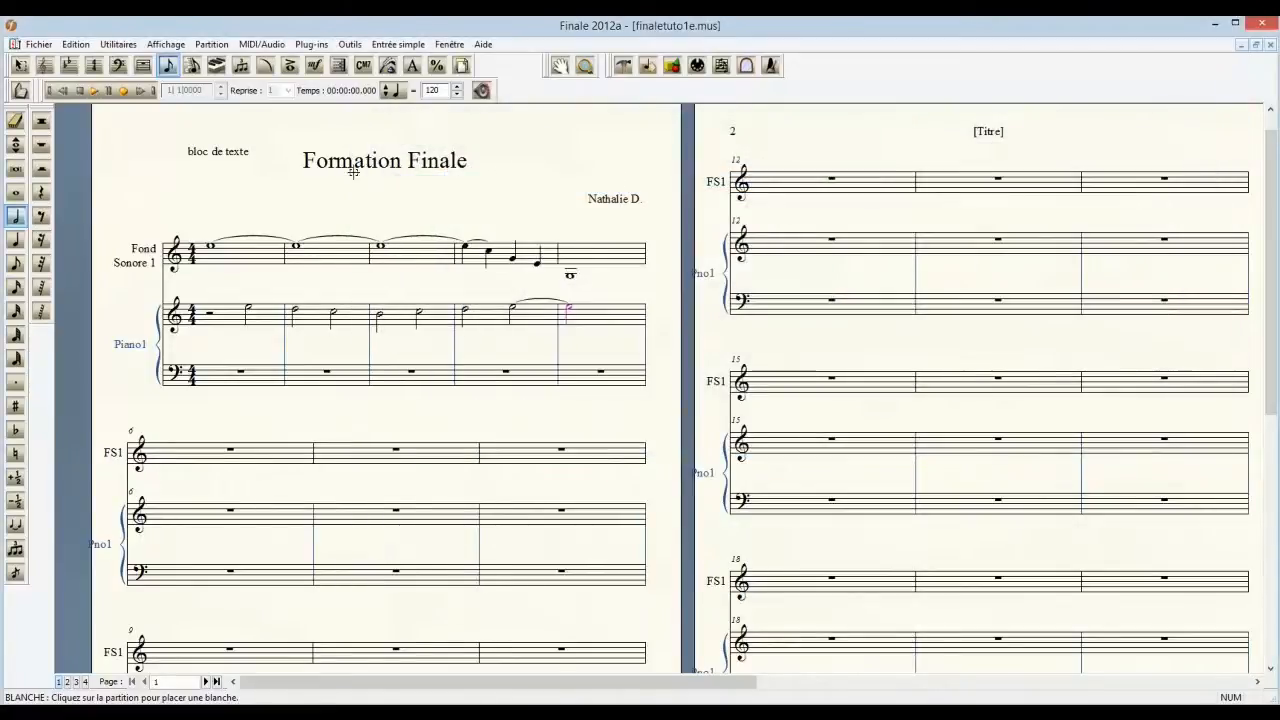
left_click(94, 90)
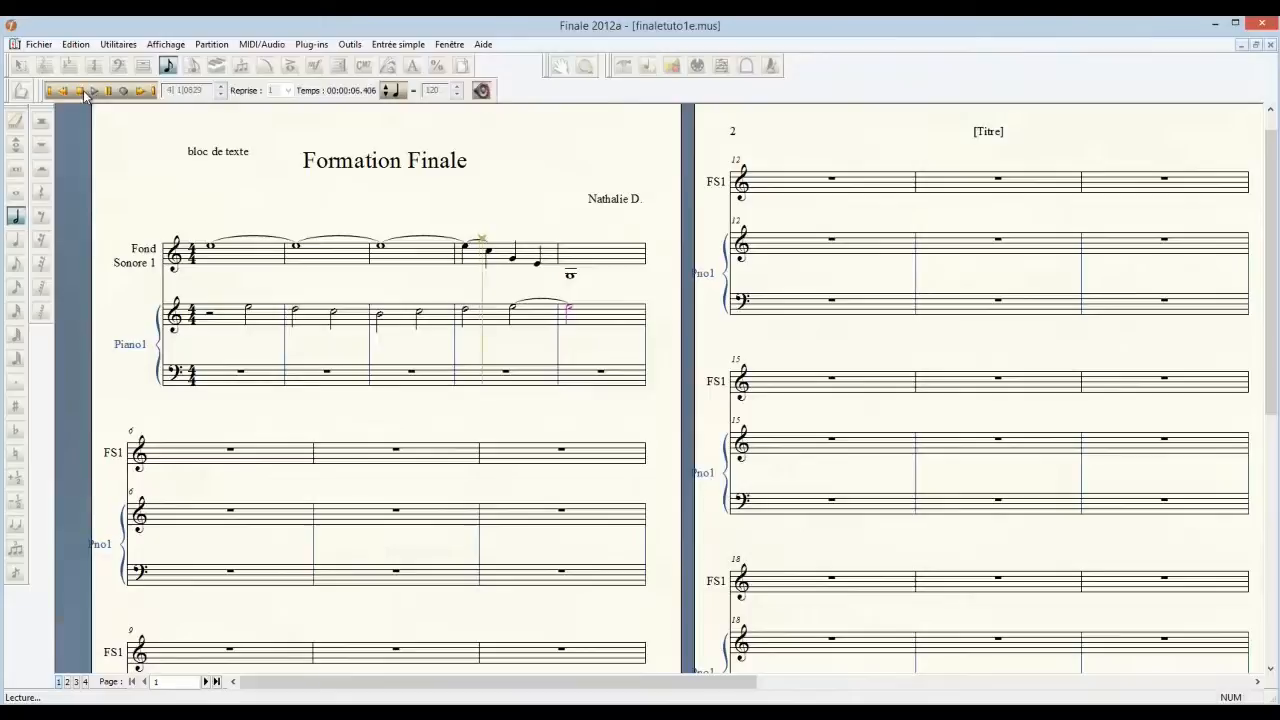
left_click(80, 92)
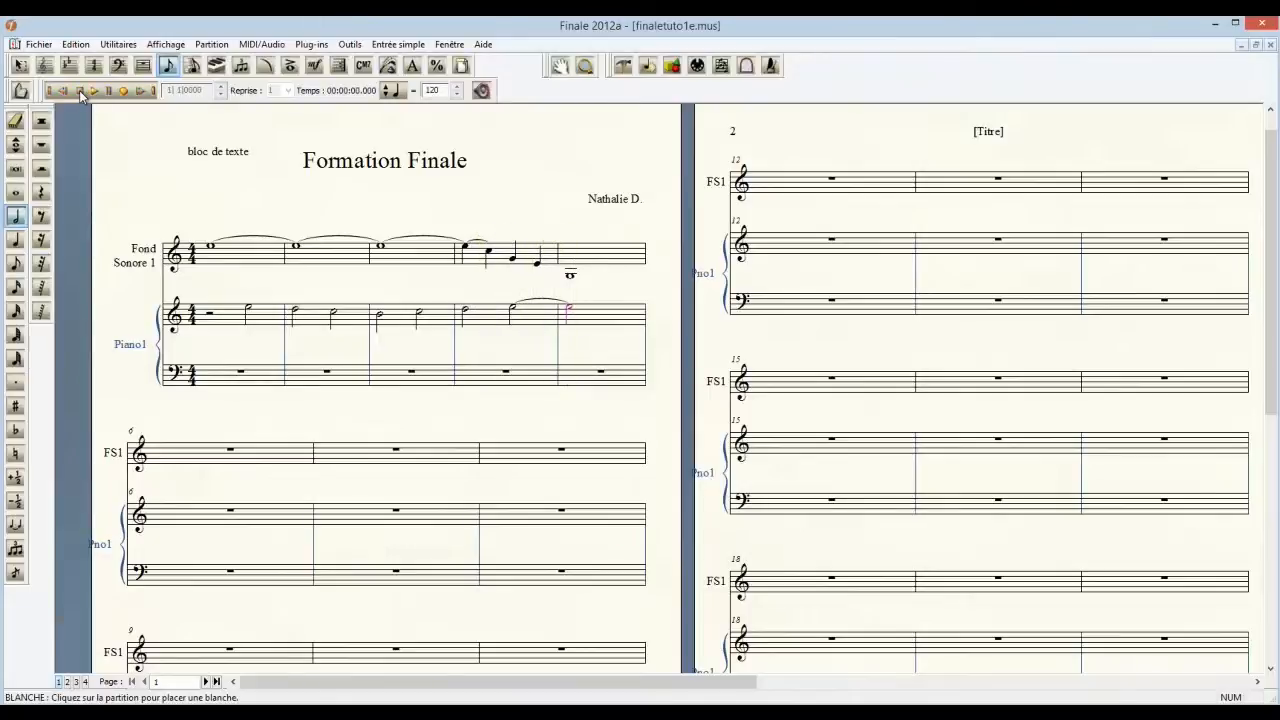
Step: In the mixer, lower the volume of Fond Sonore 1 to about 90 and unmute it
left_click(452, 46)
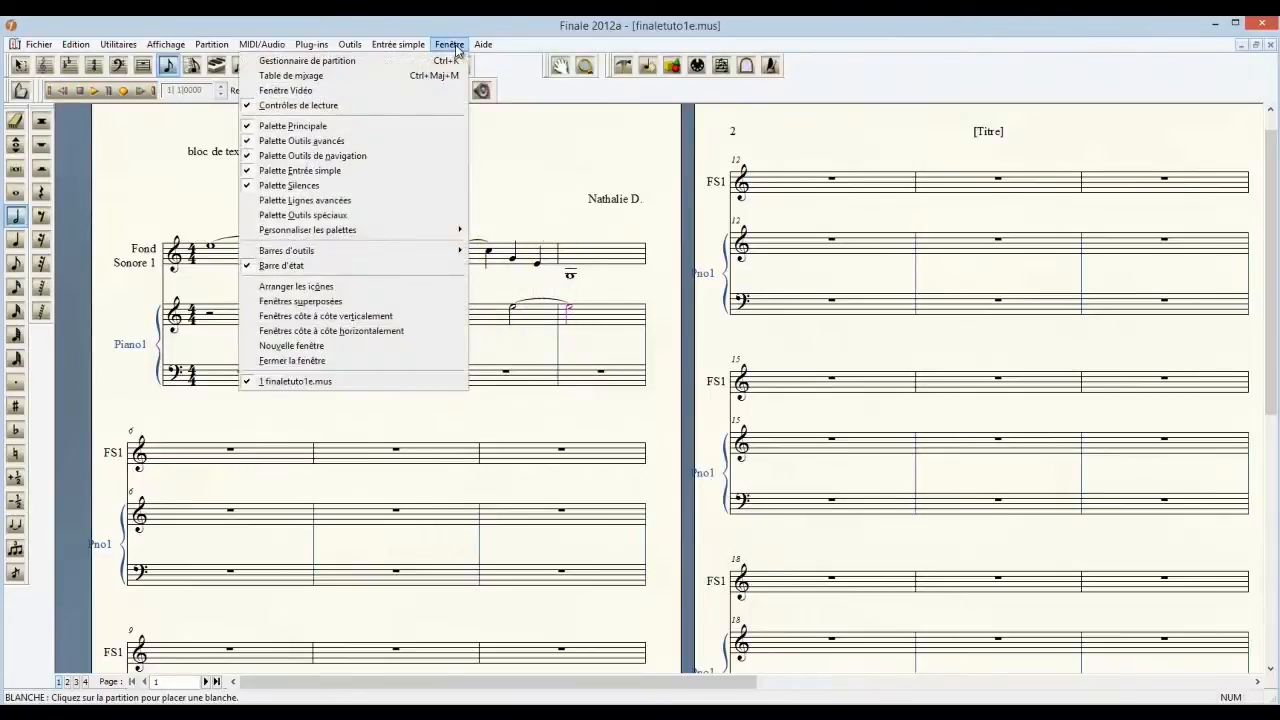
left_click(326, 77)
left_click_drag(129, 70, 813, 158)
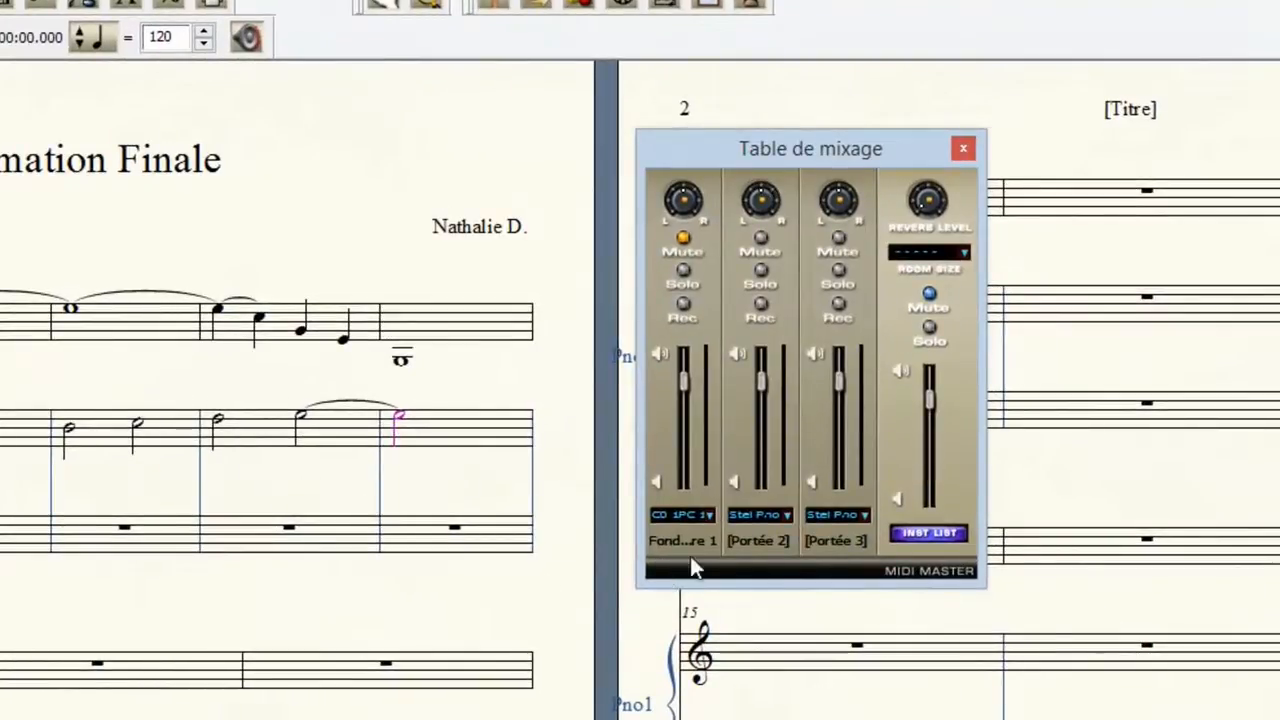
mouse_move(683, 381)
left_mouse_down()
mouse_move(683, 429)
mouse_move(683, 392)
left_mouse_up()
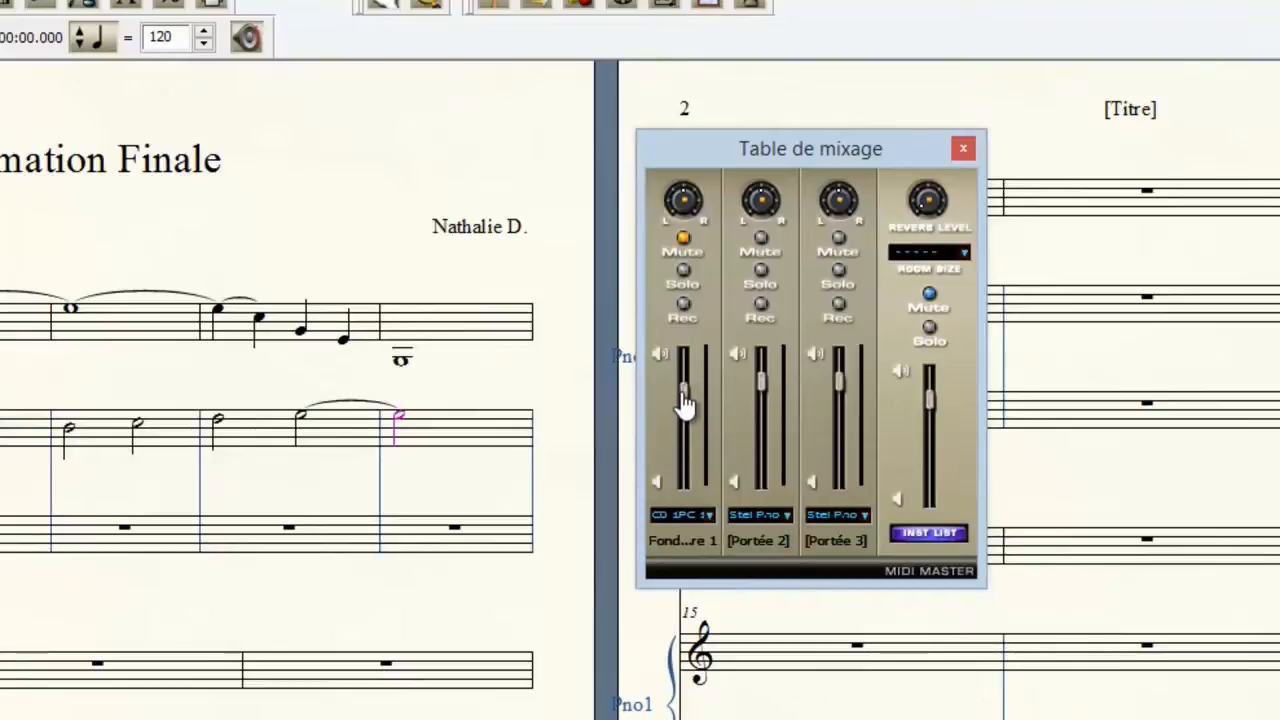
left_click(684, 241)
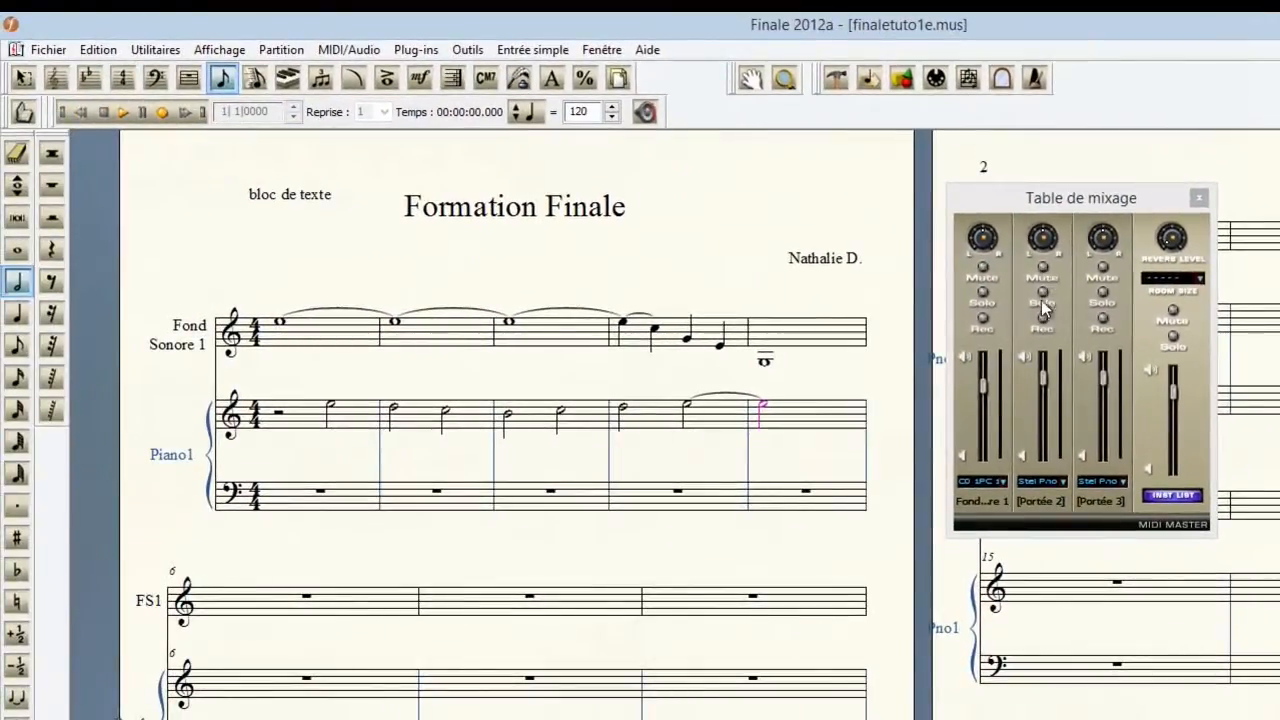
Step: Solo the piano's upper staff (Portée 2) in the mixer, play the score back and close the mixer
left_click(1043, 303)
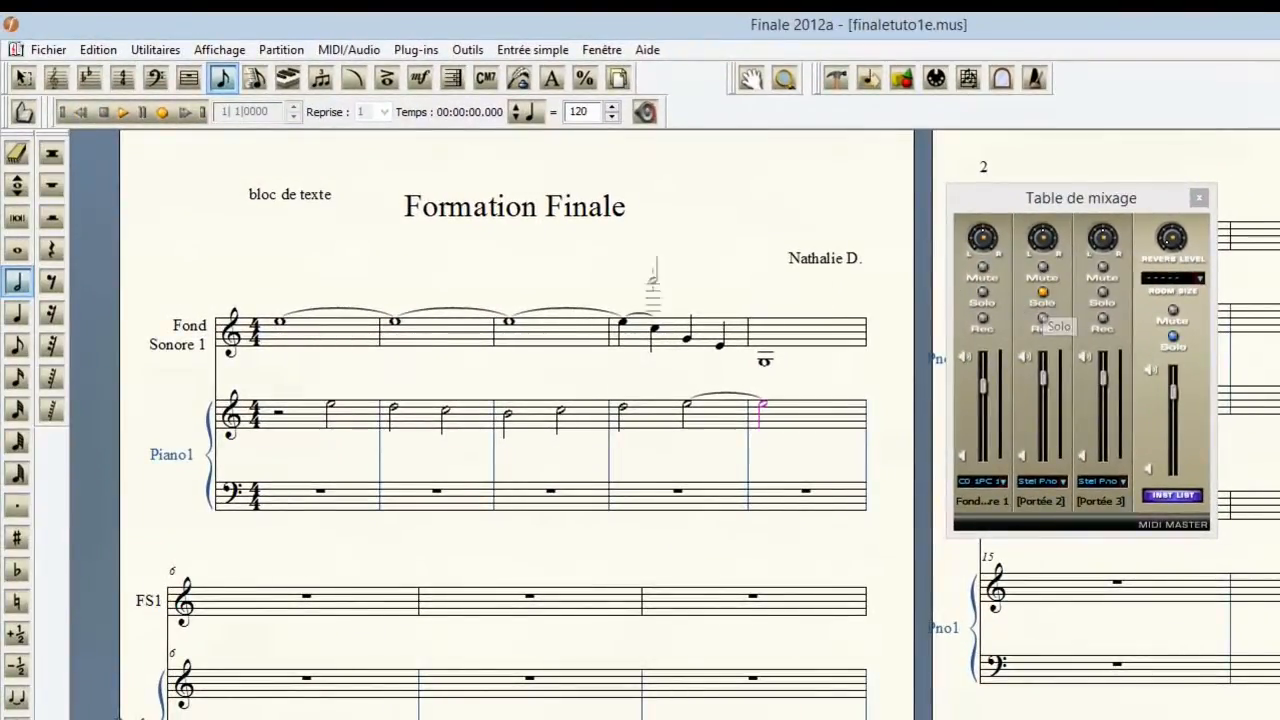
left_click(123, 113)
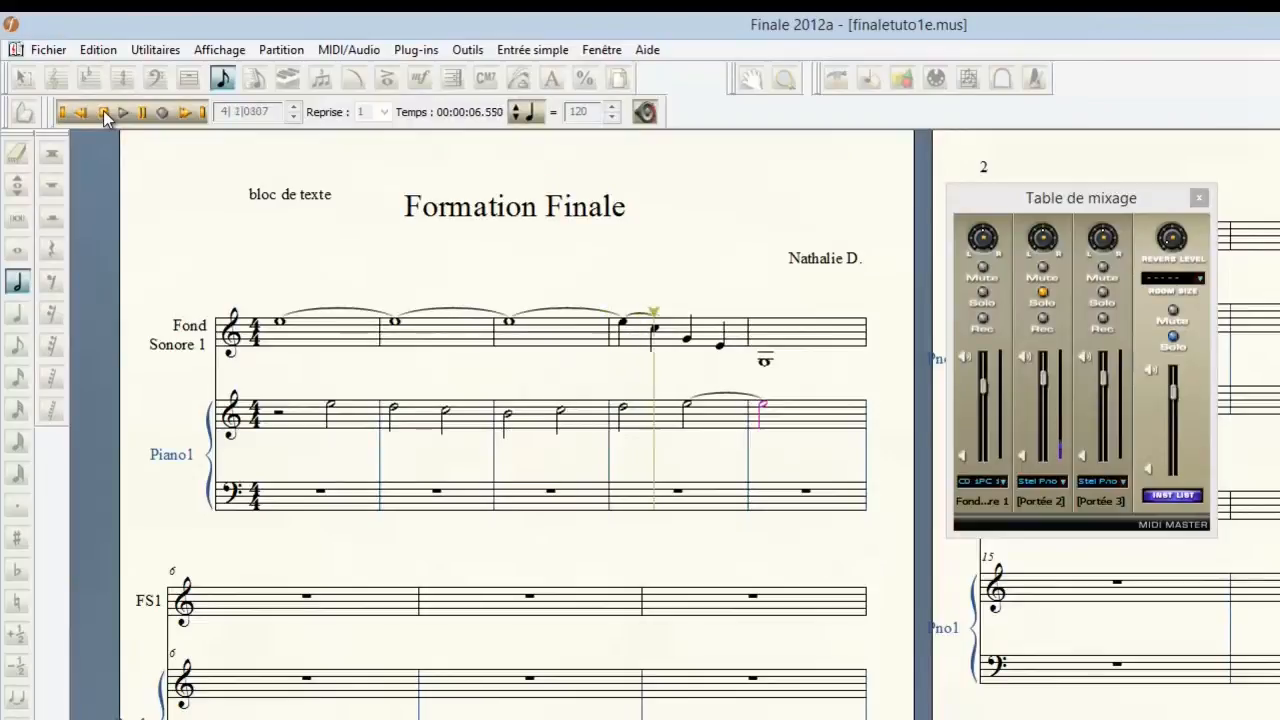
left_click(104, 113)
mouse_move(1163, 243)
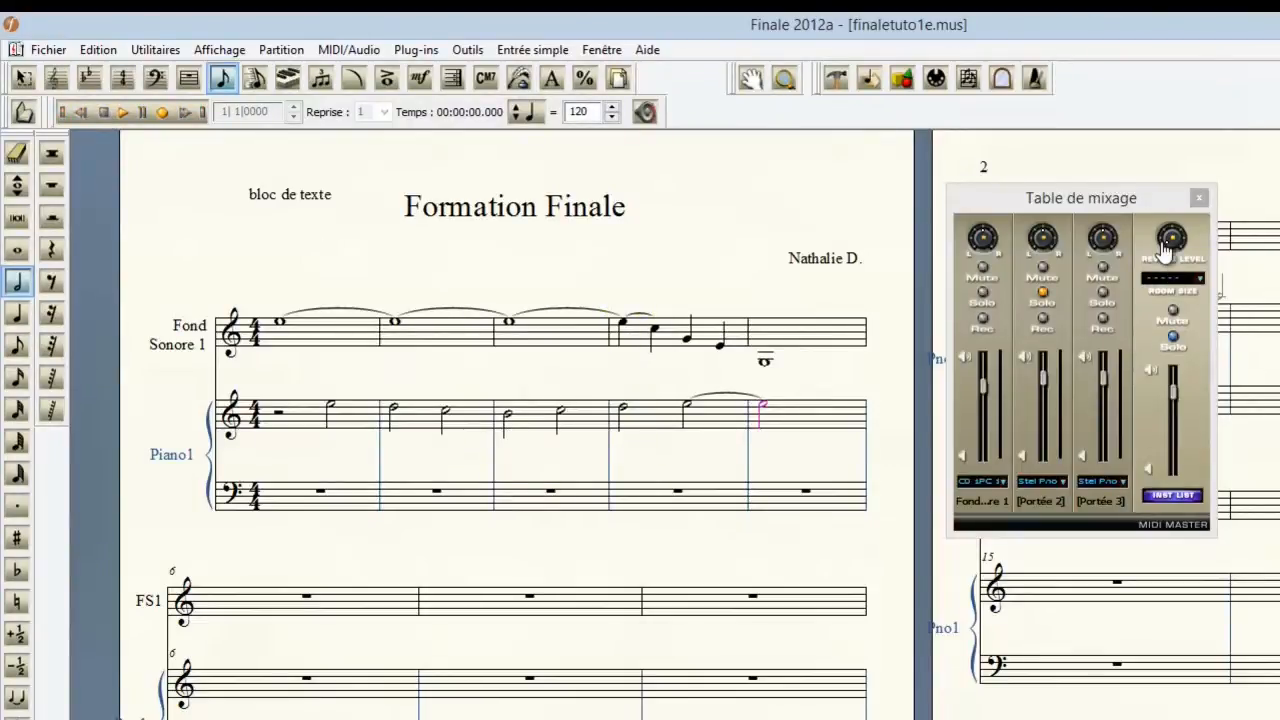
left_click(1199, 197)
Step: Add a Marimba from the tuned percussion category (Percus. accordées) in the score manager and close it
left_click(601, 49)
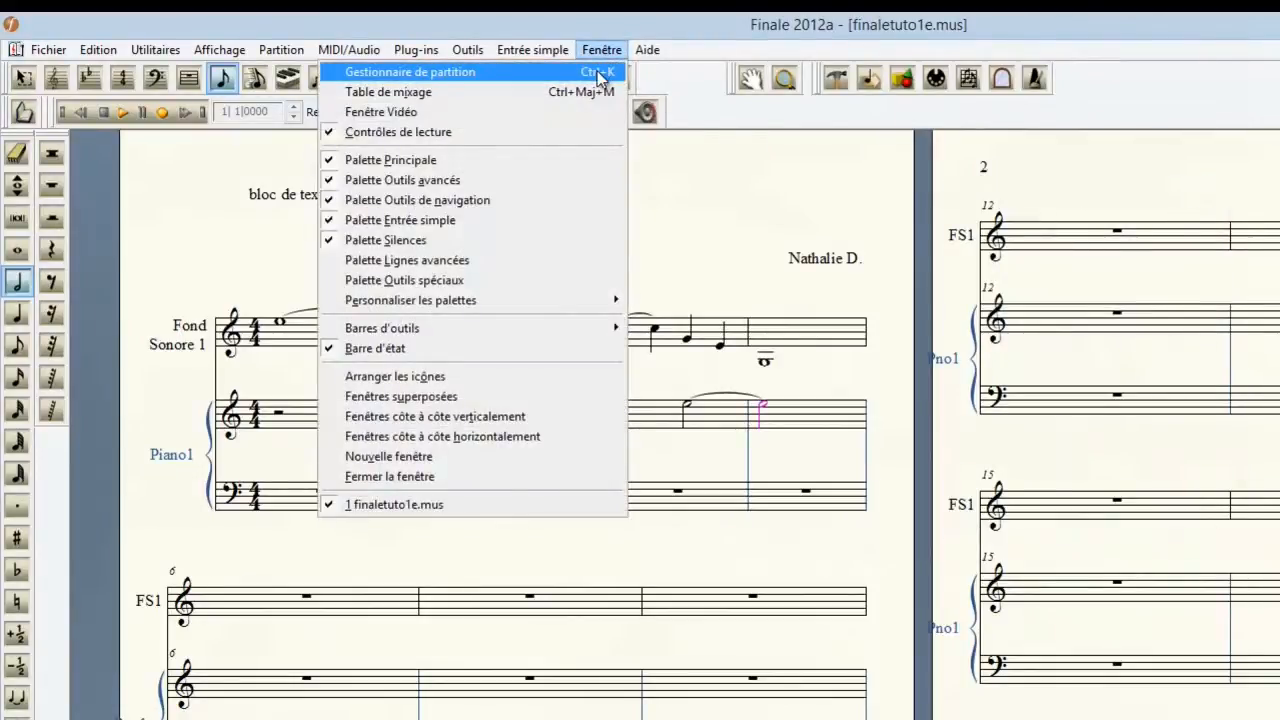
left_click(605, 72)
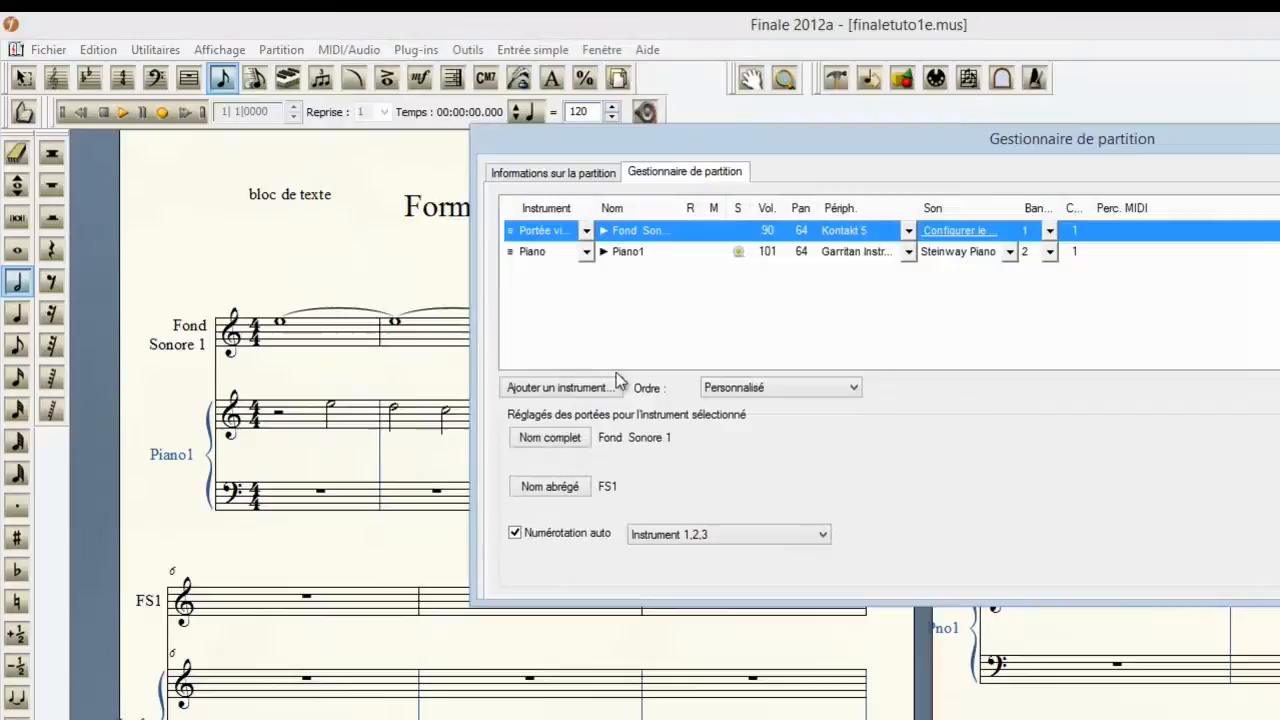
left_click(604, 388)
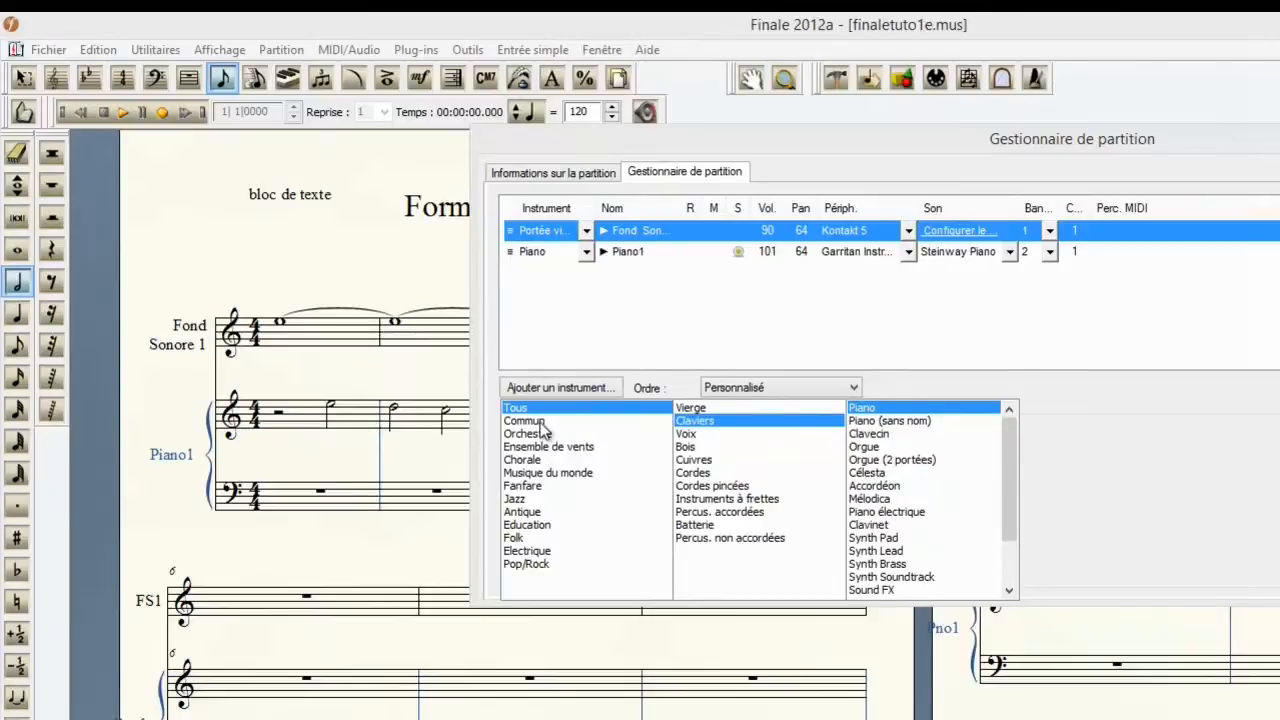
left_click(730, 513)
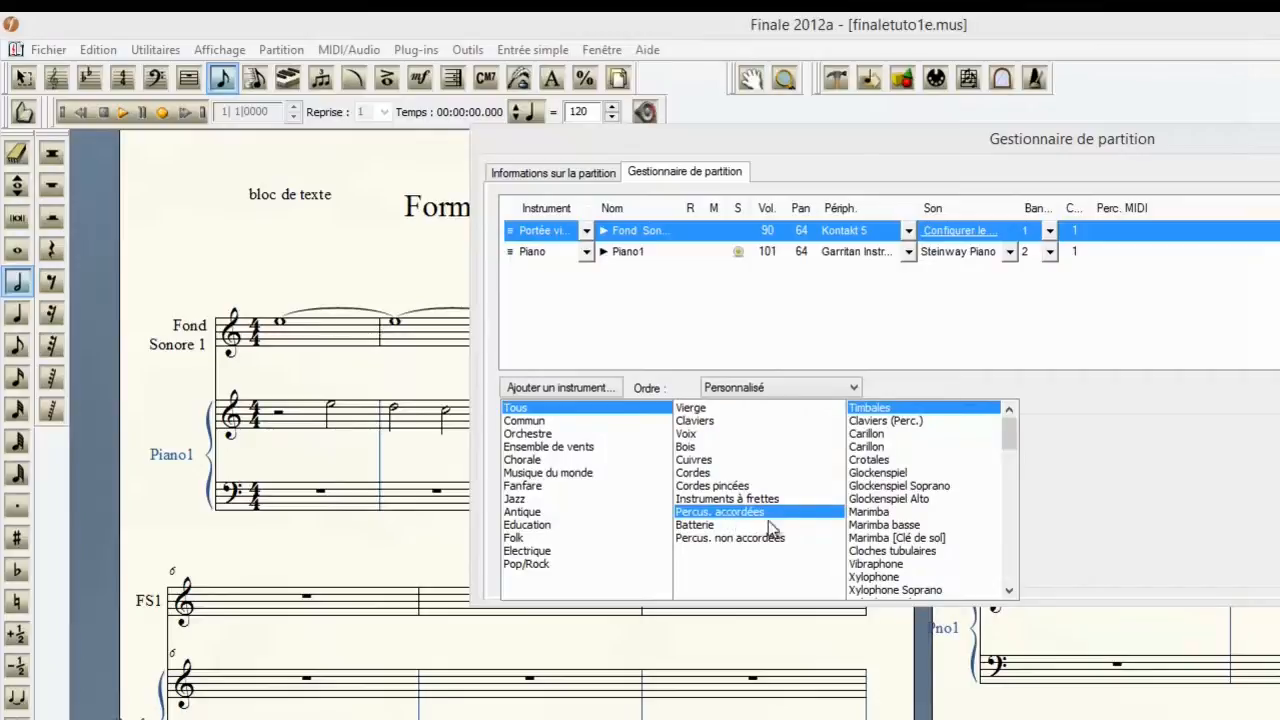
left_click(882, 513)
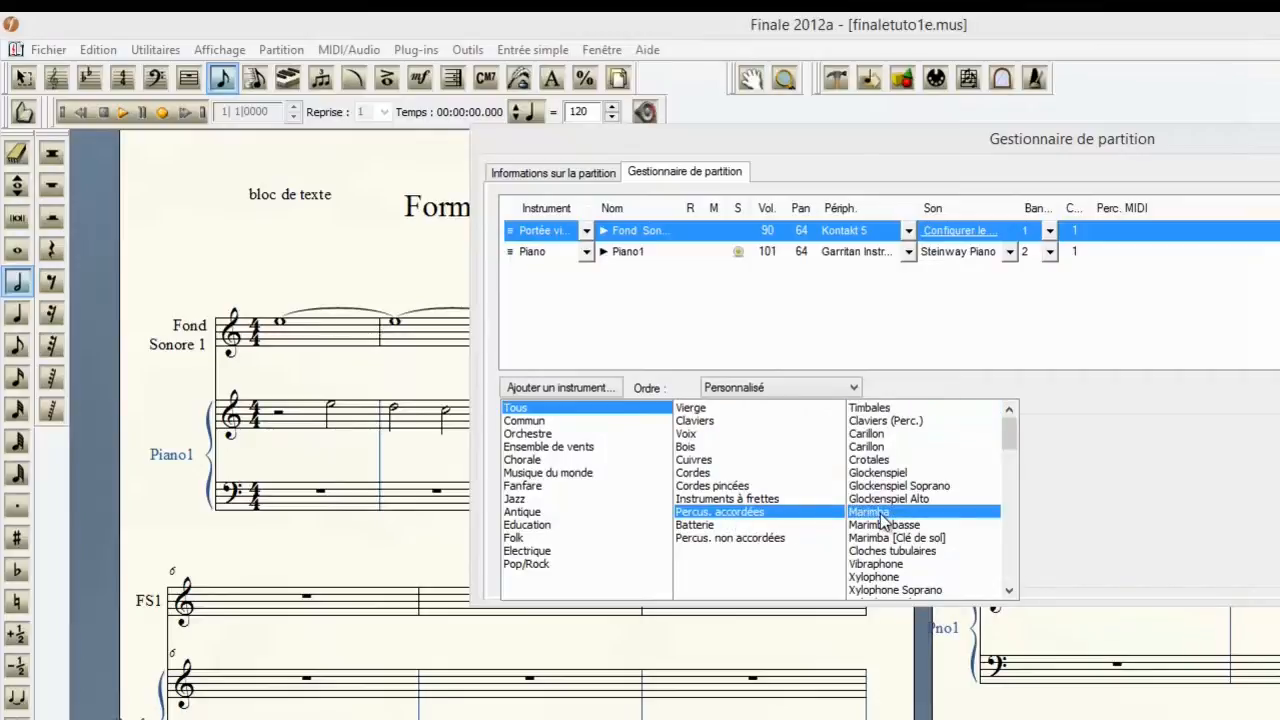
double_click(882, 513)
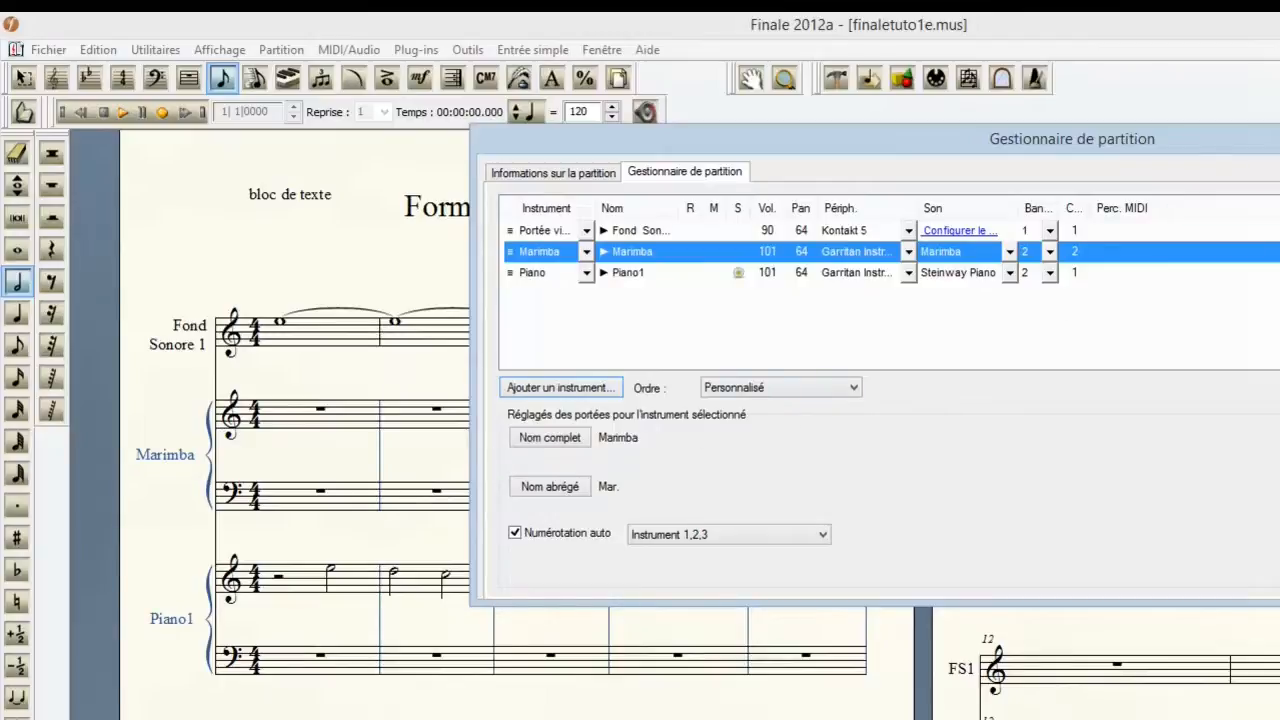
left_click(1279, 139)
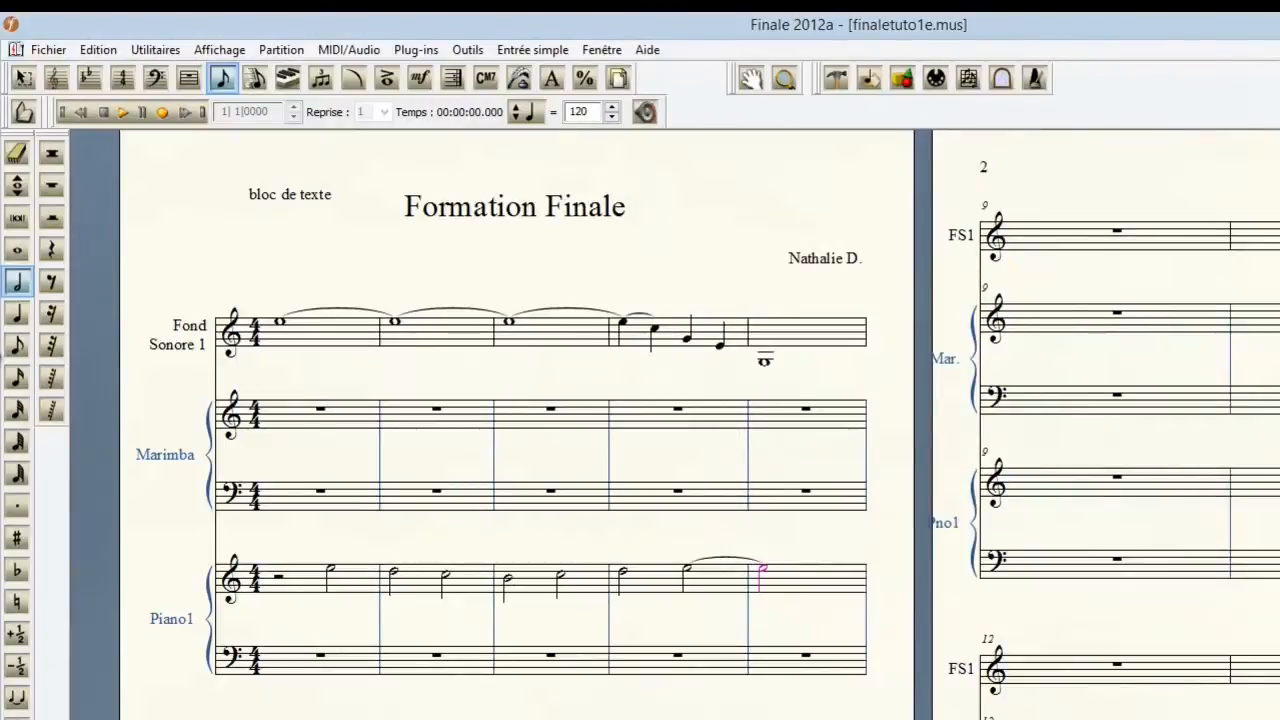
Step: Fill measure 2 of the marimba's upper staff with eighth notes: two B's followed by six high E's
left_click(17, 345)
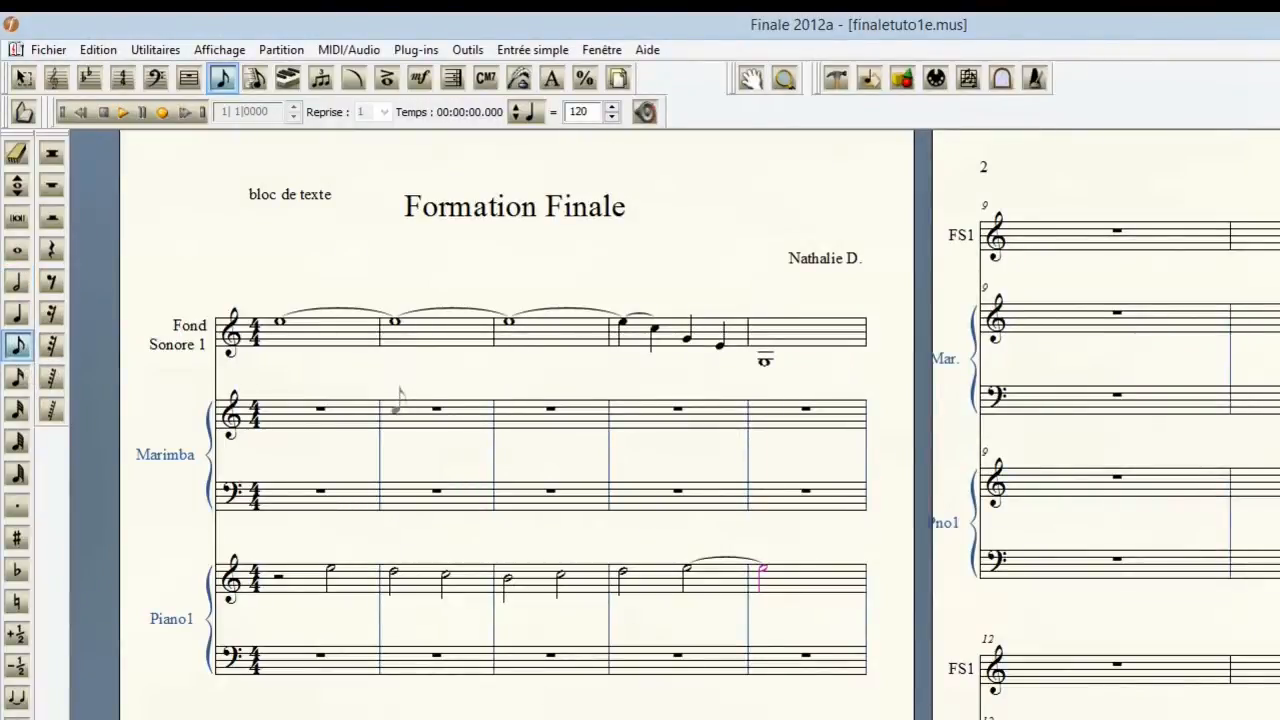
left_click(392, 417)
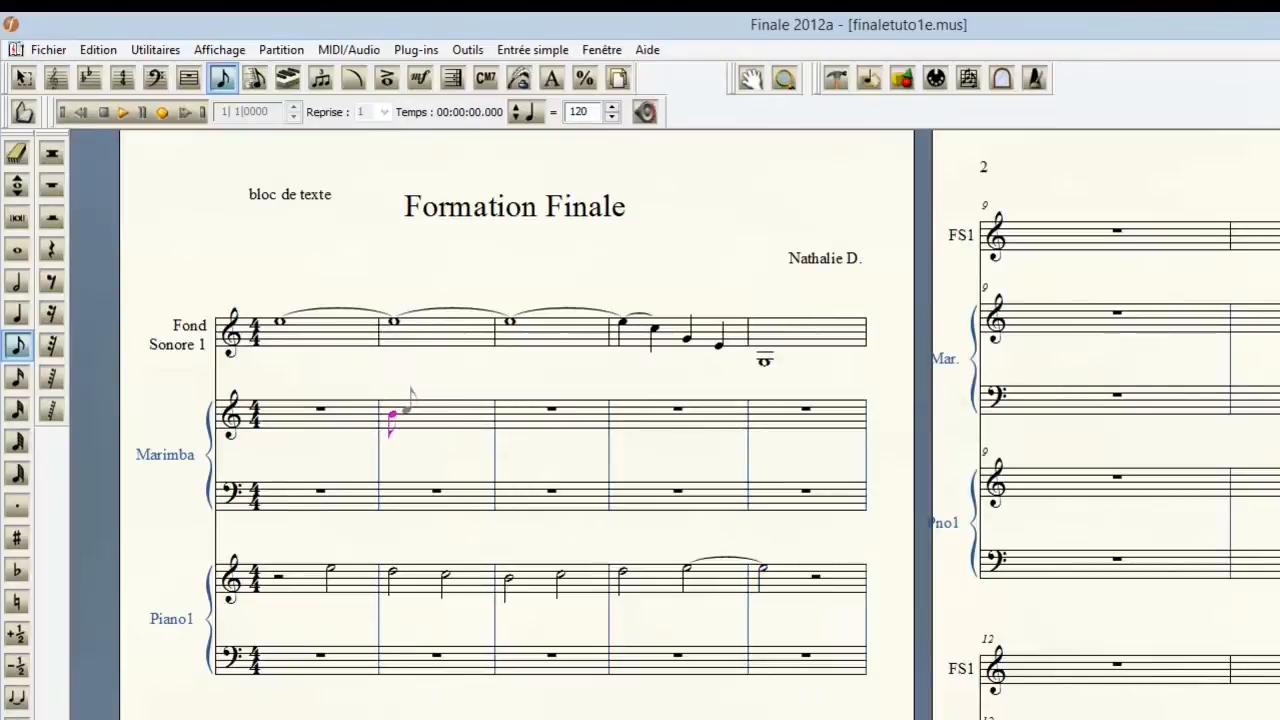
left_click(410, 411)
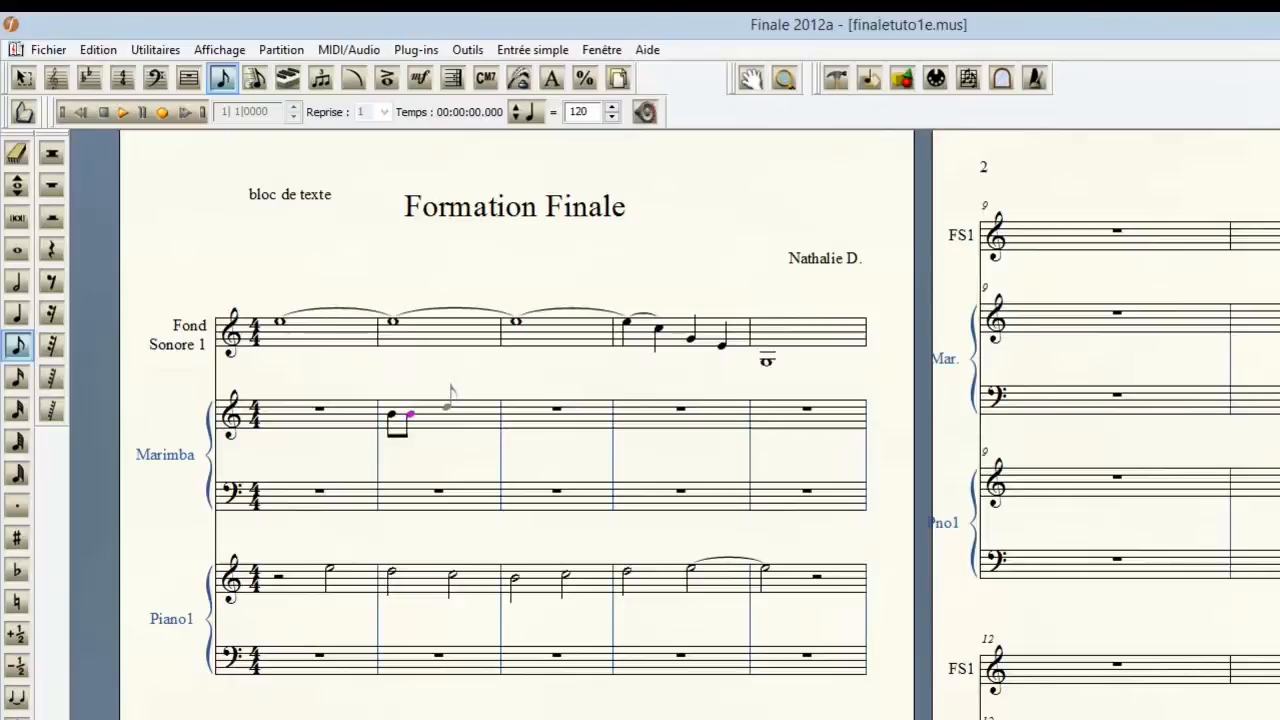
left_click(447, 404)
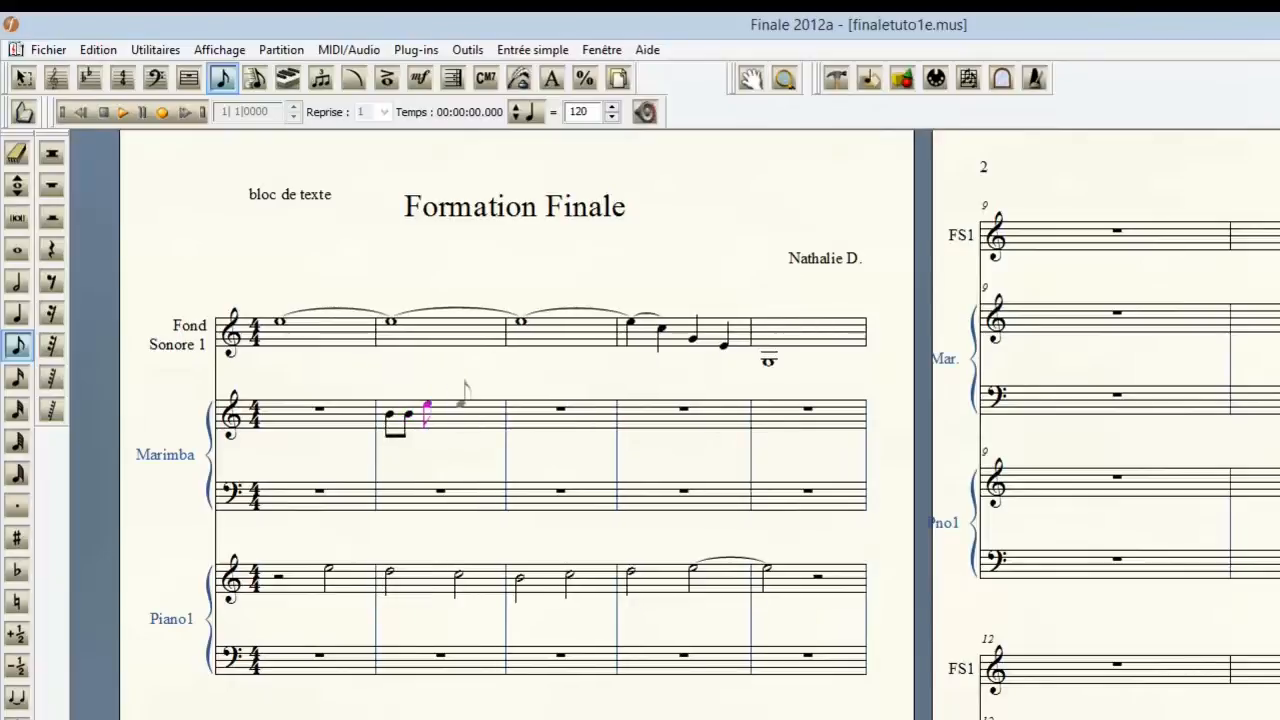
left_click(459, 403)
left_click(461, 403)
left_click(478, 403)
left_click(493, 403)
left_click(510, 403)
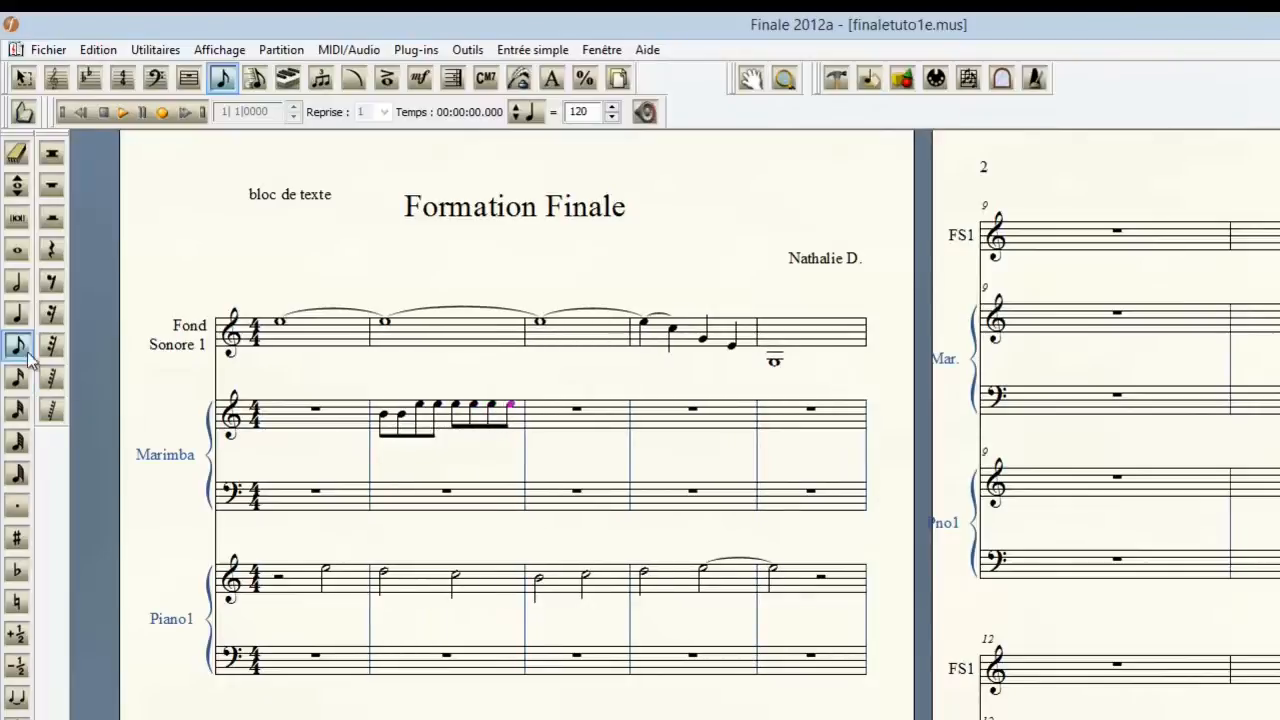
Step: Enter a whole note low G in each of measures 3 to 5 of the marimba's bass staff
left_click(18, 251)
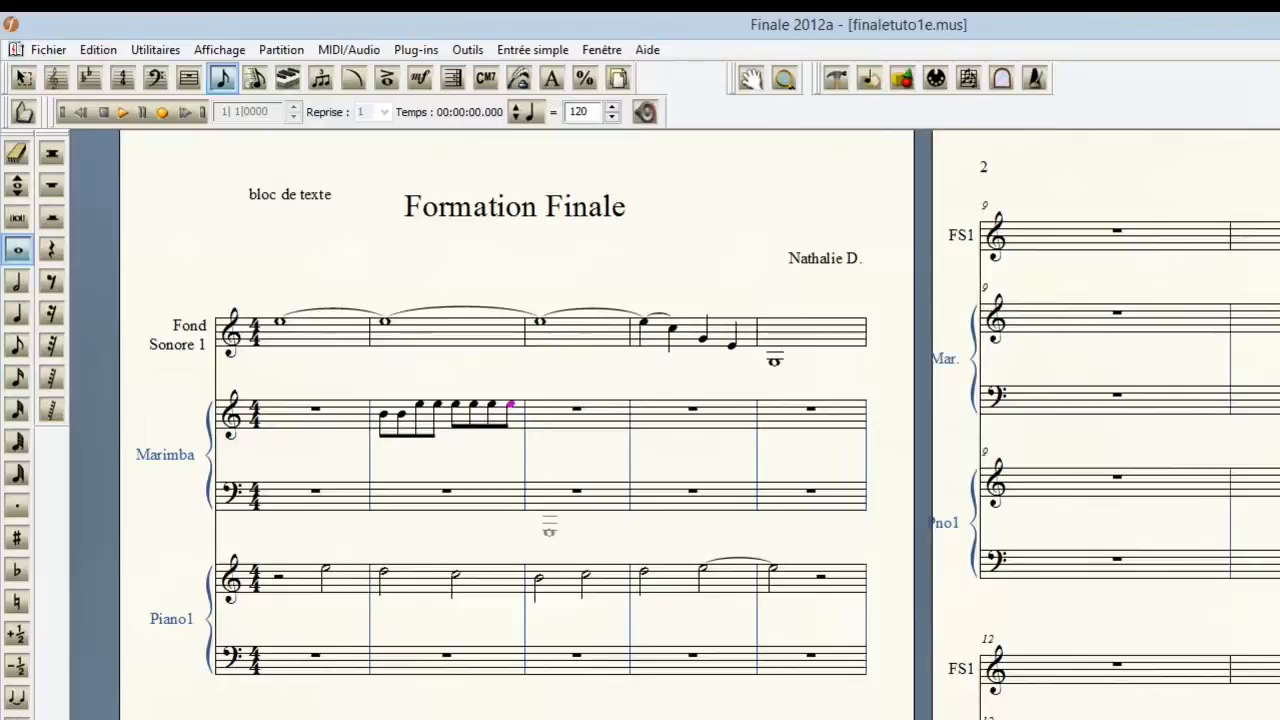
left_click(538, 509)
left_click(645, 509)
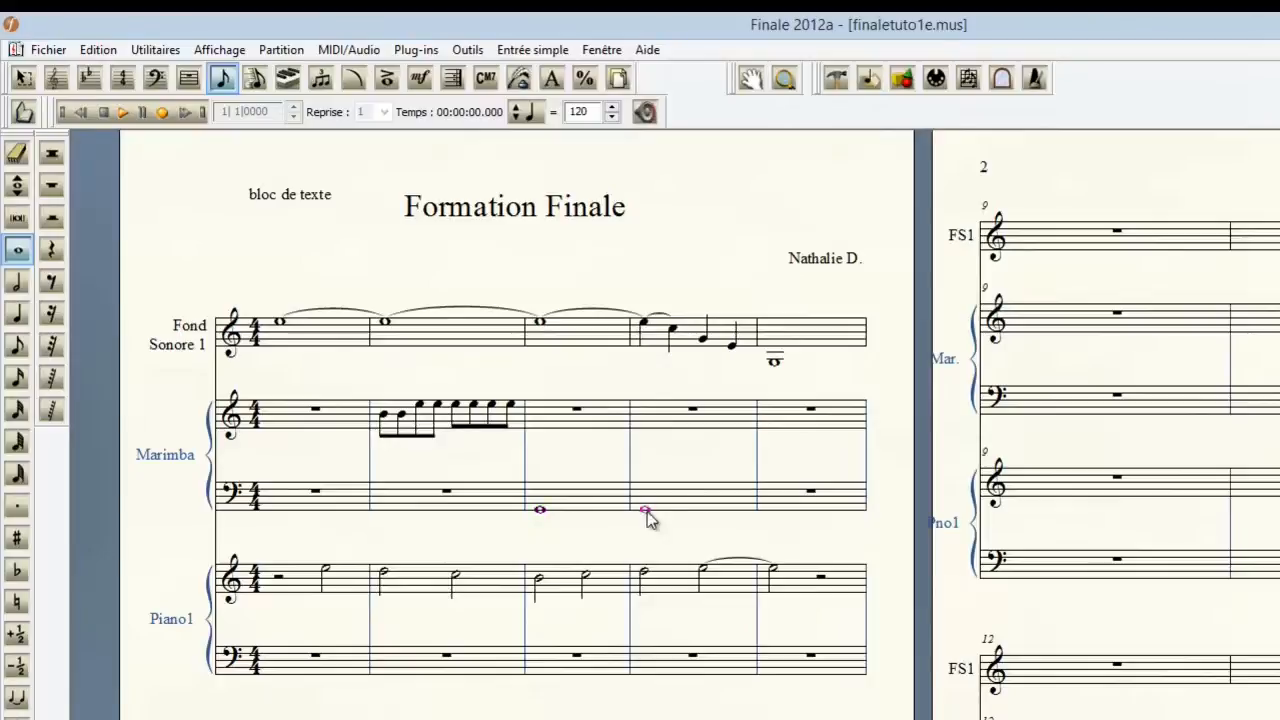
left_click(787, 512)
left_click(18, 153)
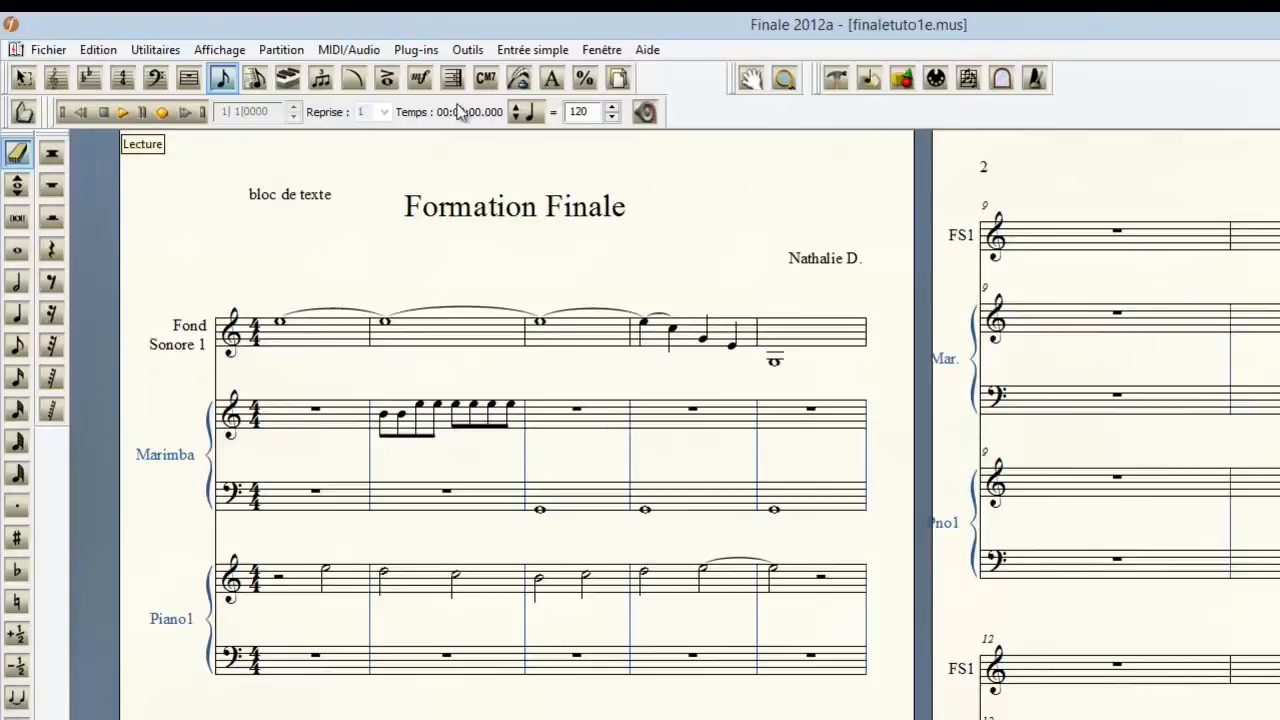
Step: In the mixer, mute Fond Sonore 1 and turn off the solo on the piano's upper staff (Portée 2)
left_click(590, 50)
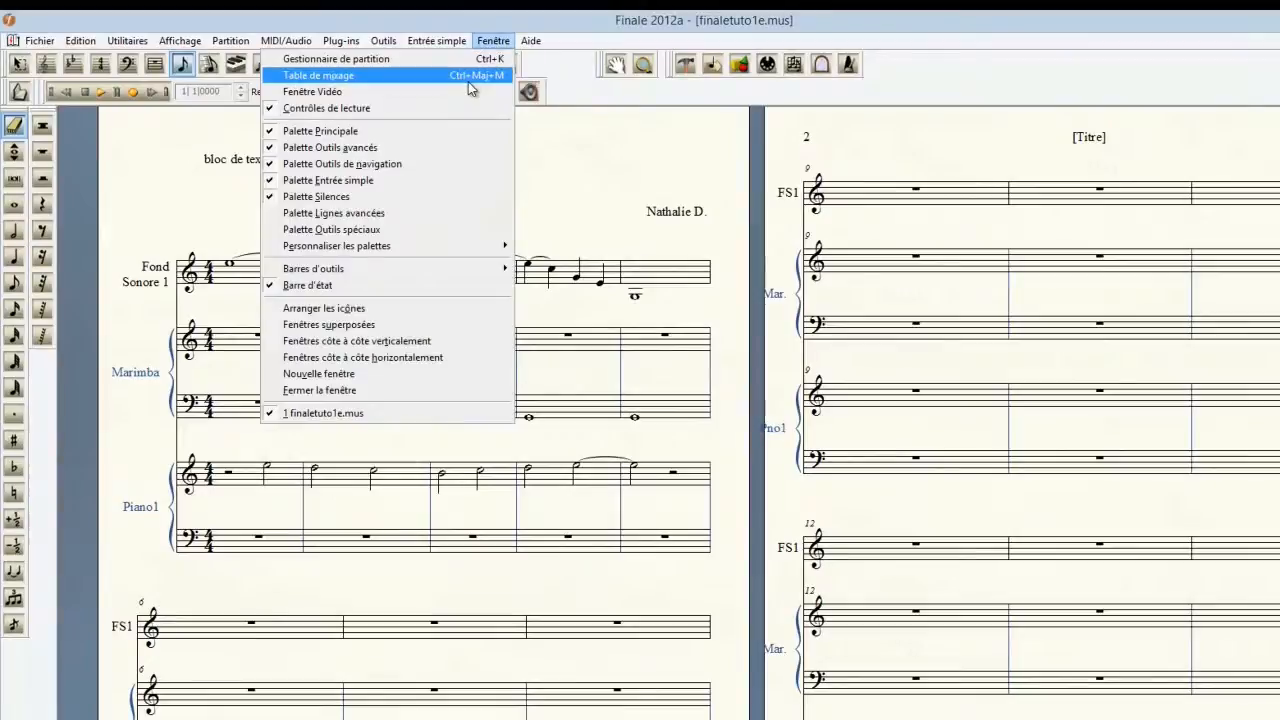
left_click(470, 76)
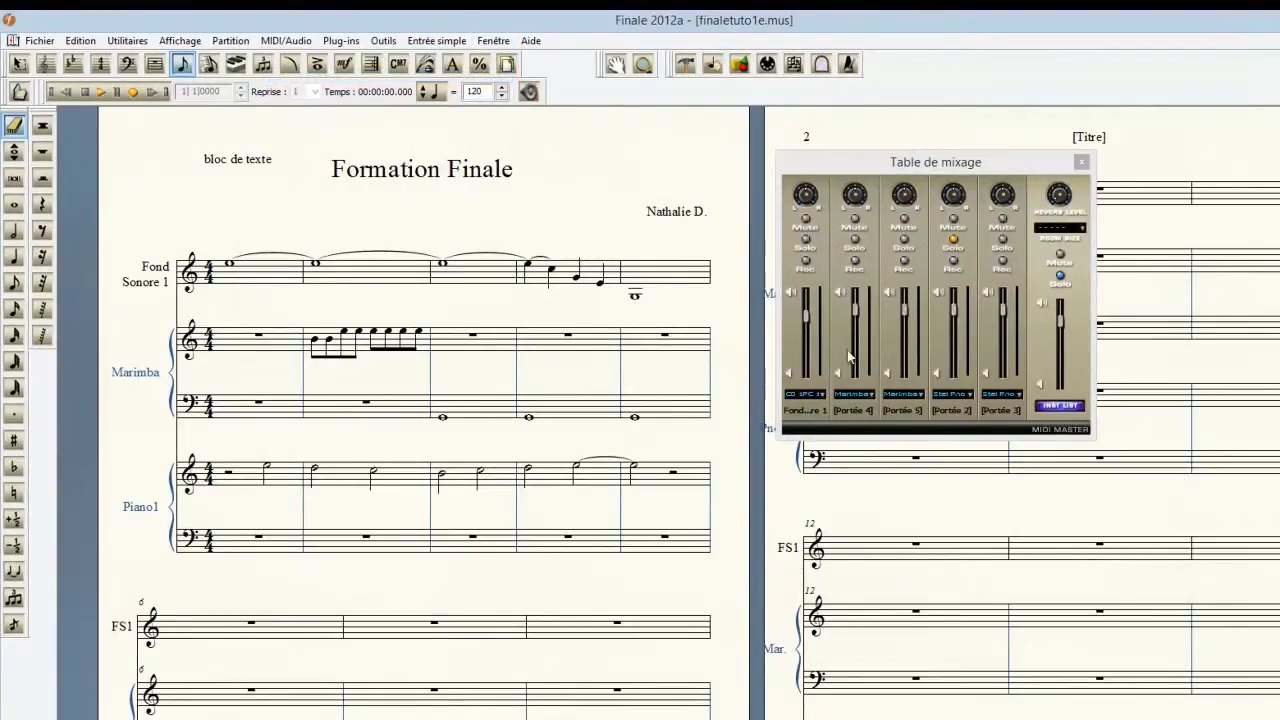
left_click(806, 220)
left_click(1050, 207)
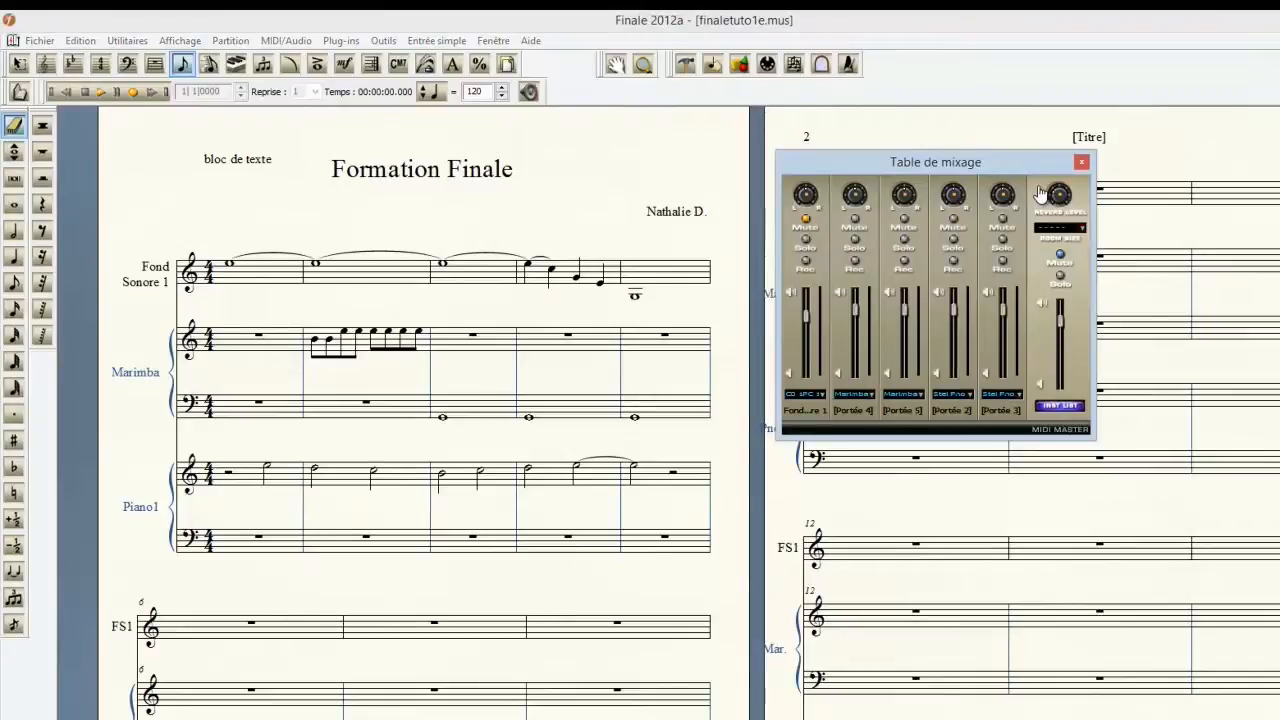
Step: Play back the marimba and piano parts with the mixer open, and stop playback
left_click(101, 91)
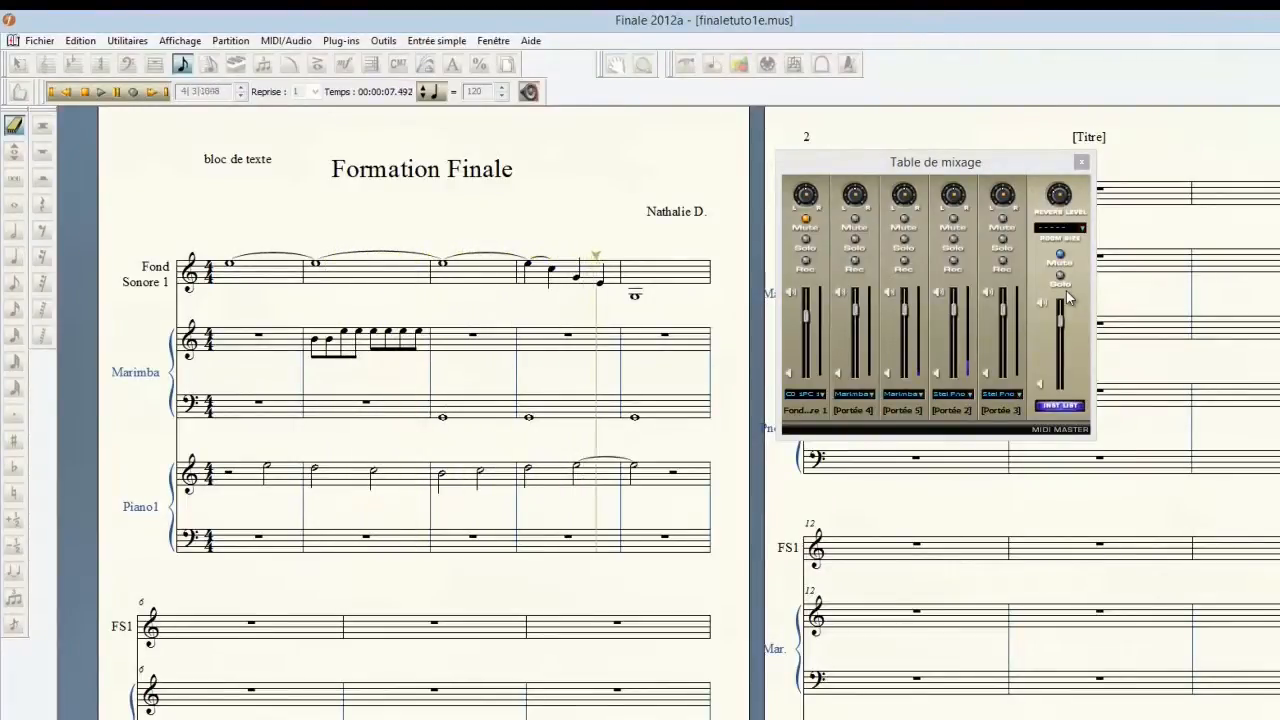
left_click(86, 92)
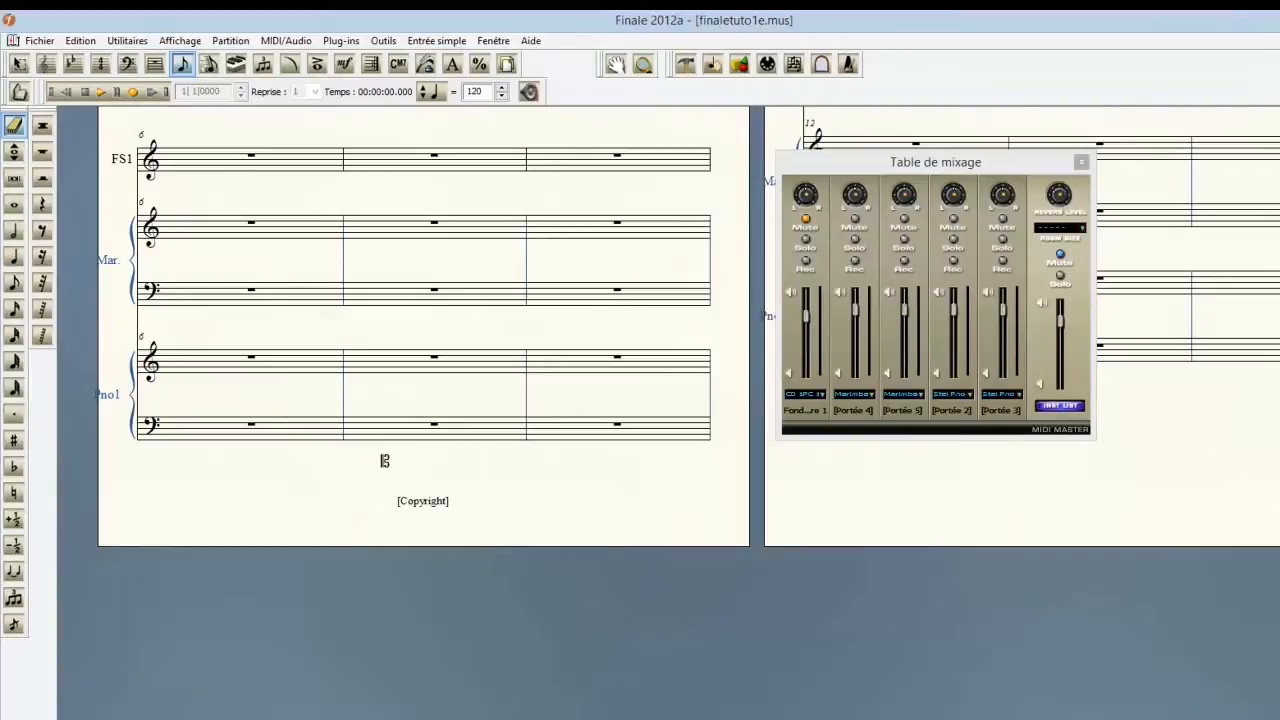
Step: Copy the eighth-note figure from measure 2 of the marimba's upper staff into measures 3 and 4 of the same staff
scroll(1122, 285, "up", 6)
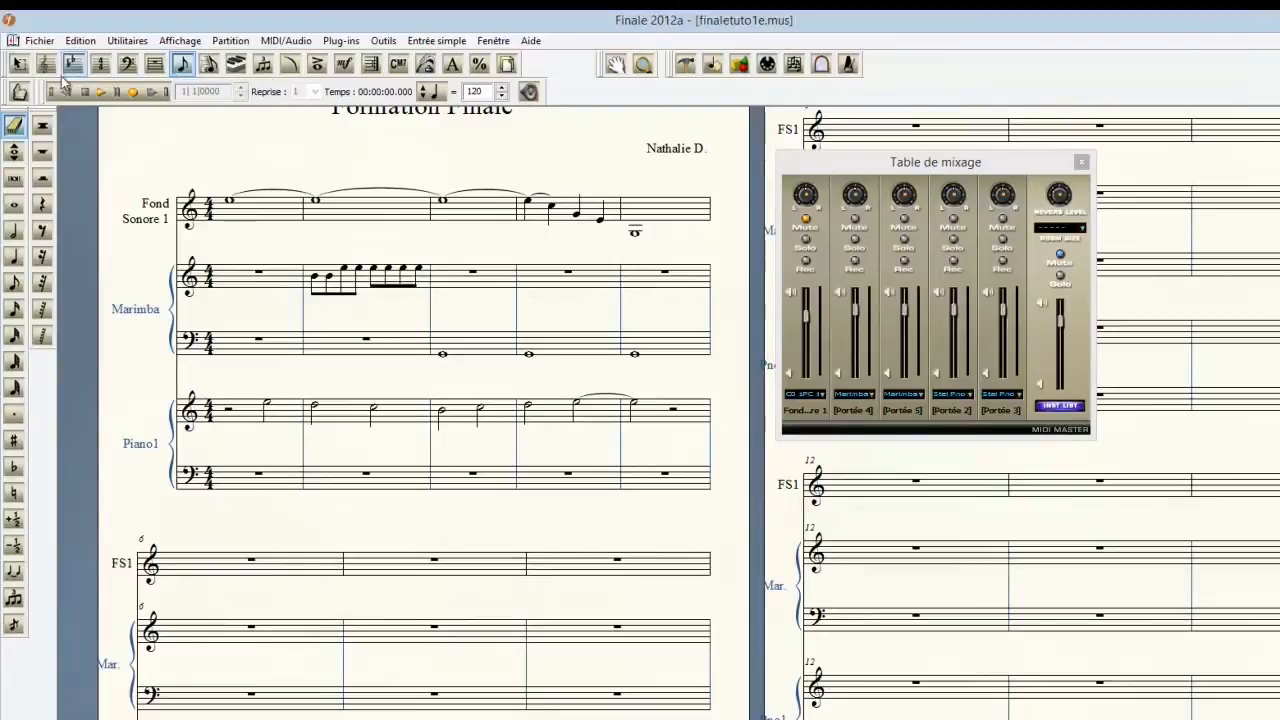
left_click(17, 66)
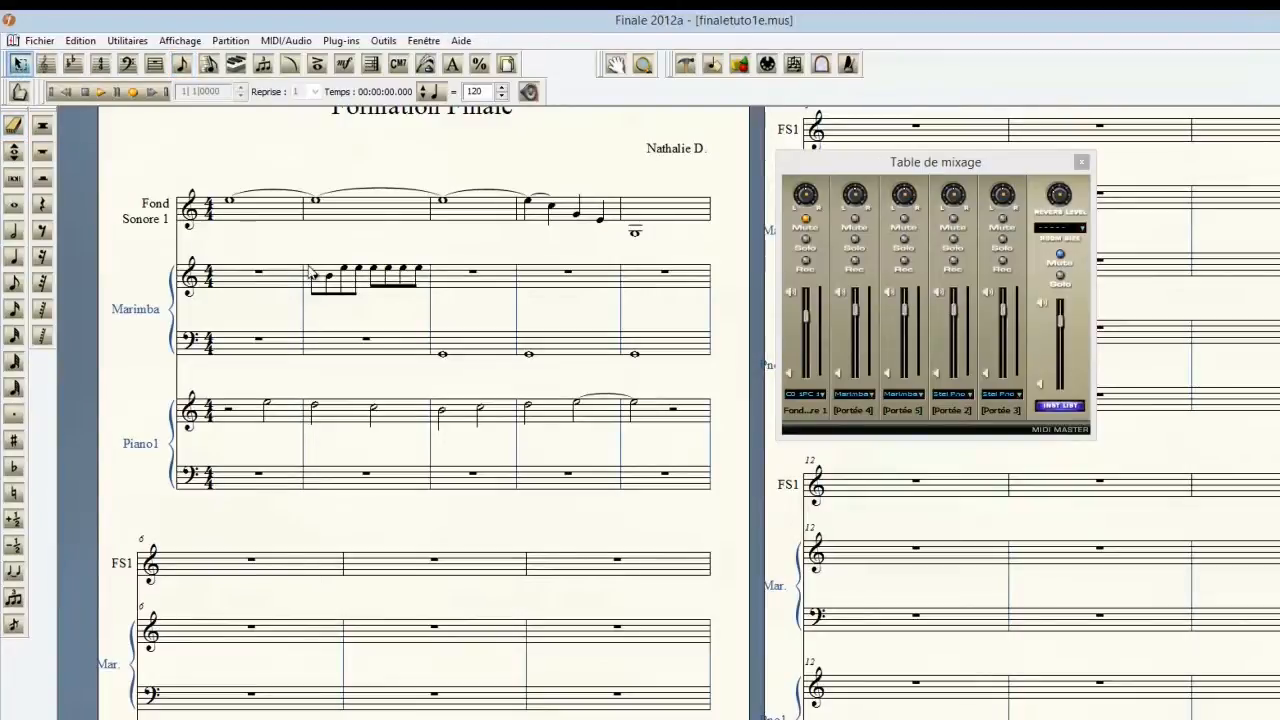
left_click_drag(307, 265, 437, 320)
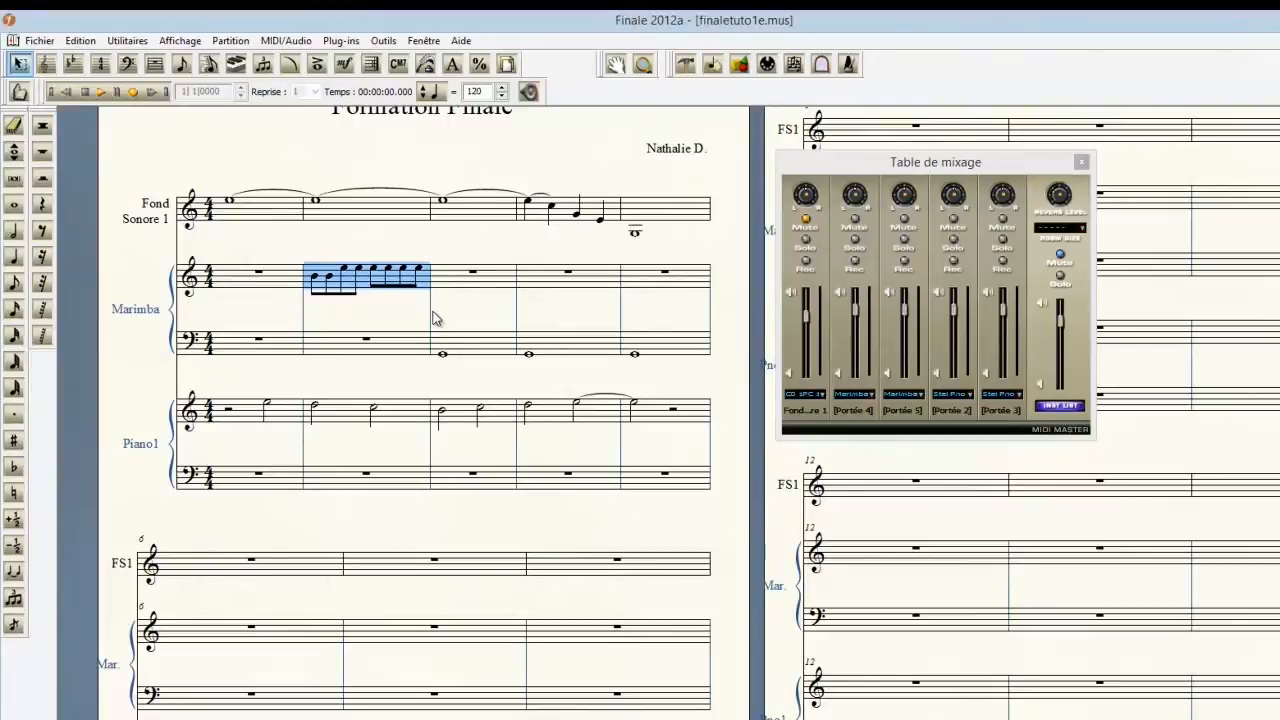
left_click(460, 279)
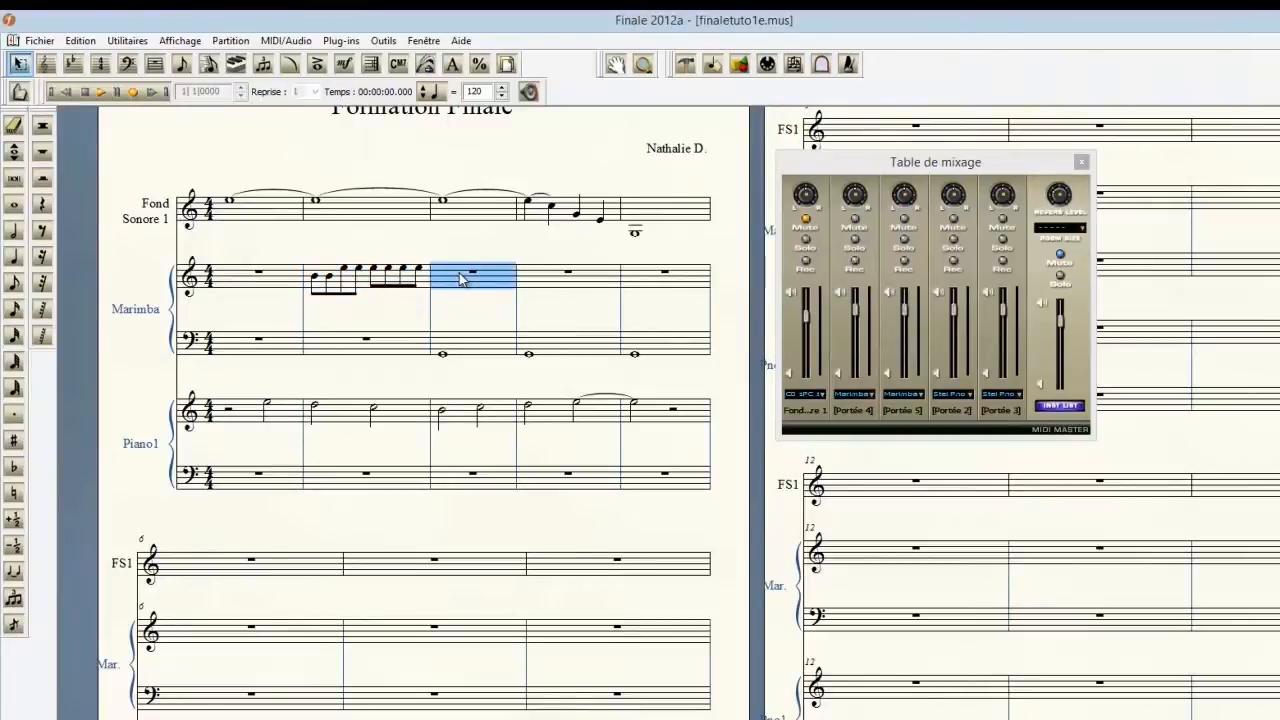
key("ctrl+v")
left_click(558, 284)
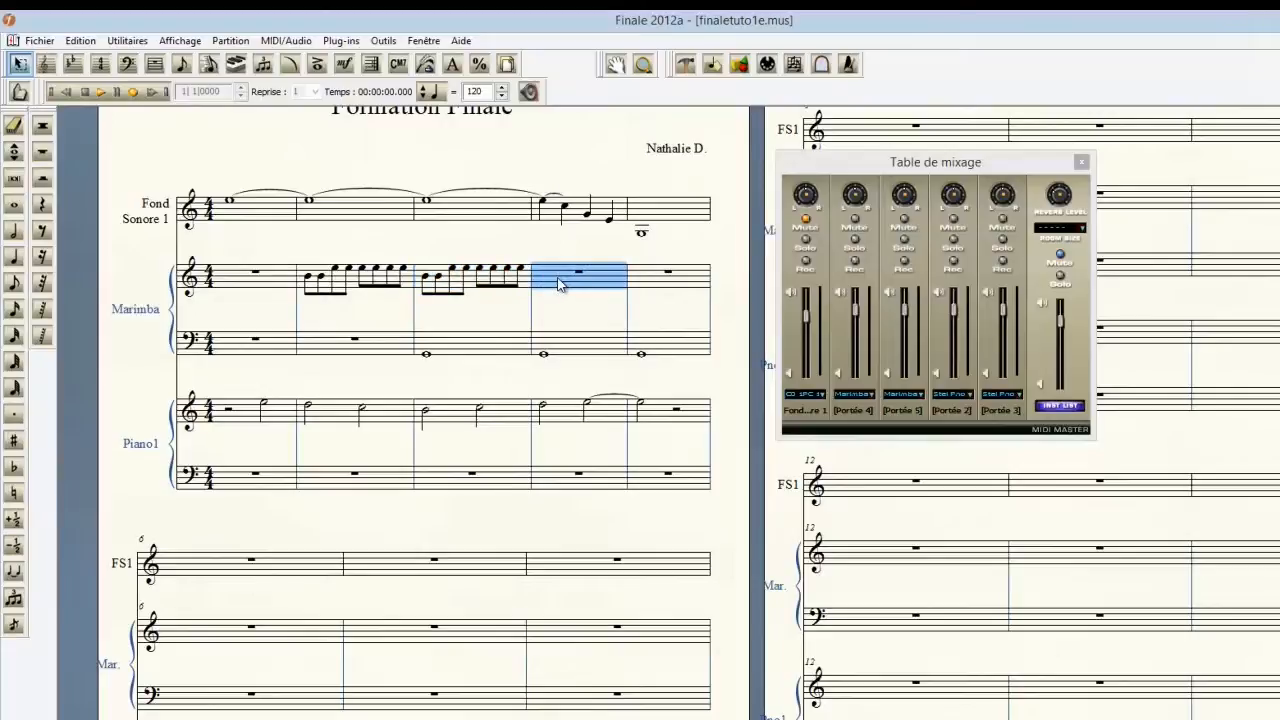
key("ctrl+v")
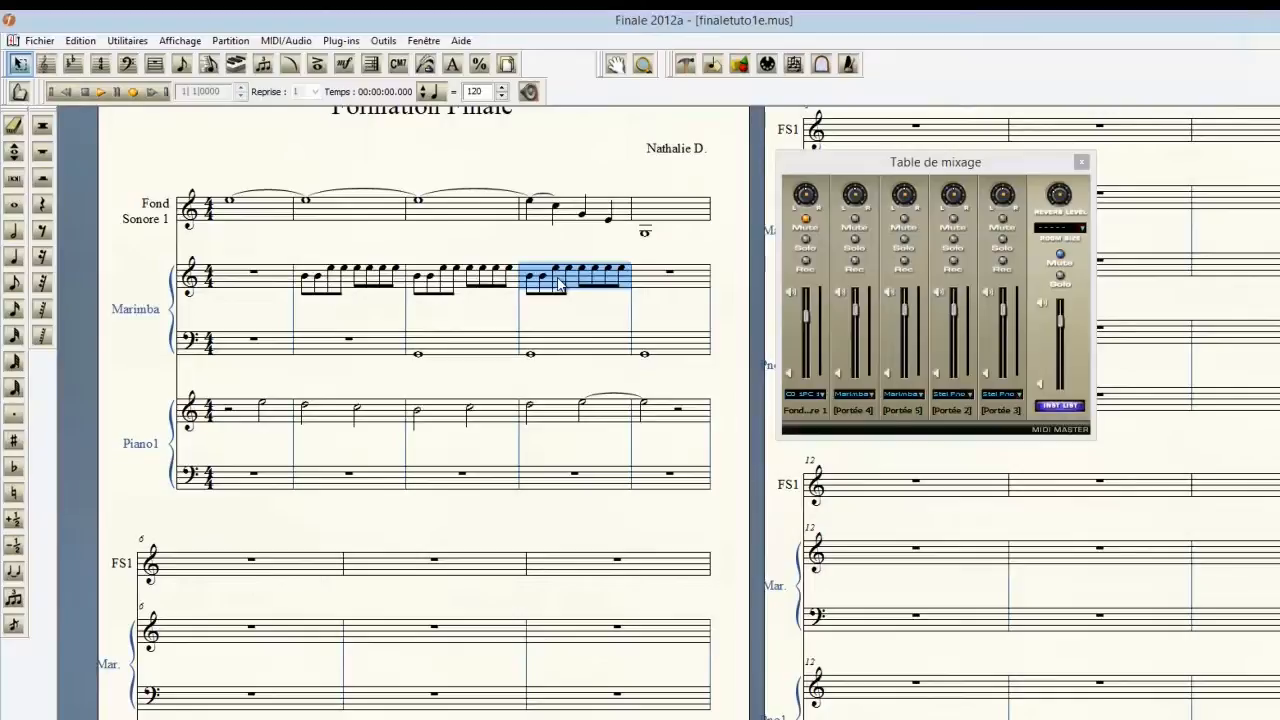
Step: Transpose measure 4 of the marimba's upper staff down diatonically by a fifth (Quinte), with 0 extra octaves
right_click(560, 285)
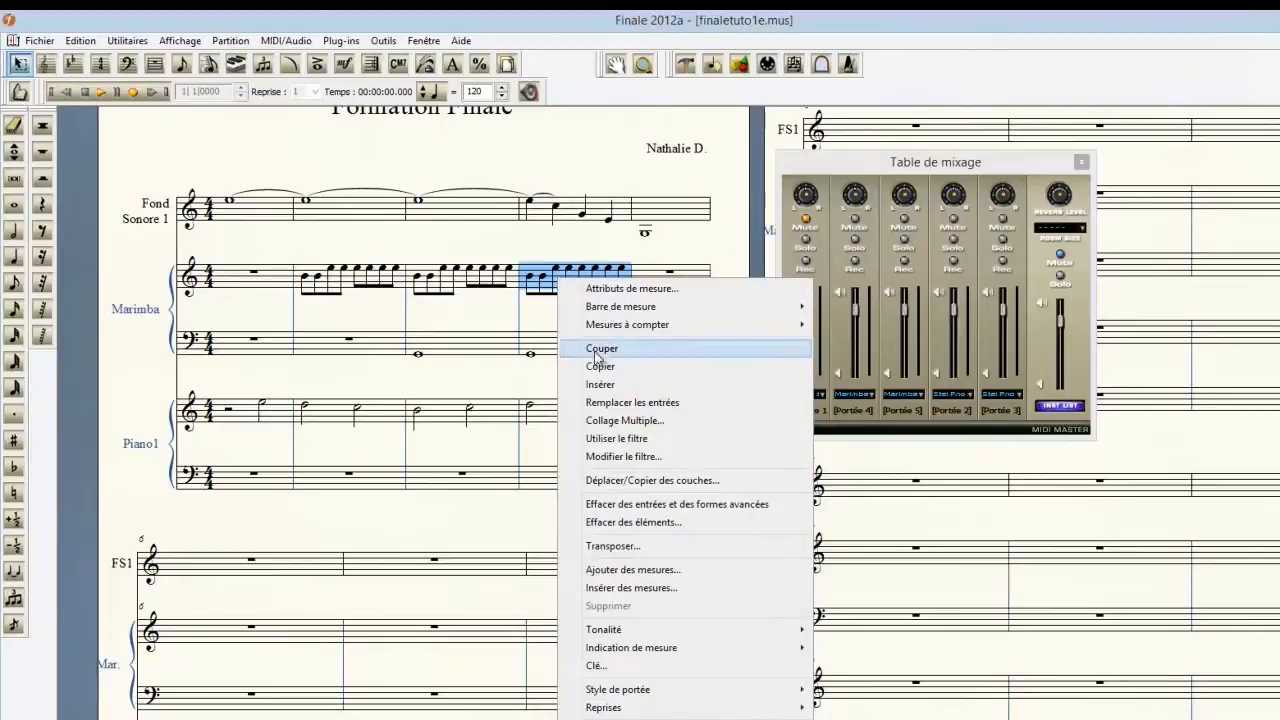
left_click(612, 546)
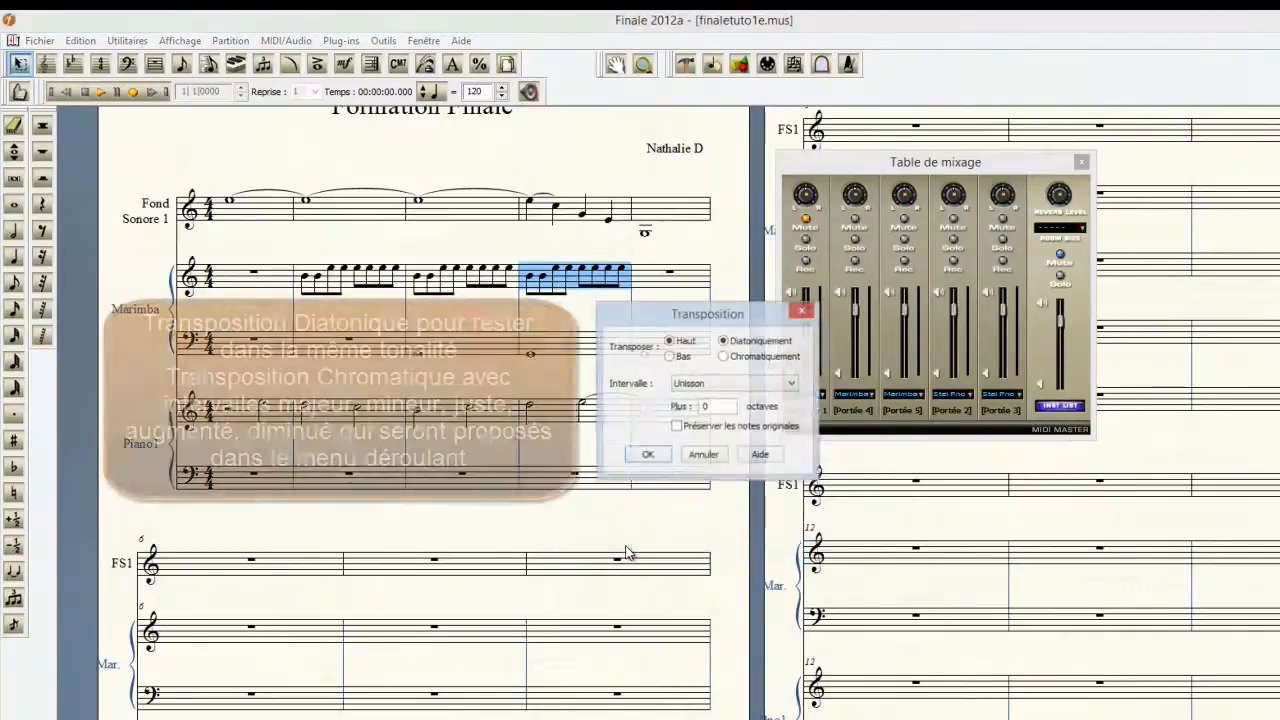
left_click(670, 358)
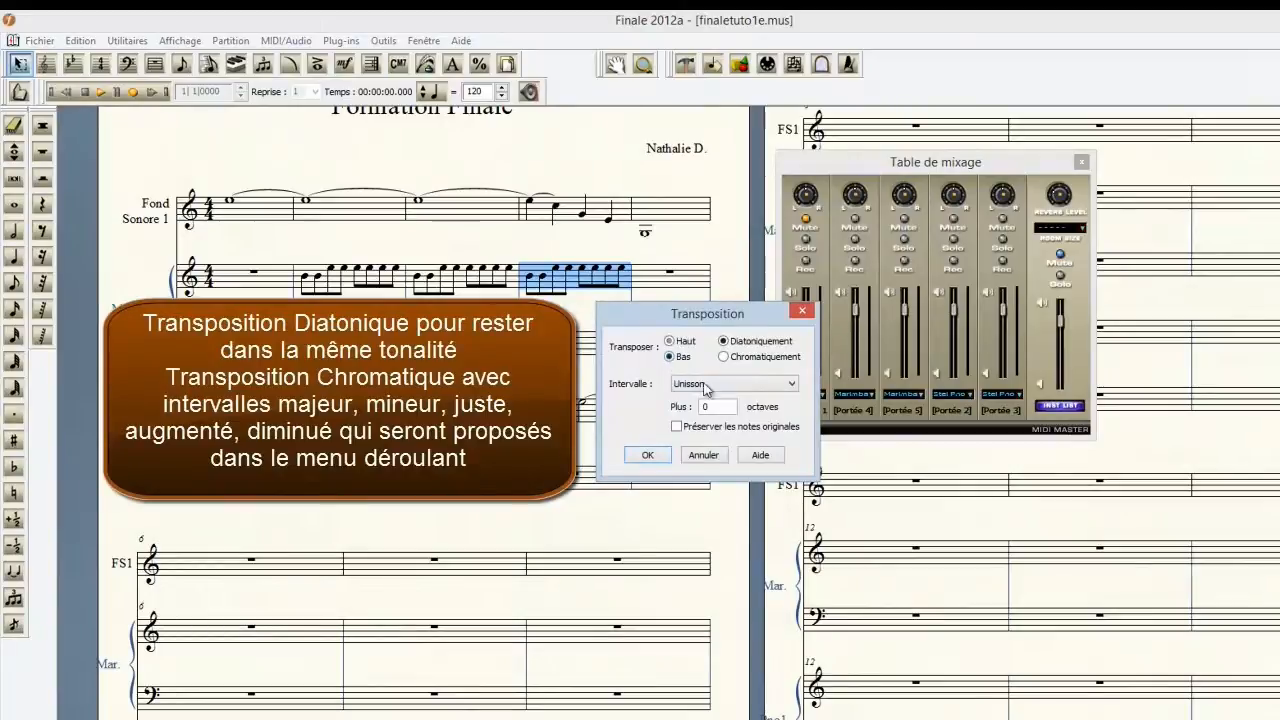
left_click(792, 383)
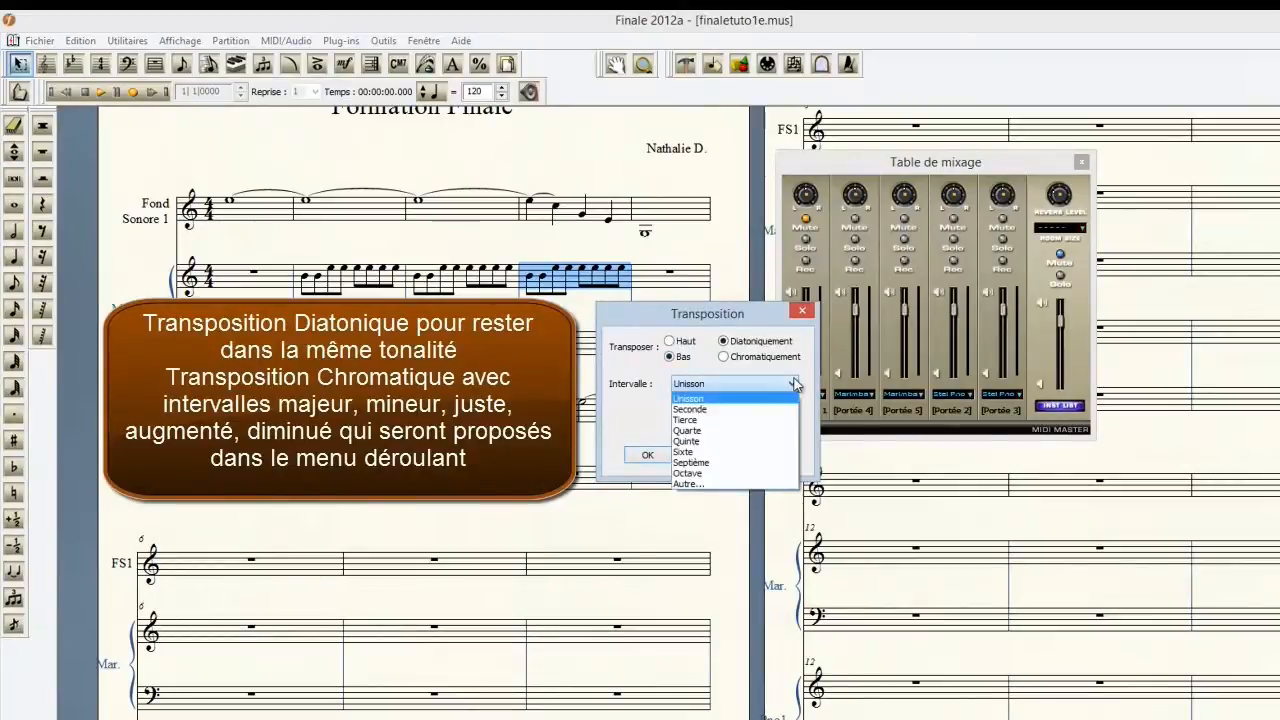
left_click(702, 442)
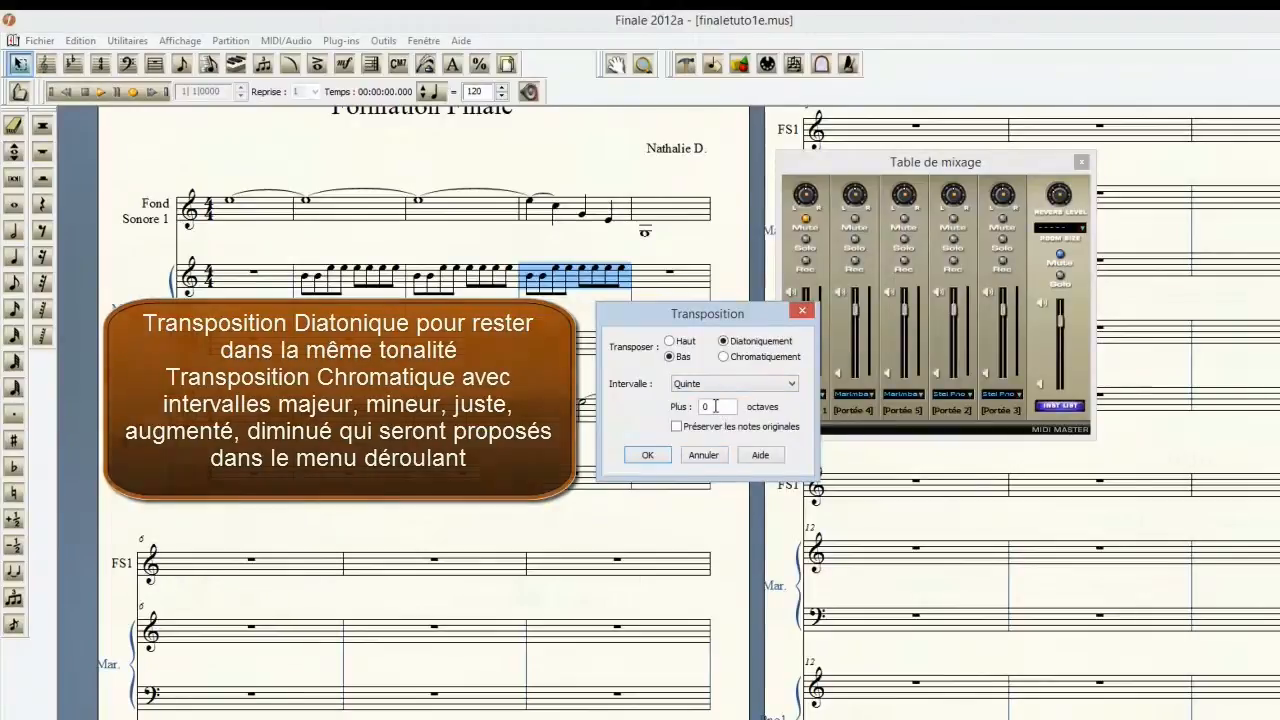
left_click(647, 456)
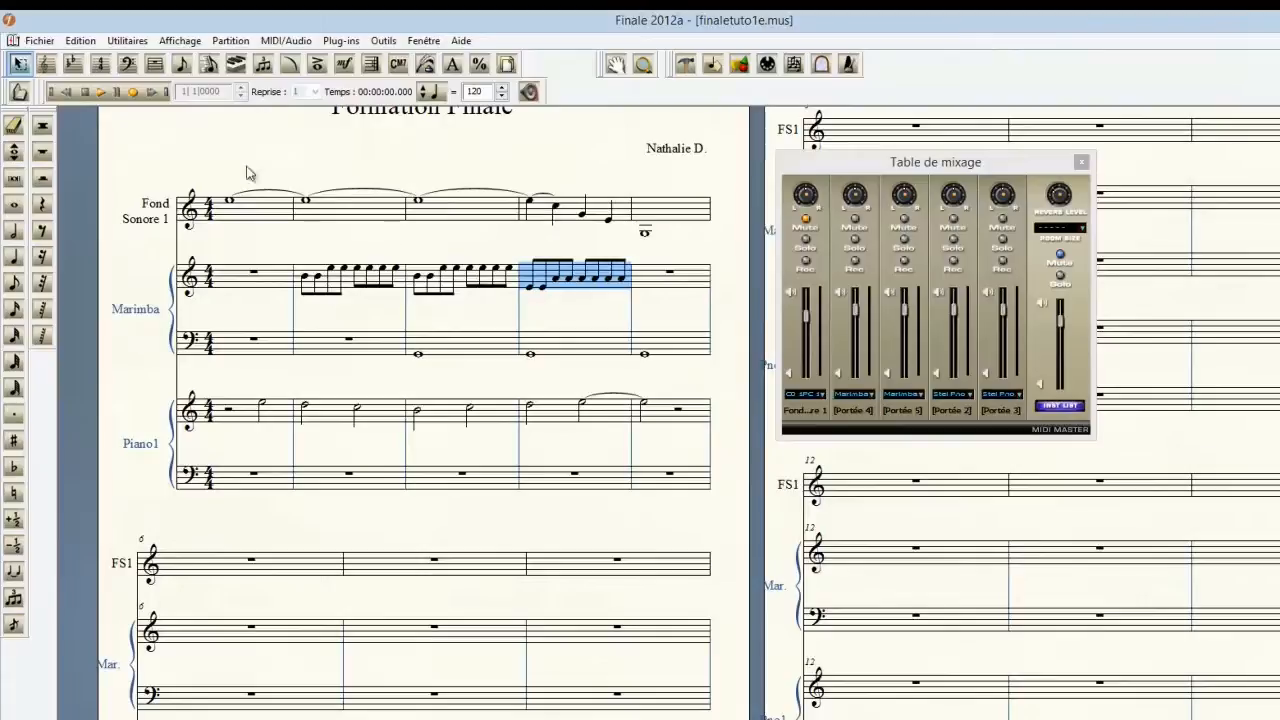
Step: Play back the score to hear the marimba part, close the mixer, and stop playback
left_click(101, 92)
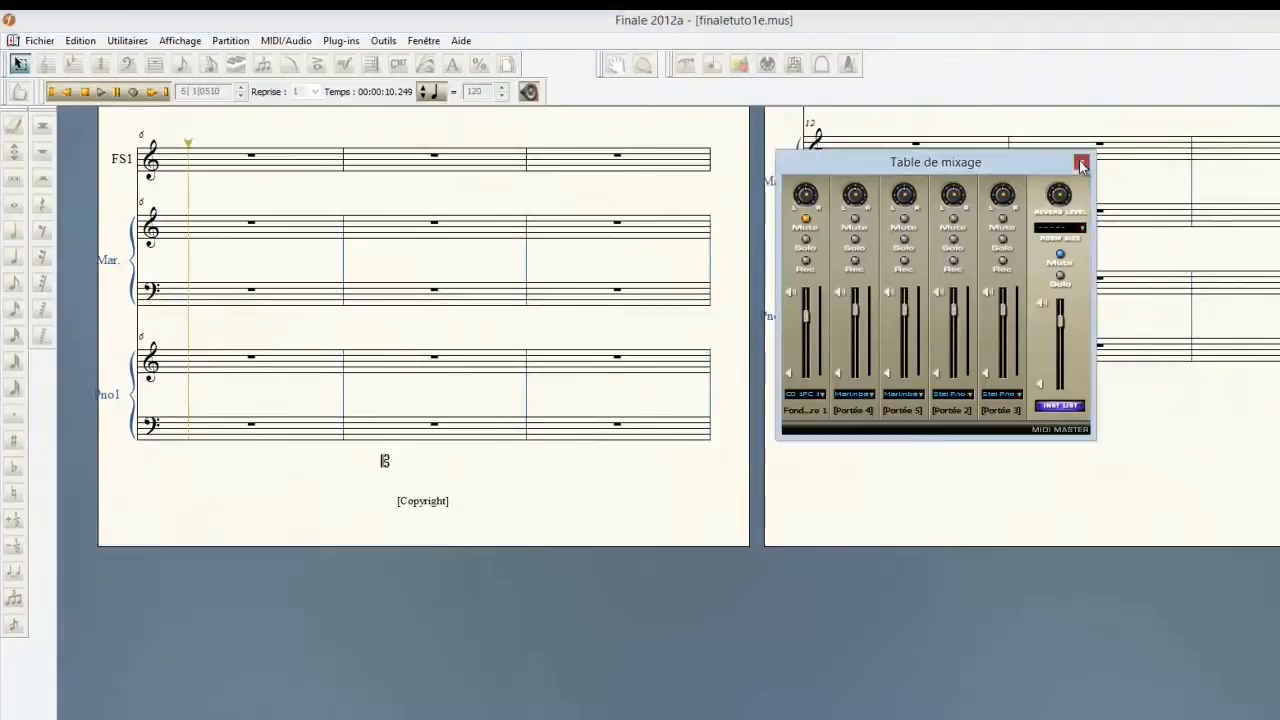
left_click(1081, 165)
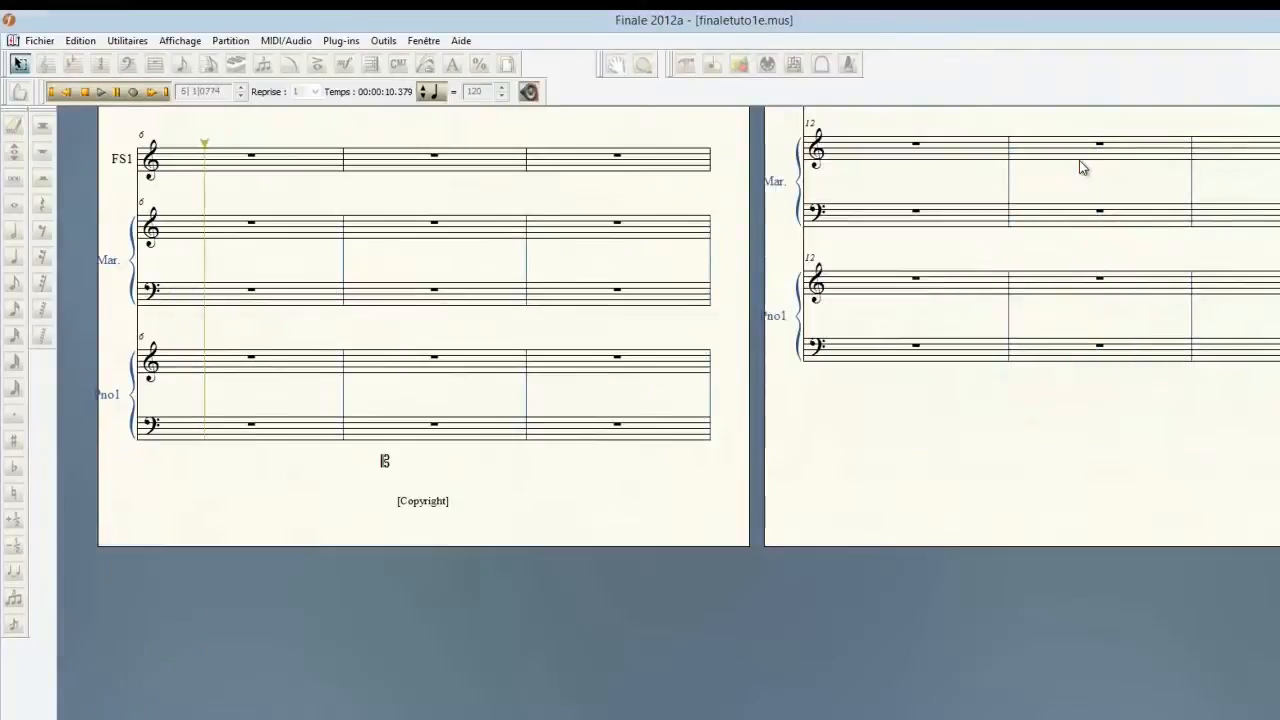
left_click(85, 91)
scroll(687, 389, "up", 3)
scroll(384, 588, "up", 8)
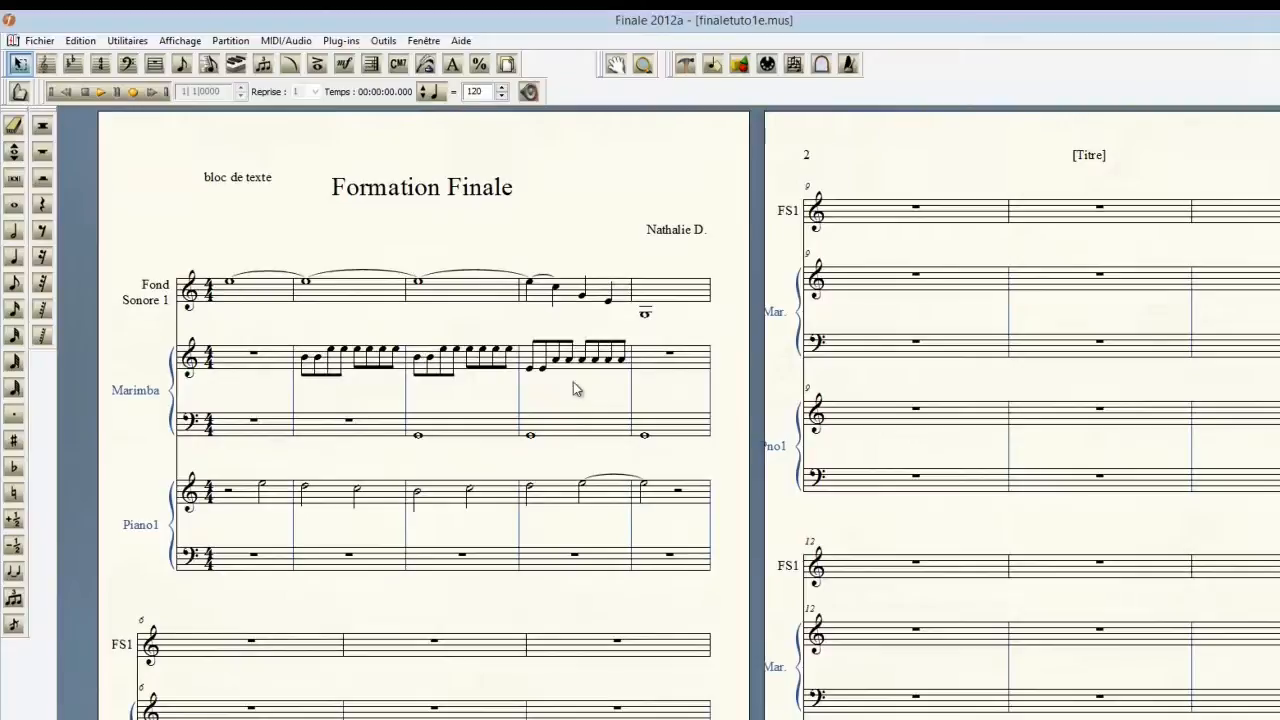
Step: Open the Gestionnaire de partition and set the instrument order to Orchestre
left_click(424, 41)
left_click(423, 56)
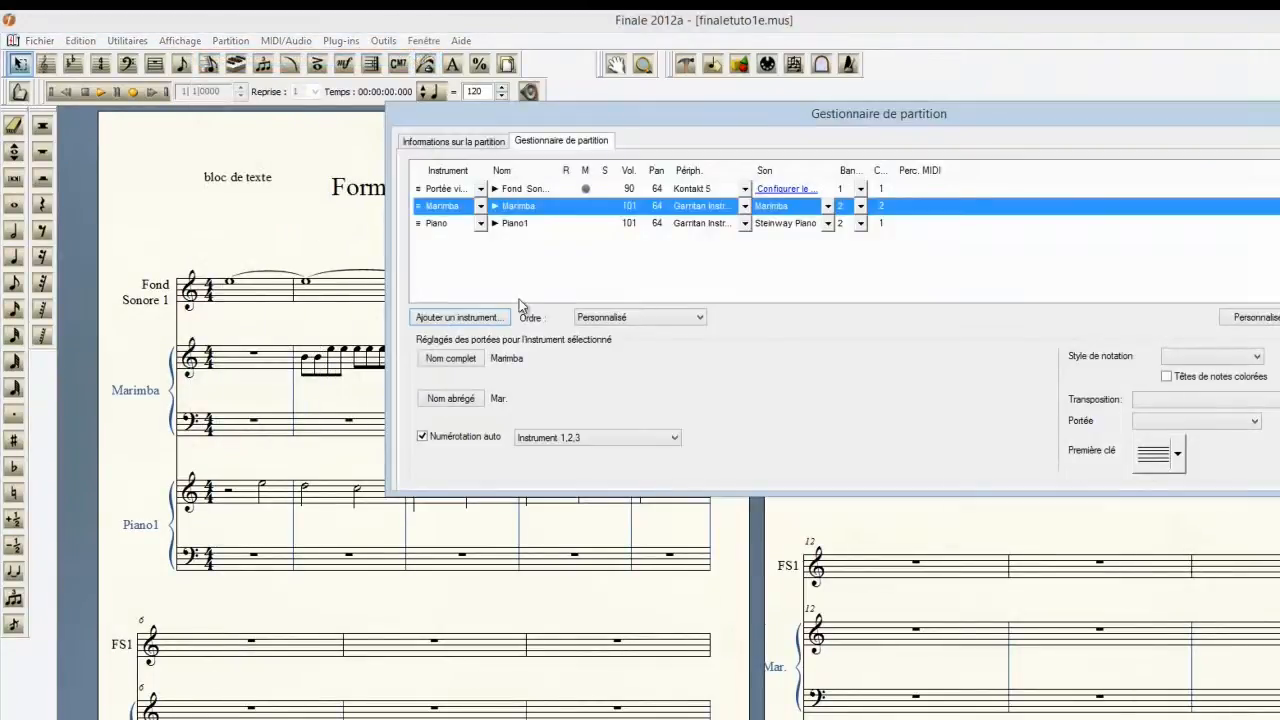
left_click_drag(534, 117, 600, 124)
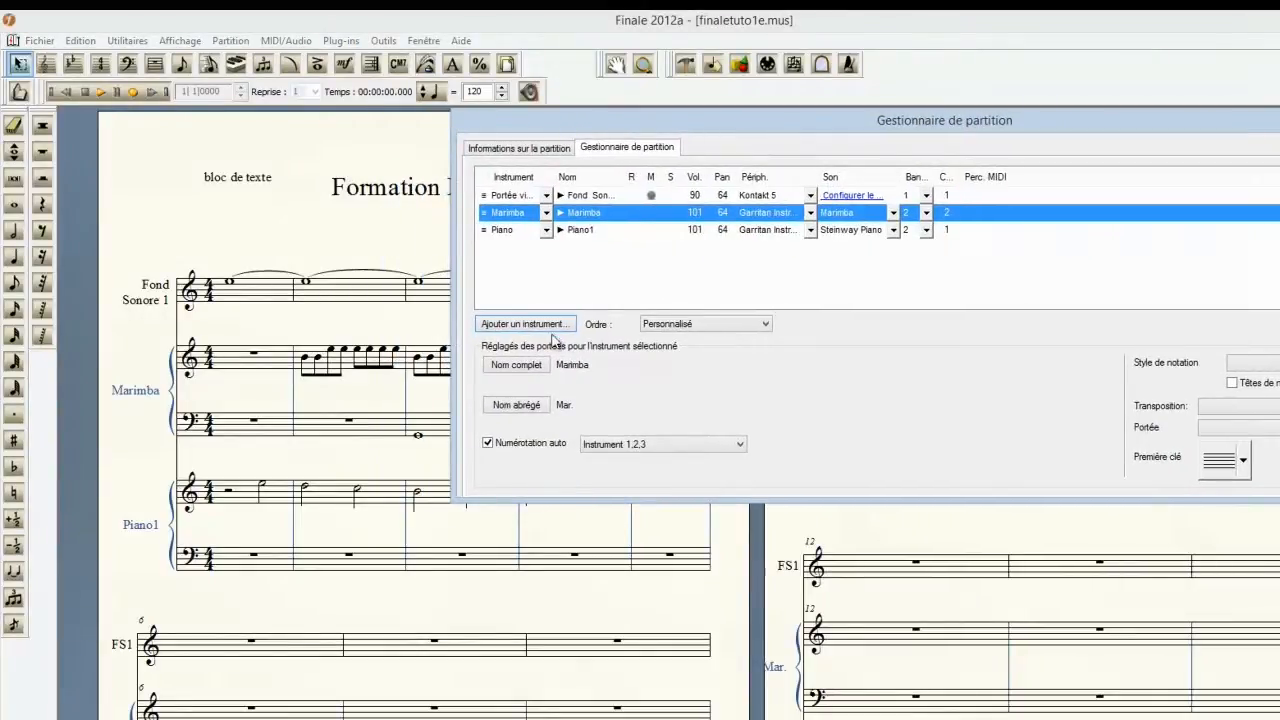
left_click(766, 324)
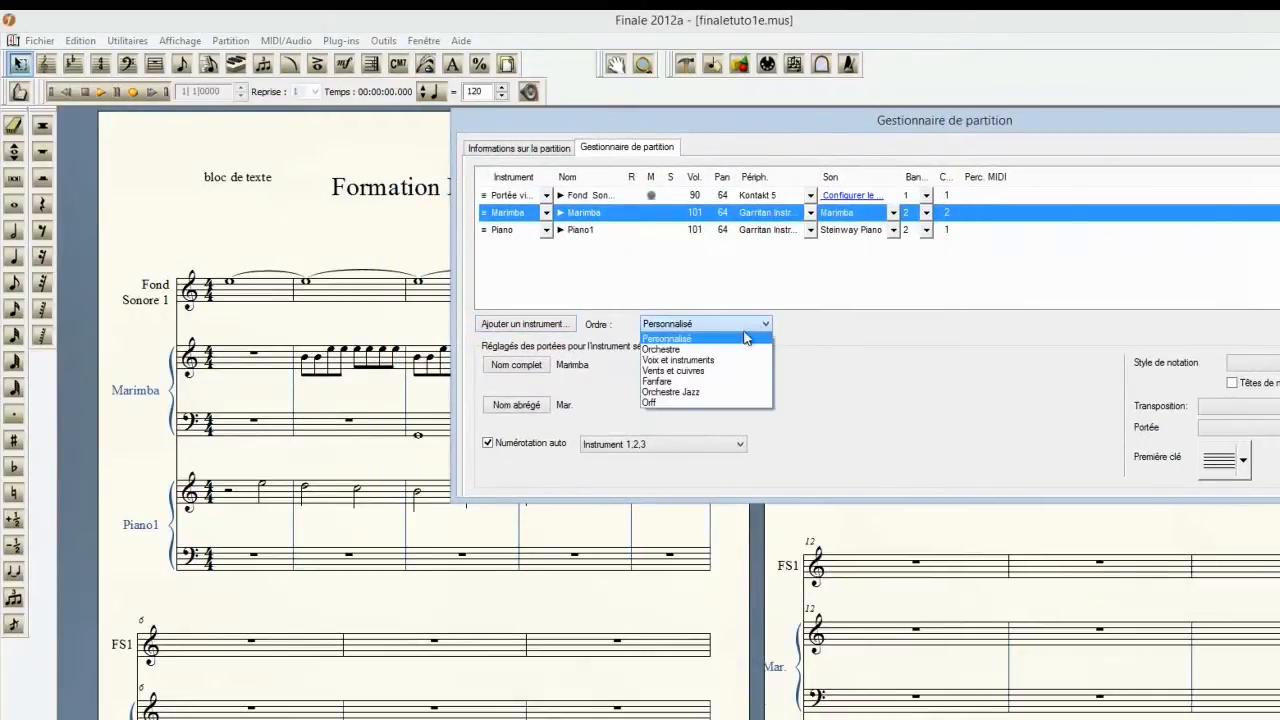
left_click(711, 349)
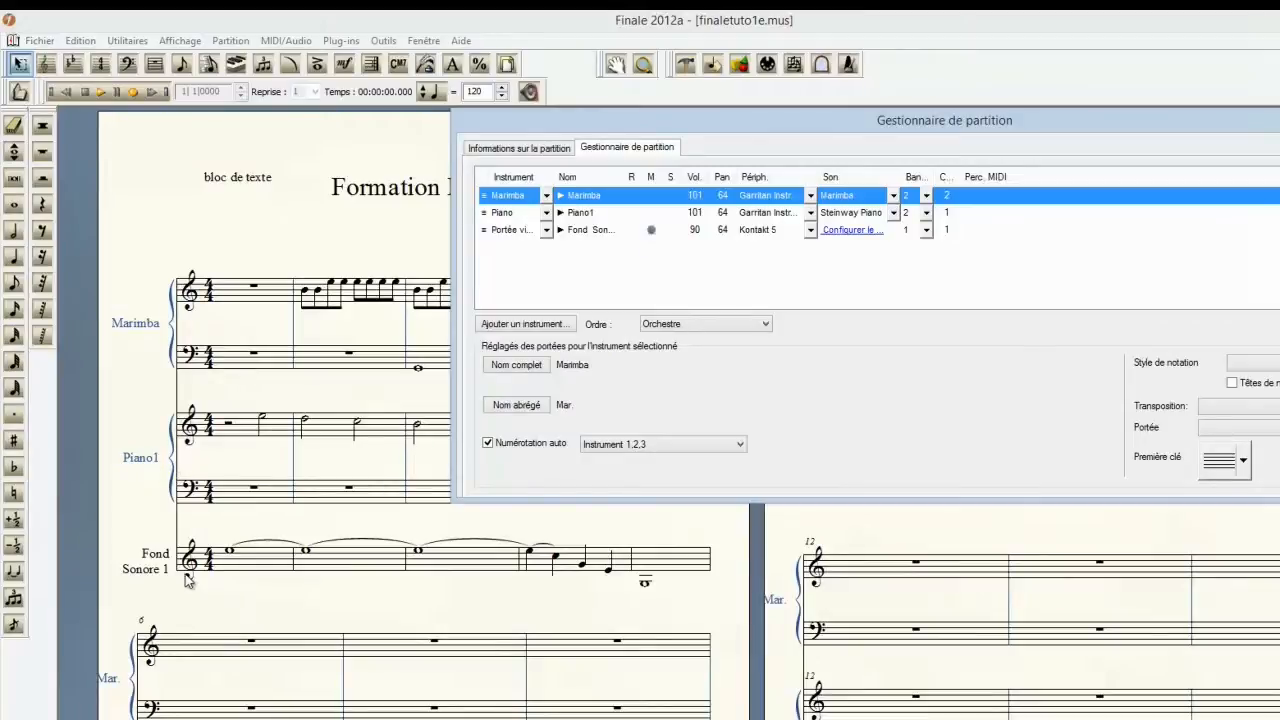
Step: Set the instrument order to Personnalisé and move the marimba to the end of the instrument list
left_click(765, 324)
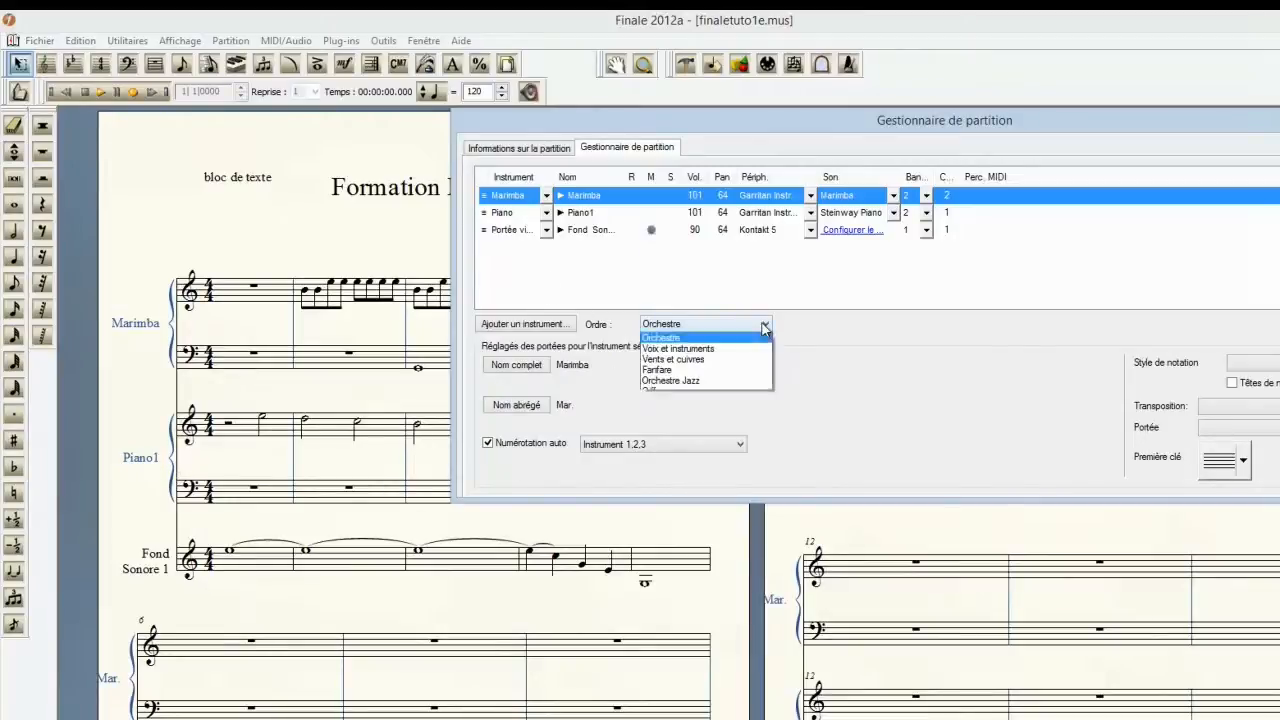
left_click(752, 346)
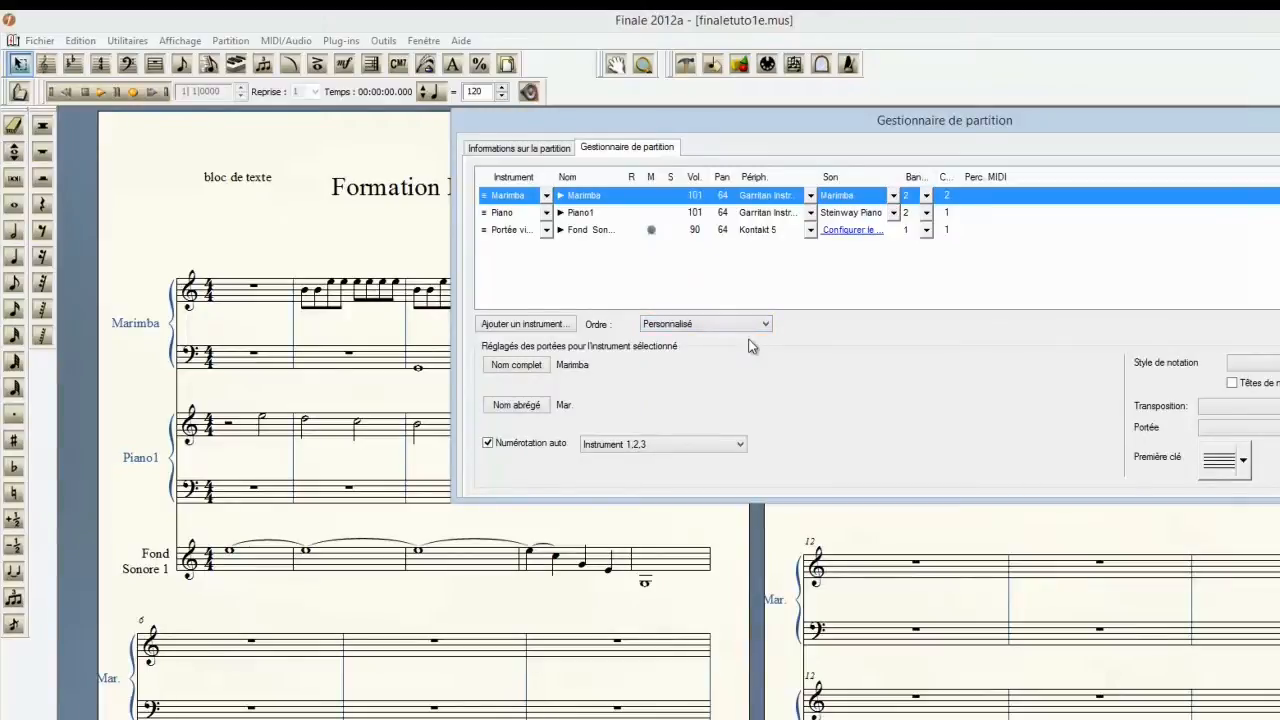
left_click_drag(485, 199, 487, 250)
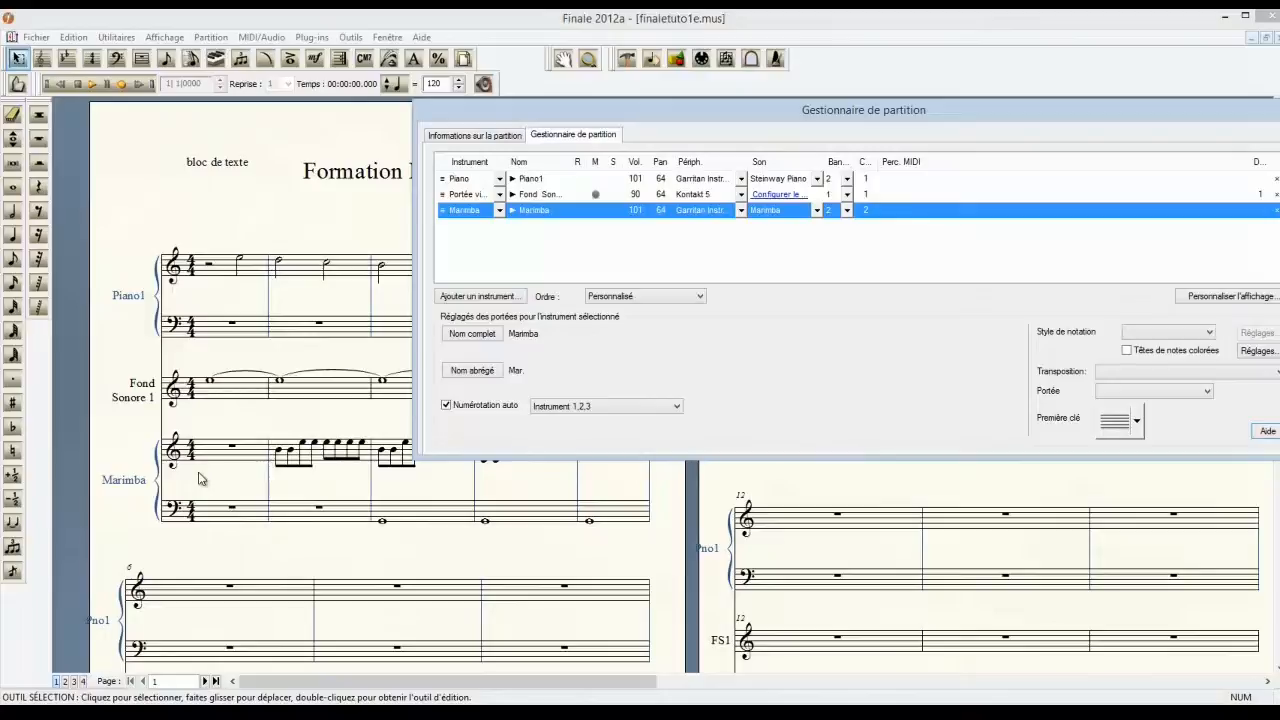
Step: Add a Cor en Fa from the Cuivres family and place it between the piano and Fond Sonore 1
left_click(475, 298)
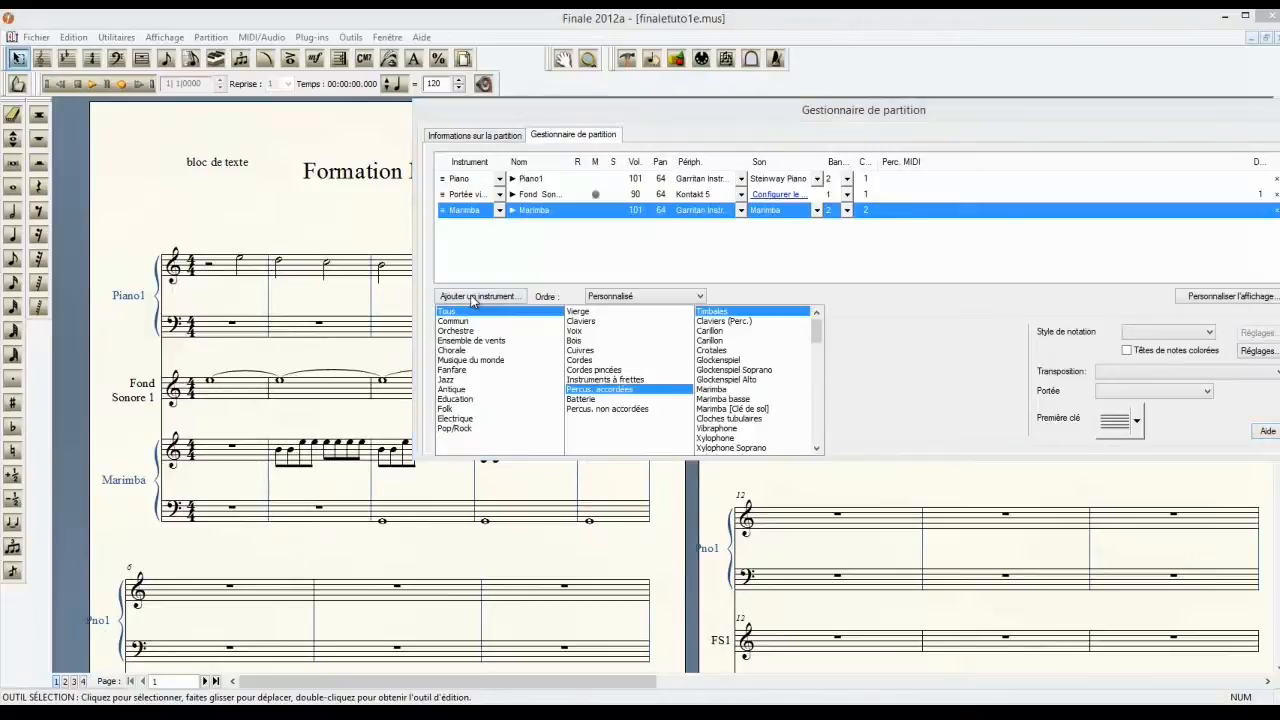
left_click(584, 351)
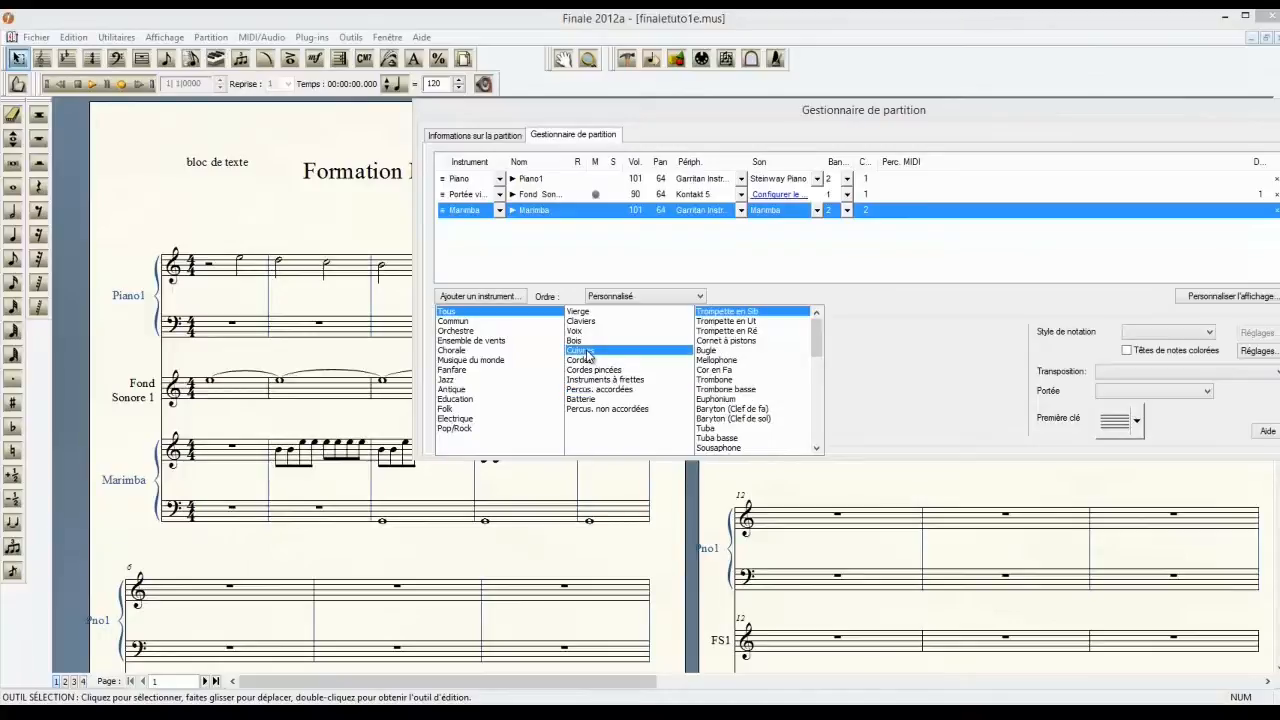
left_click(718, 380)
double_click(717, 379)
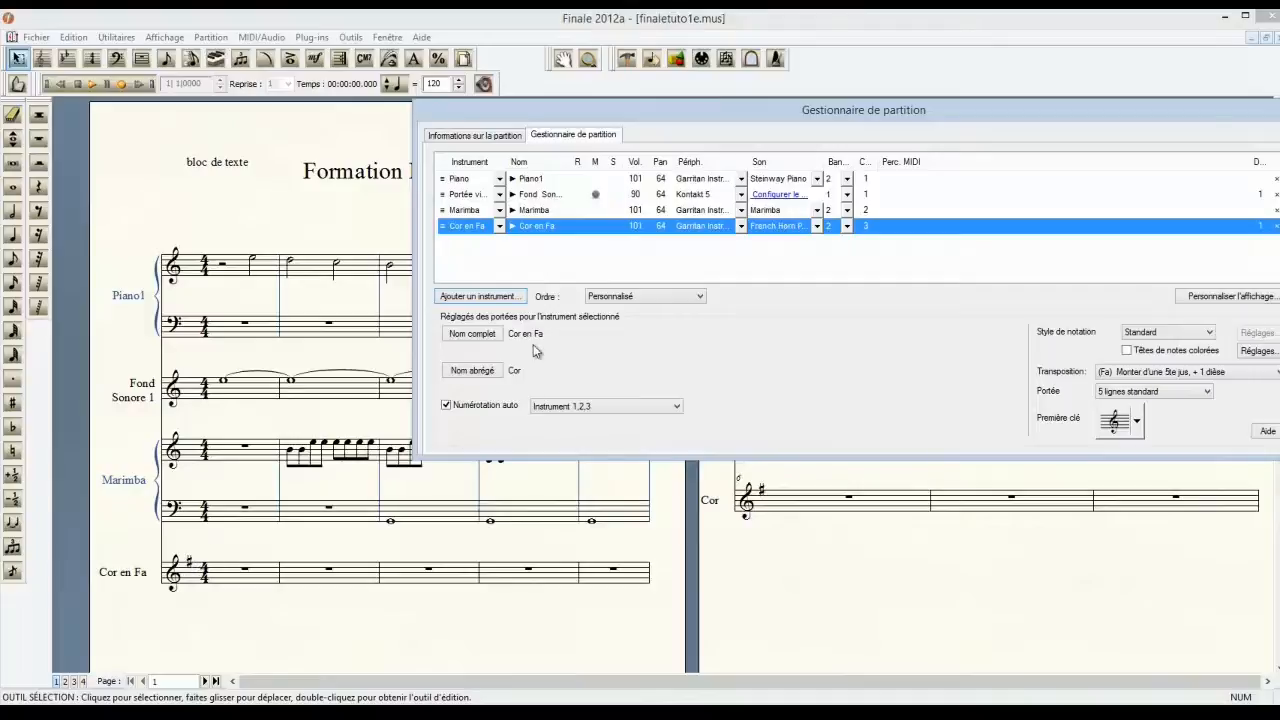
left_click_drag(444, 229, 443, 192)
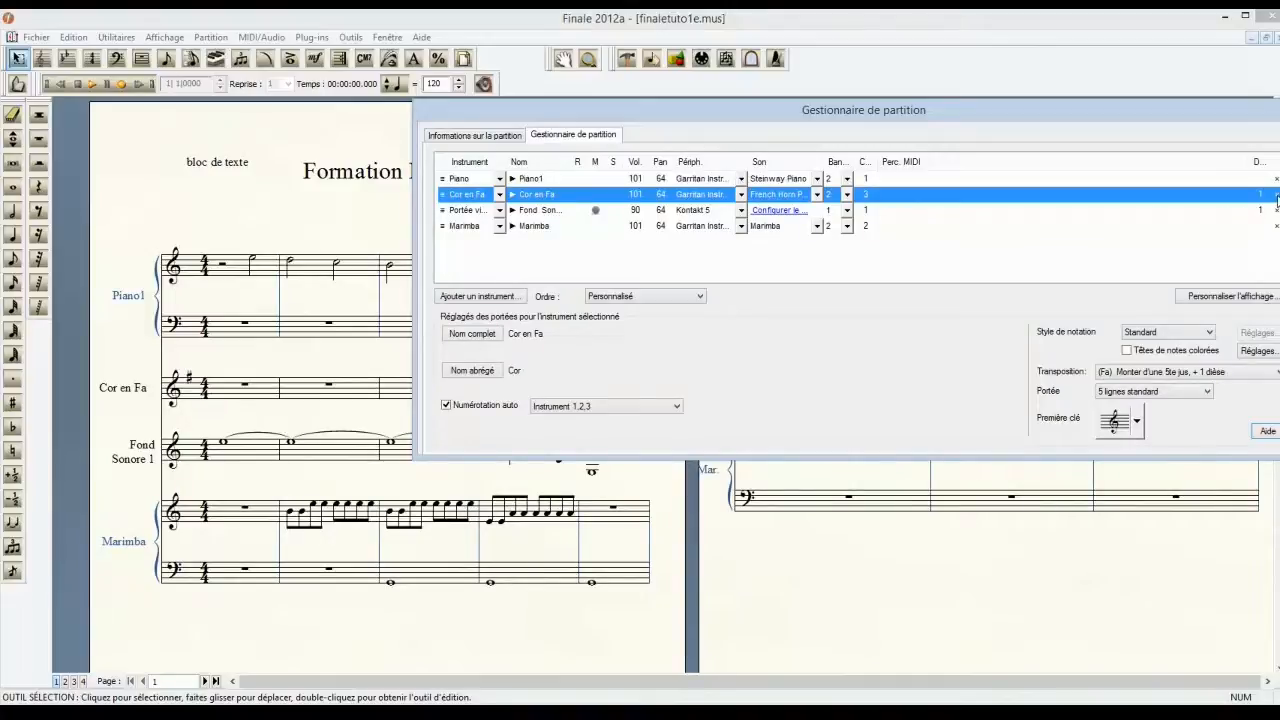
Step: Delete the Cor en Fa from the score's instrument list
left_click_drag(1209, 122, 1152, 134)
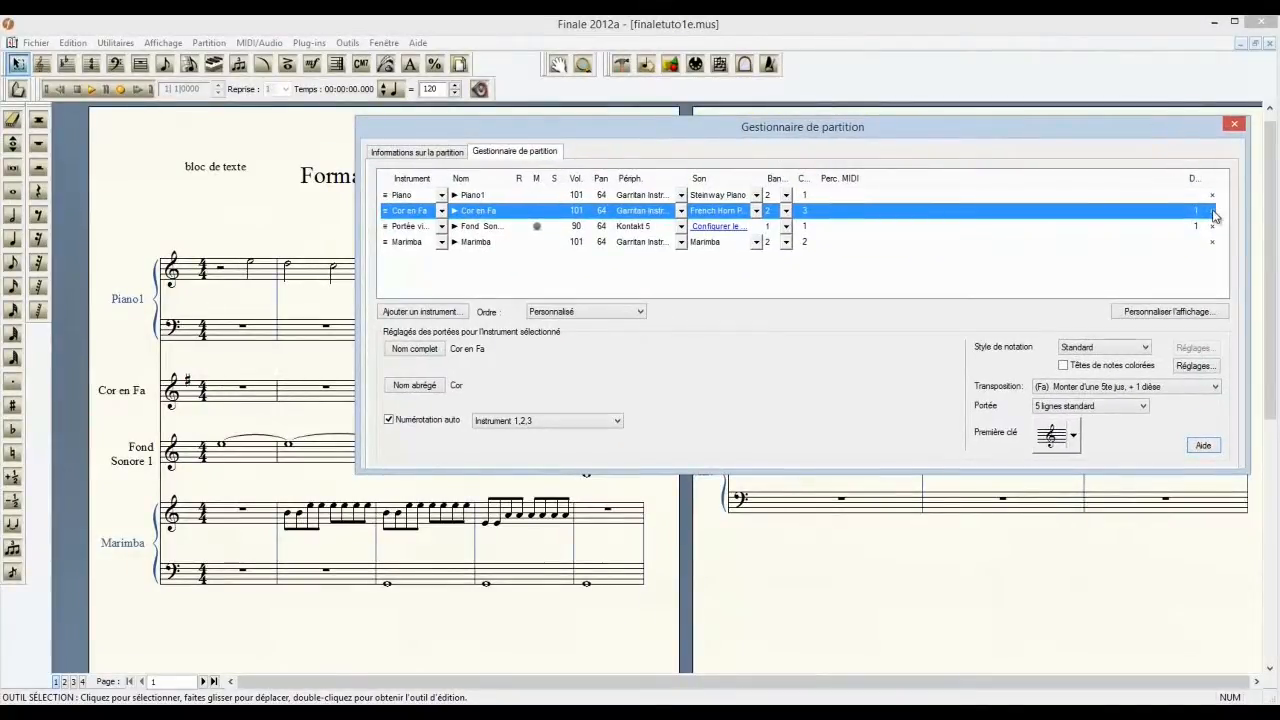
left_click(1212, 212)
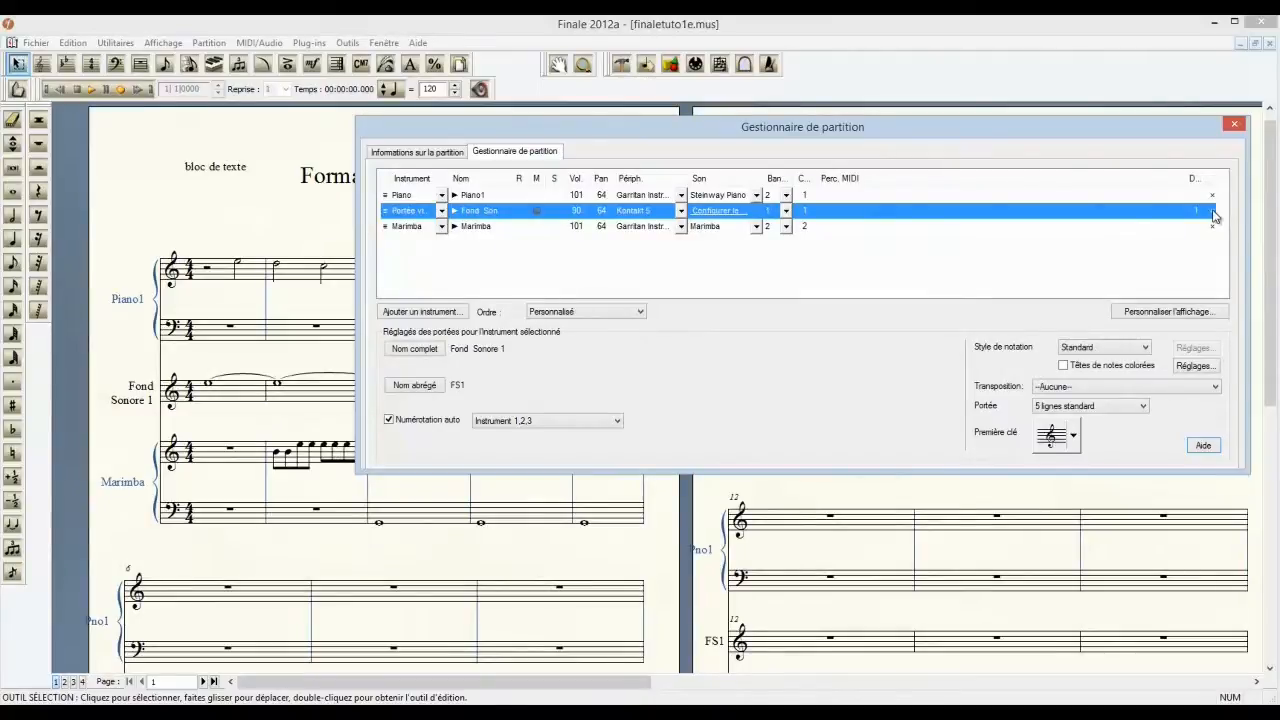